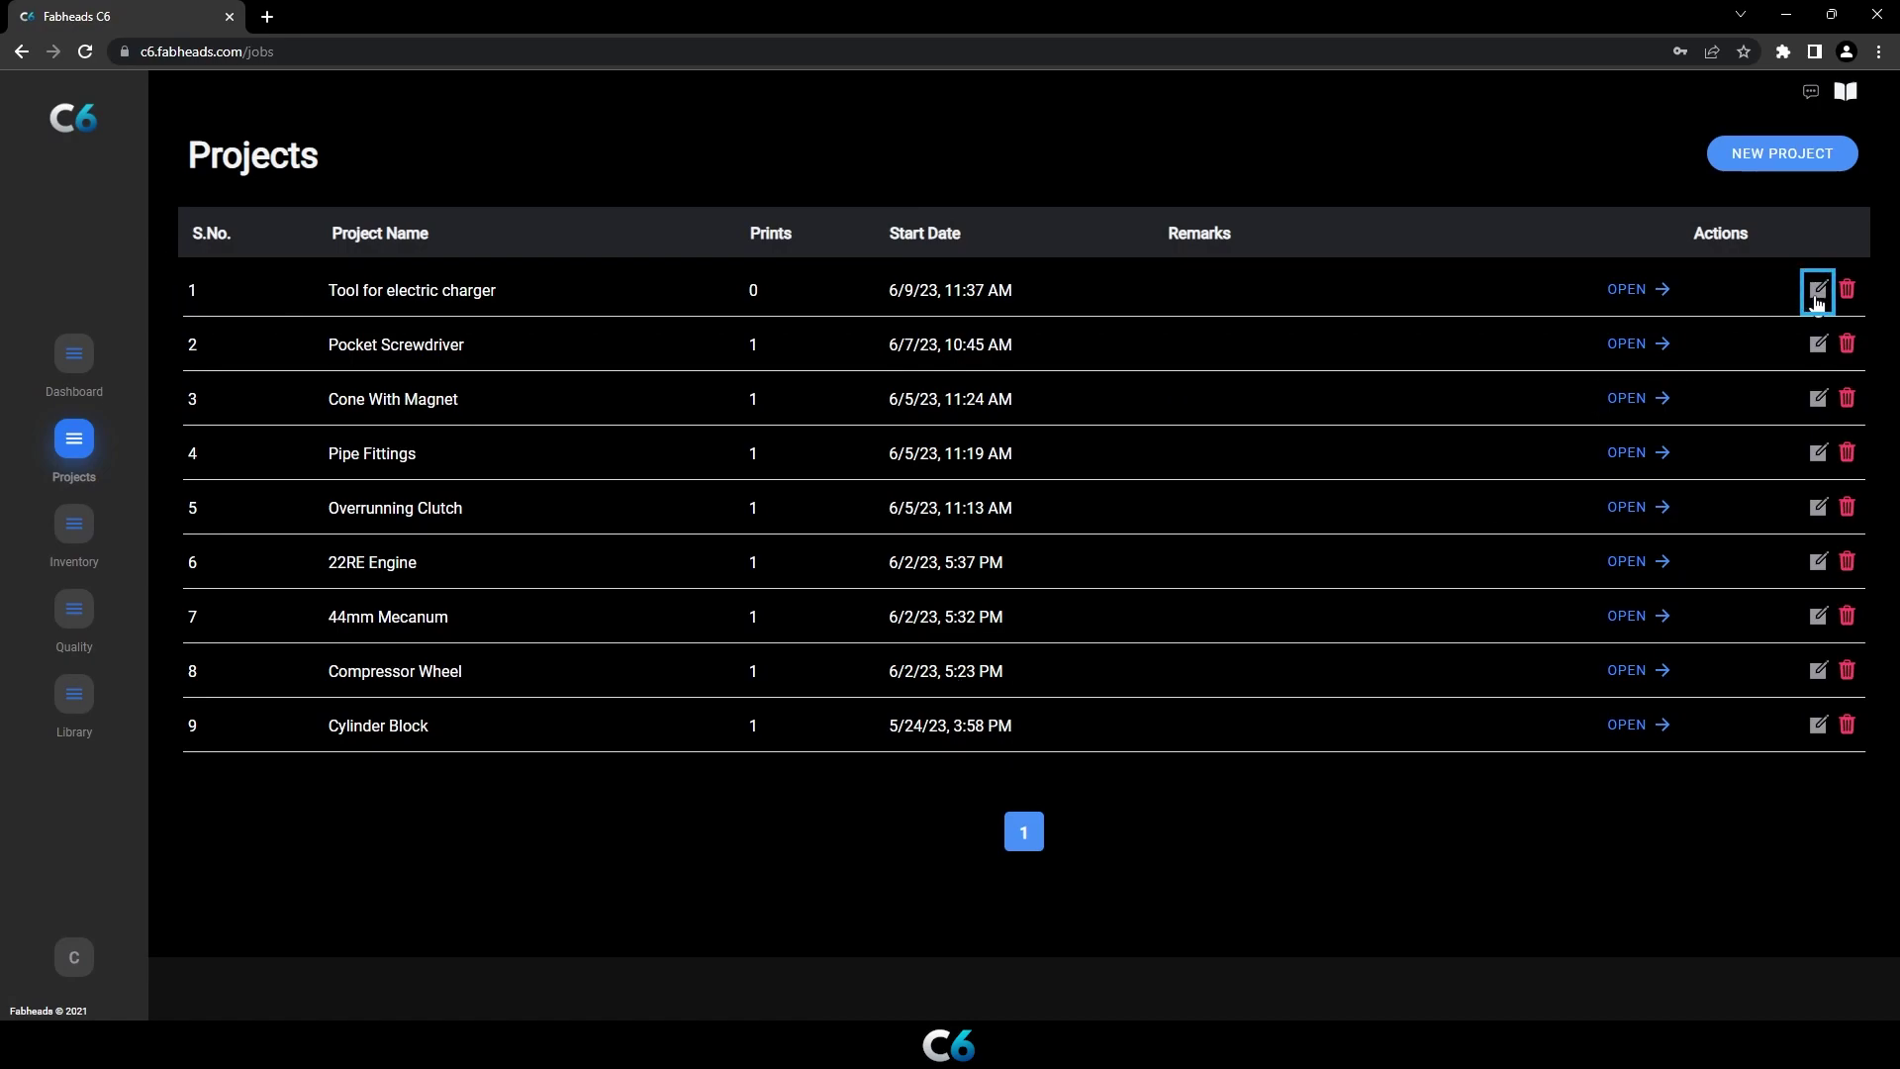
# Rename the project "Tool for electric charger" to "Electric charger tool" and save the update.
pyautogui.click(1816, 302)
pyautogui.moveTo(965, 427); pyautogui.dragTo(906, 427)
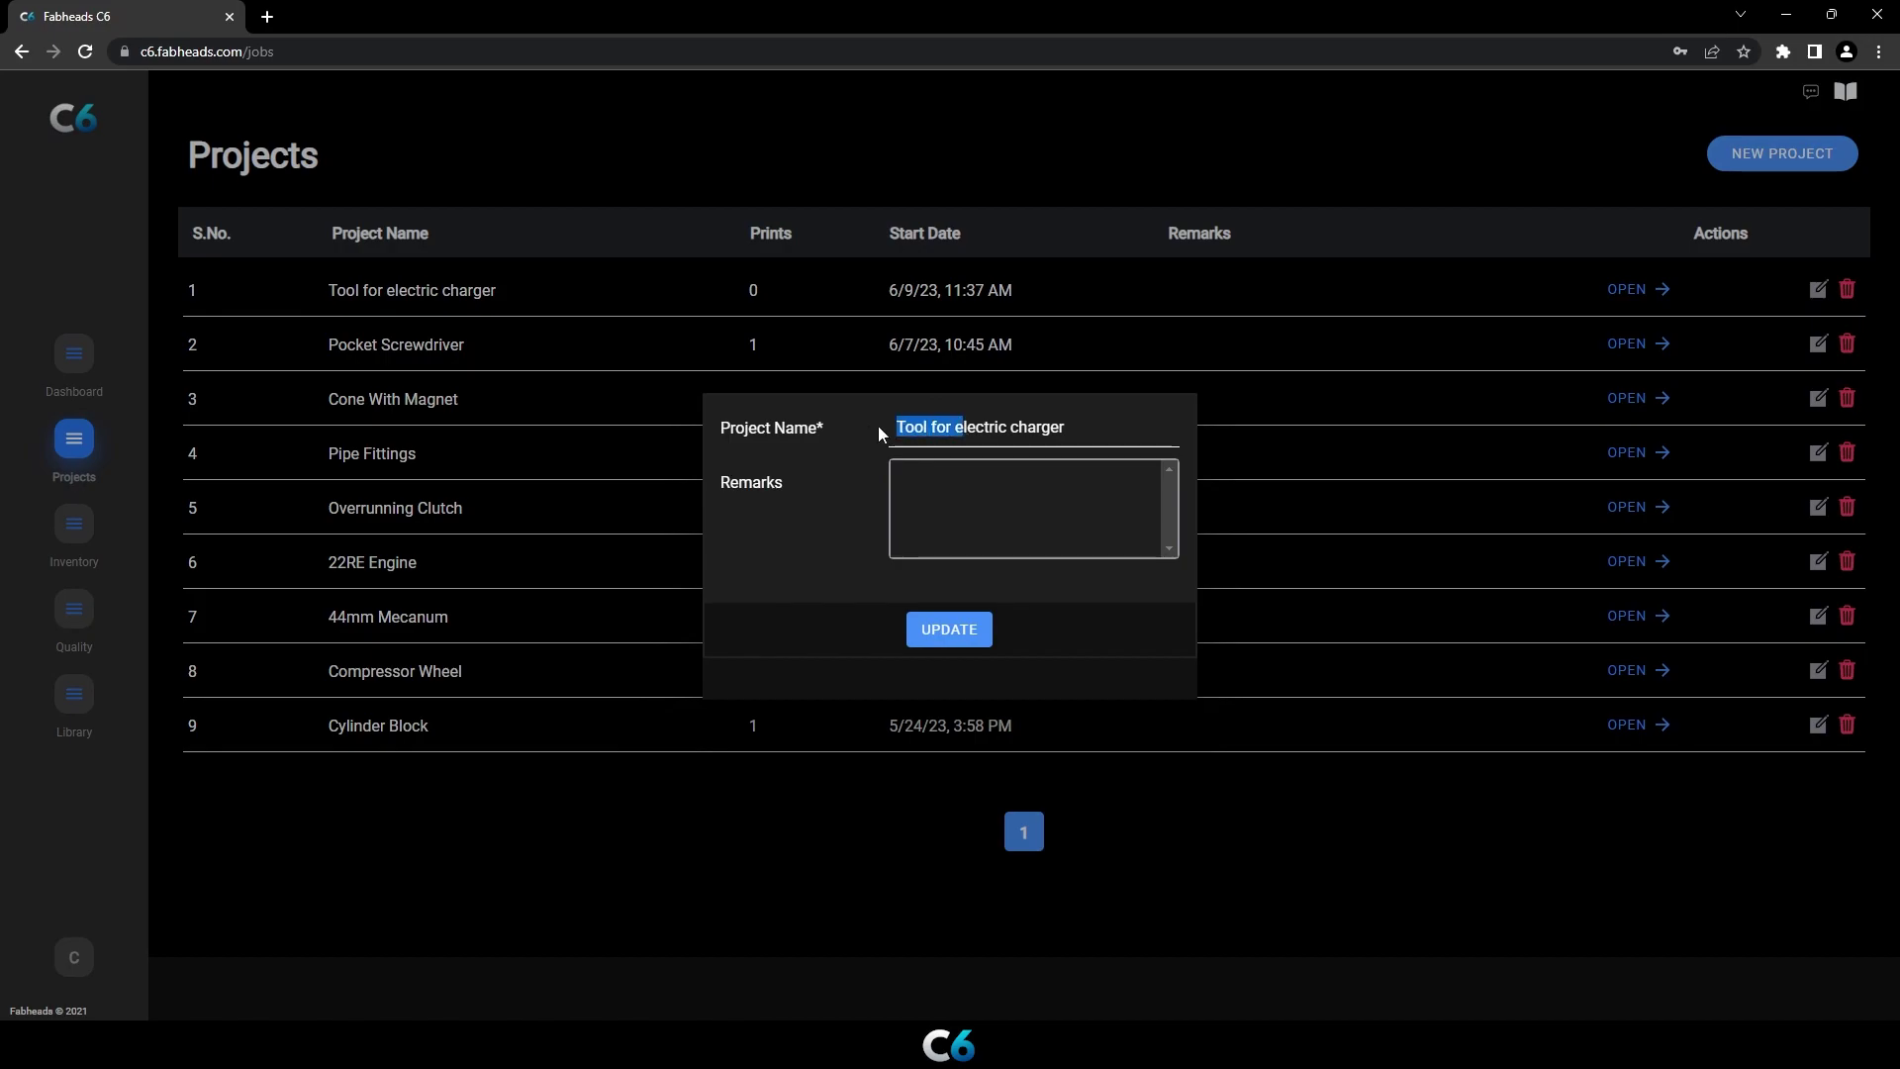
pyautogui.write('E')
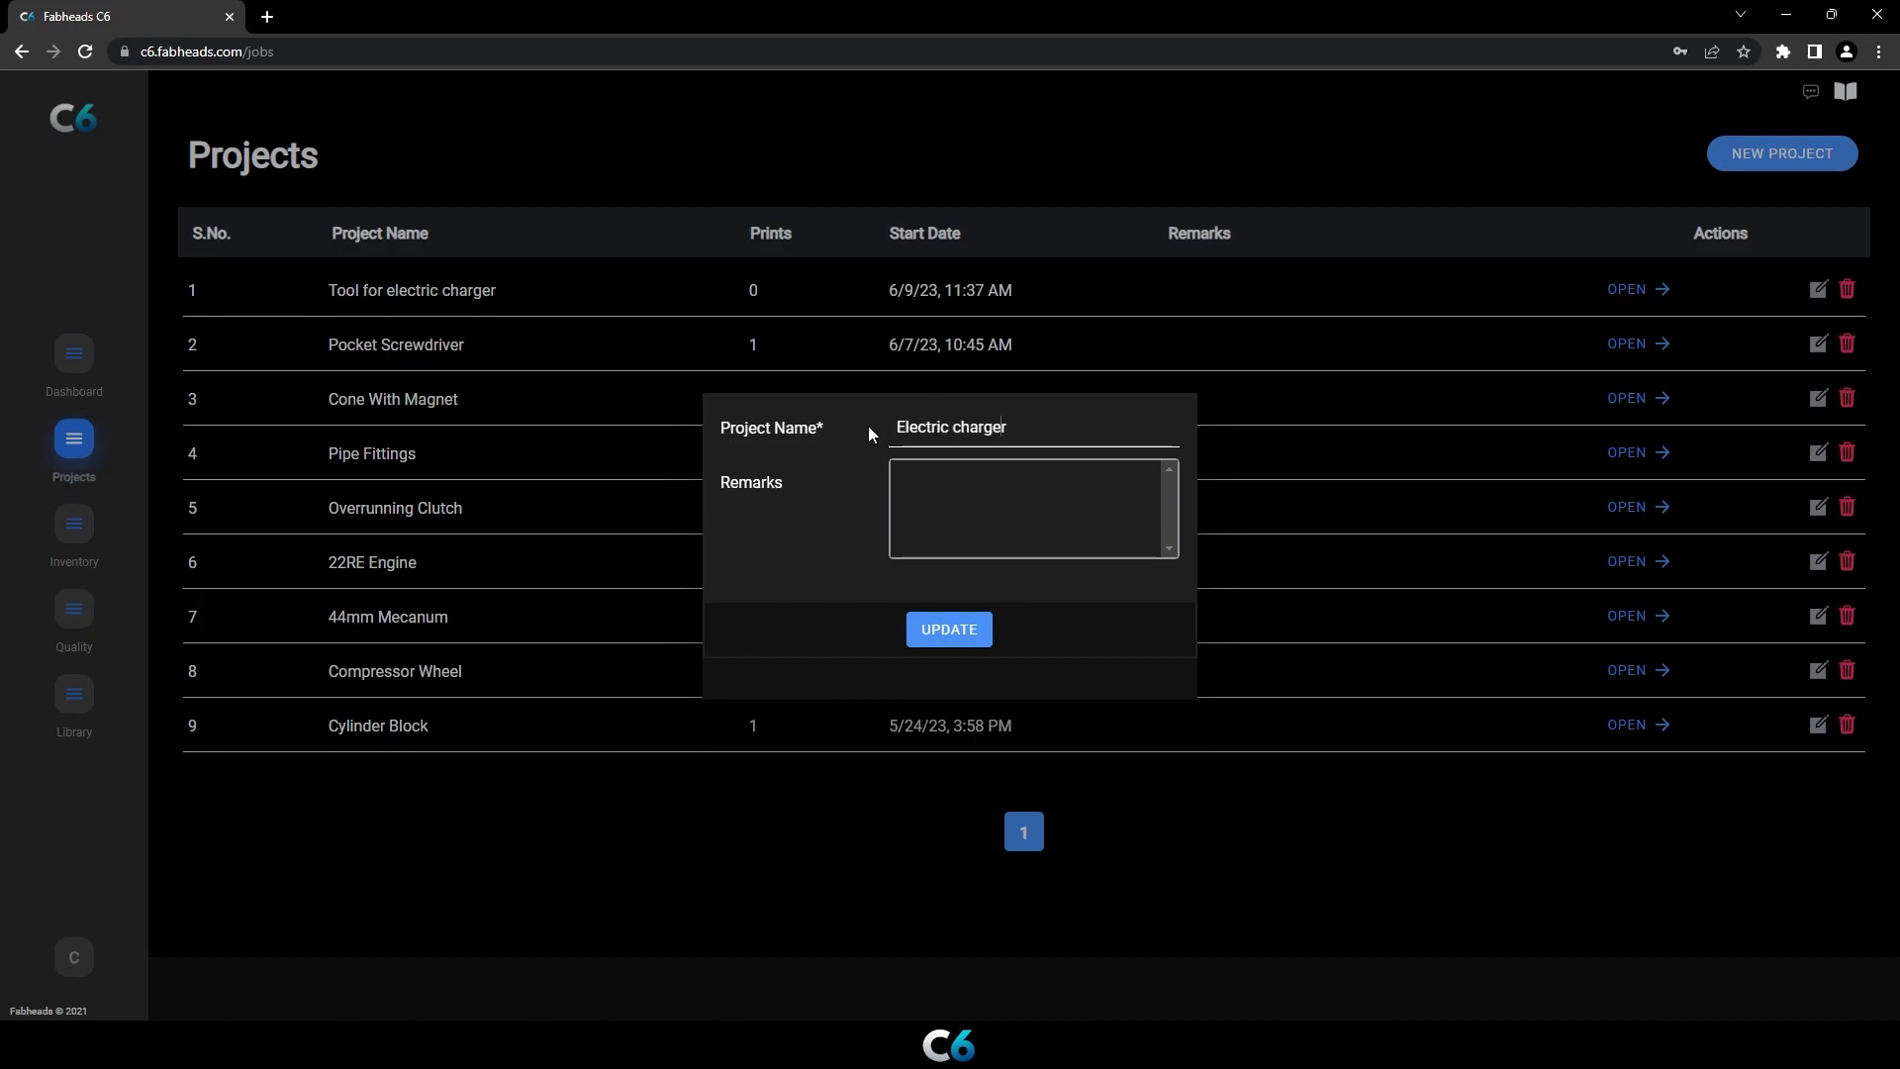
pyautogui.write(' tool')
pyautogui.click(948, 631)
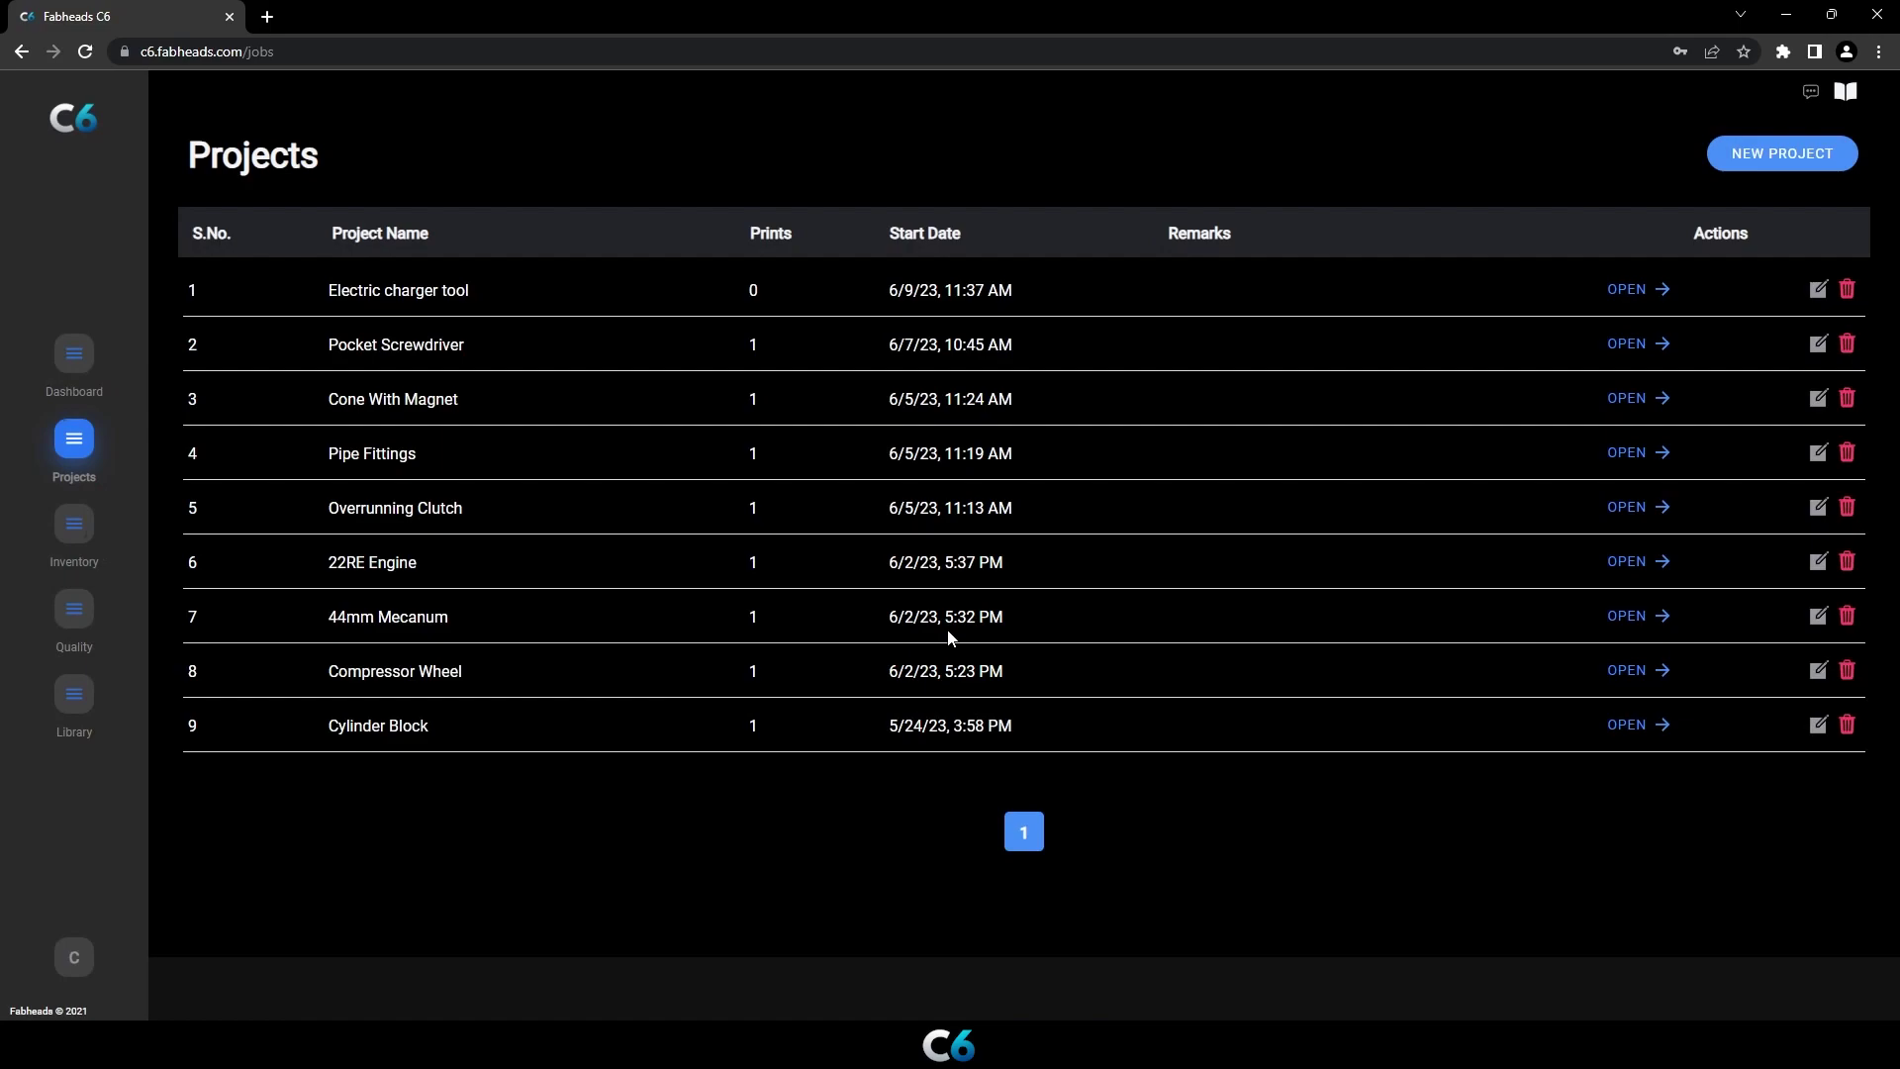
# Start deleting the Electric charger tool project and cancel the deletion.
pyautogui.click(1847, 294)
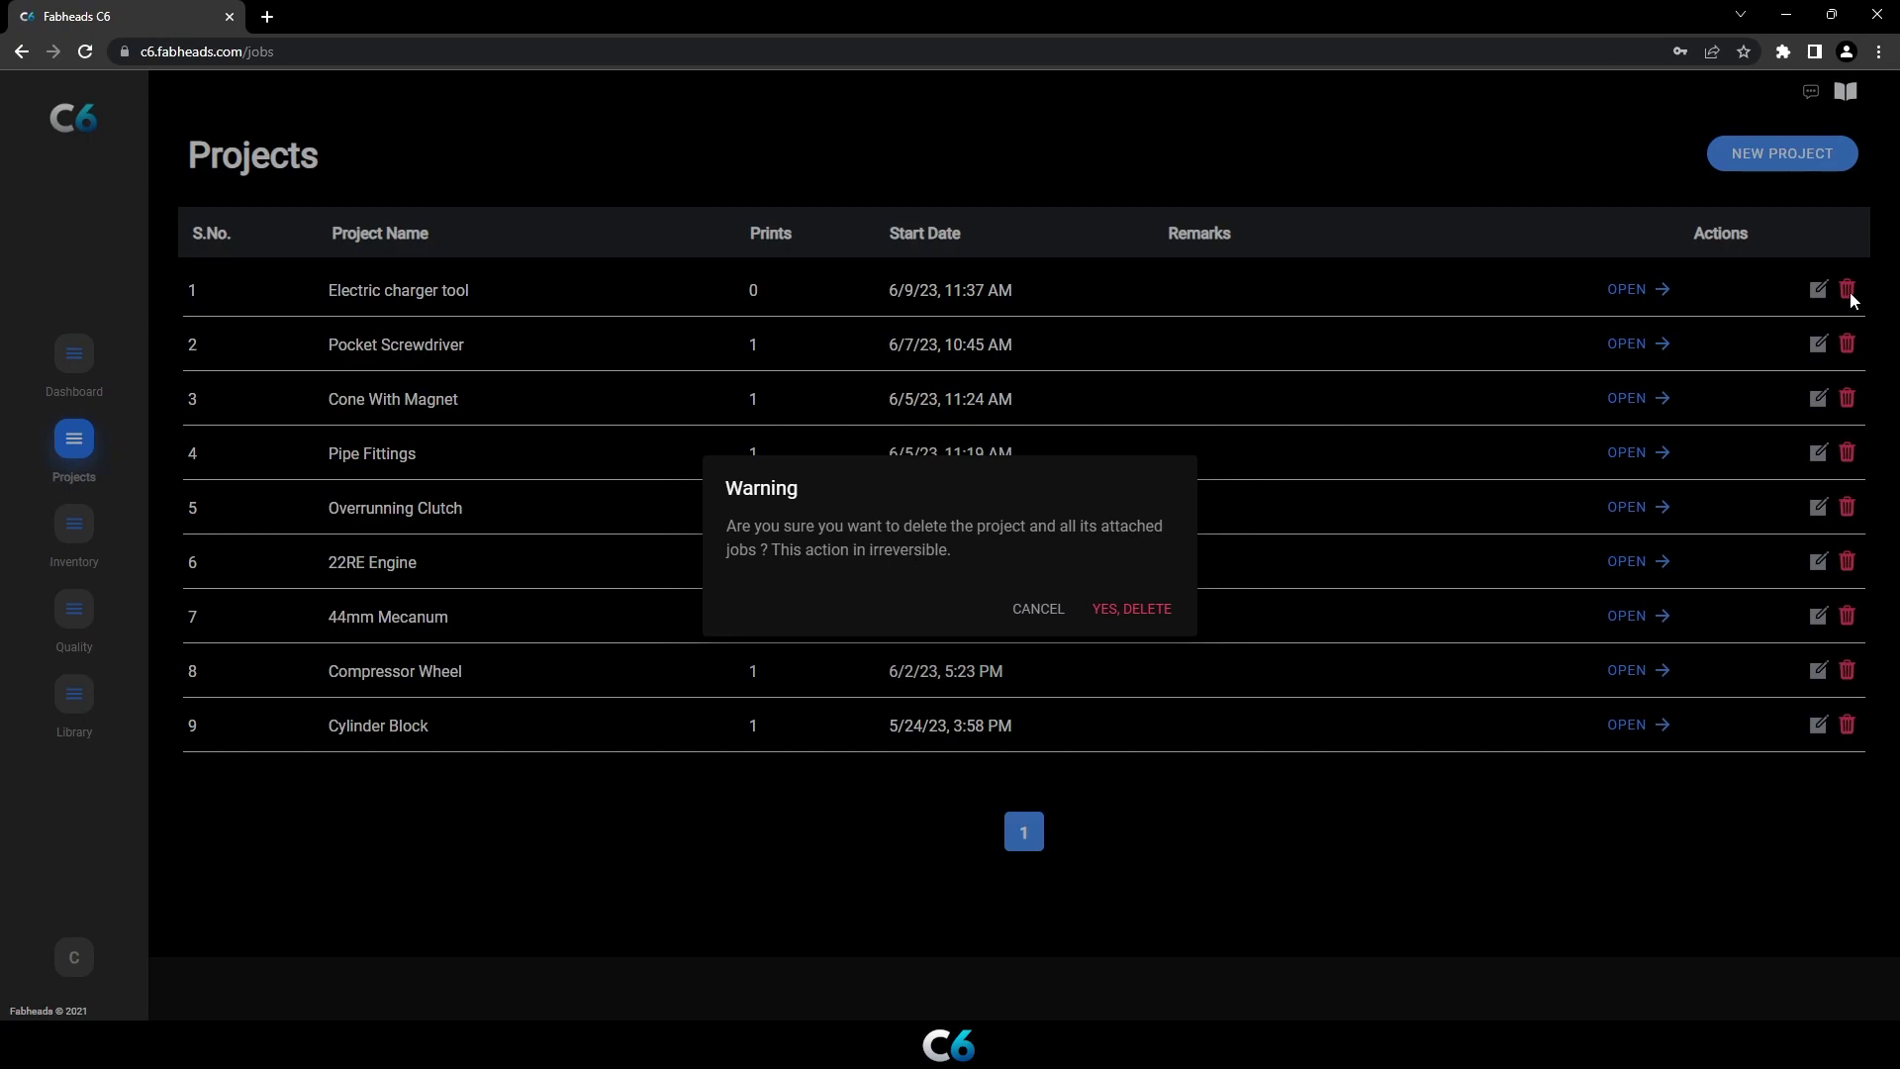
pyautogui.click(1036, 609)
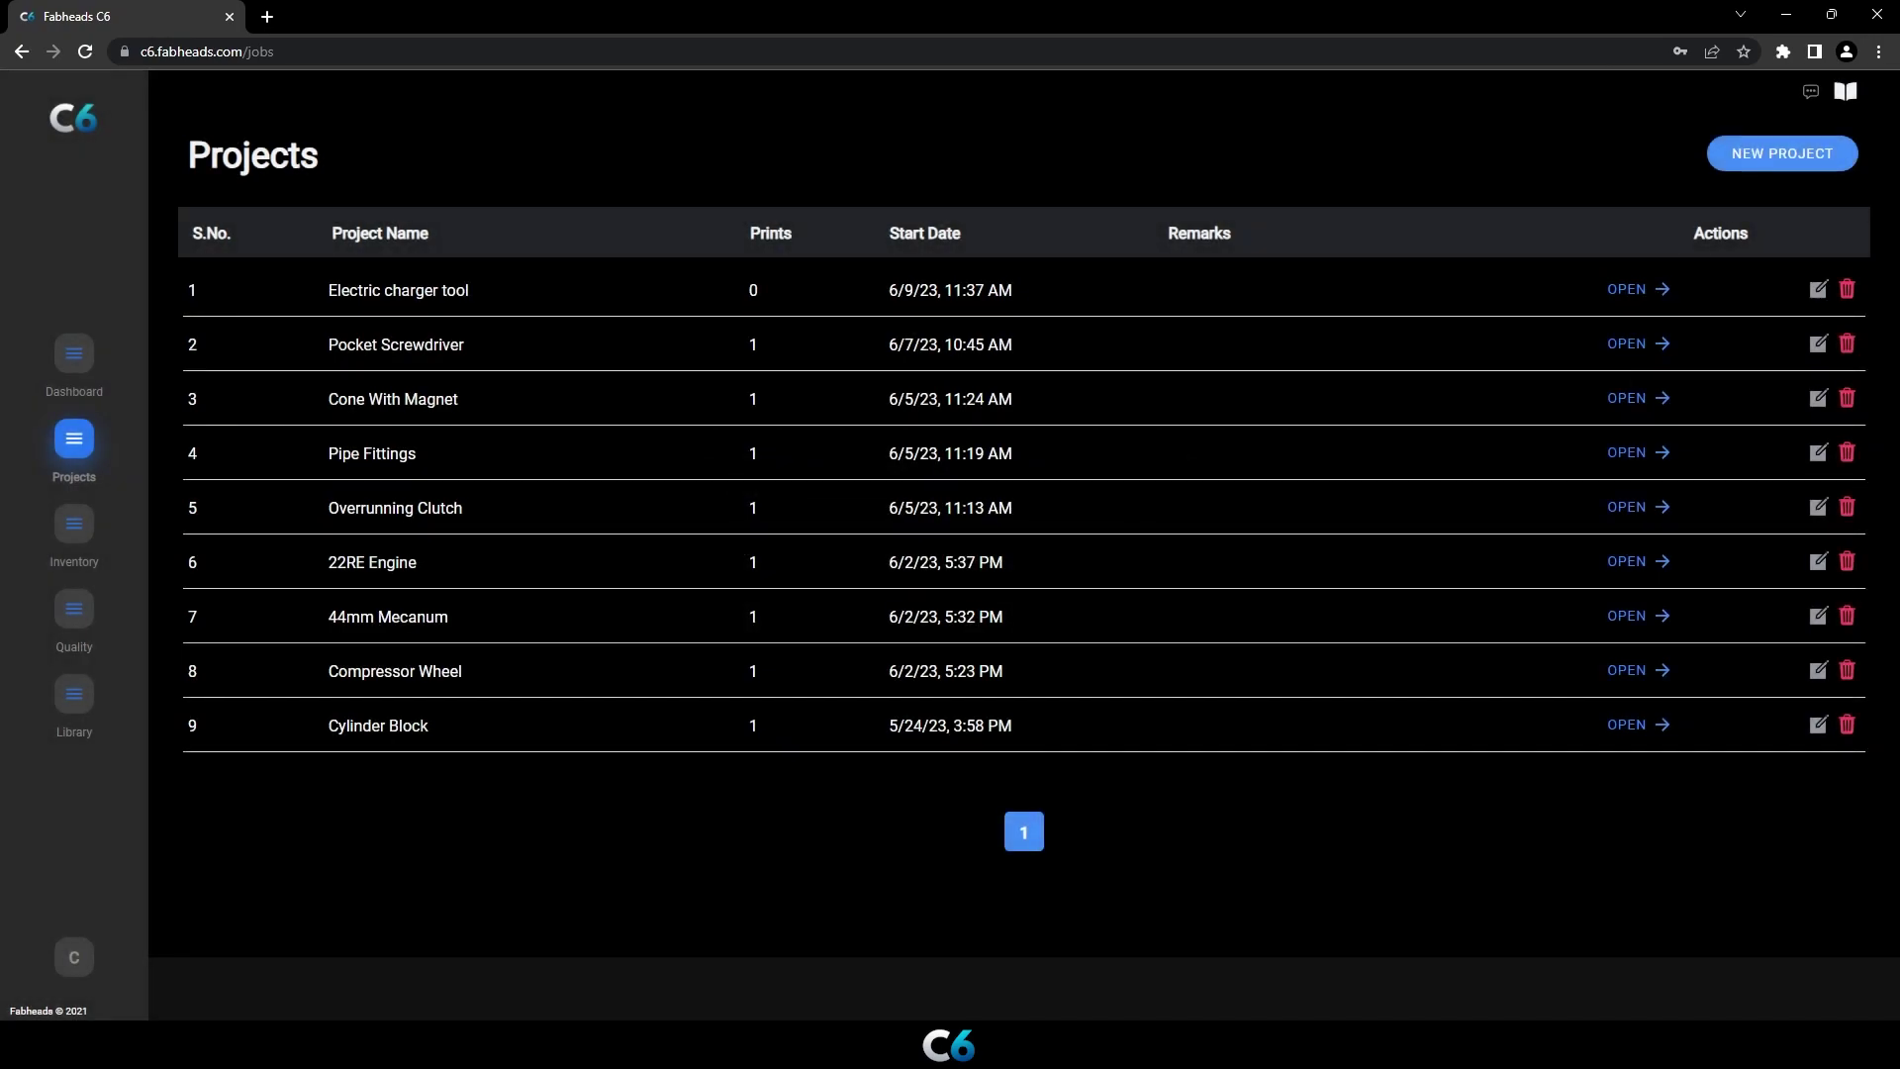
# Open the Electric charger tool project, start a new slice and load the Meat._1234 model file.
pyautogui.click(1626, 291)
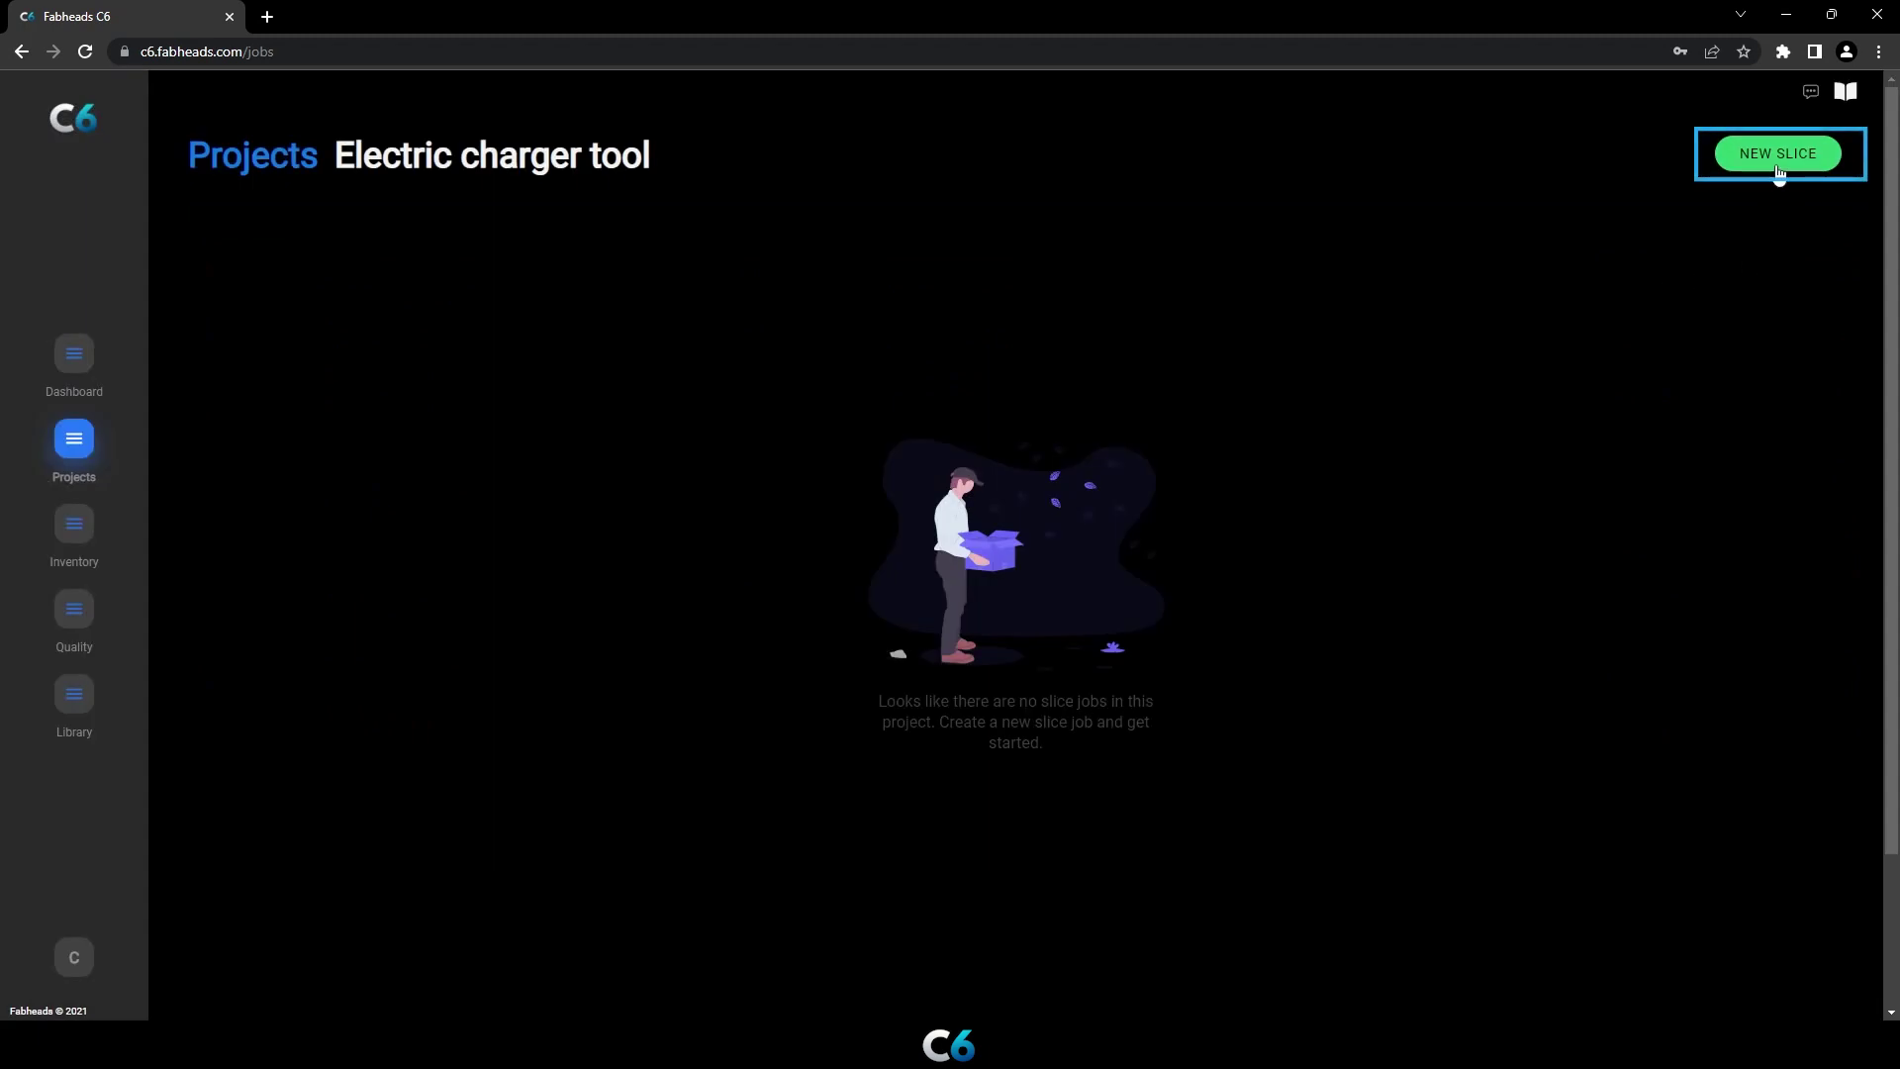
pyautogui.click(1778, 158)
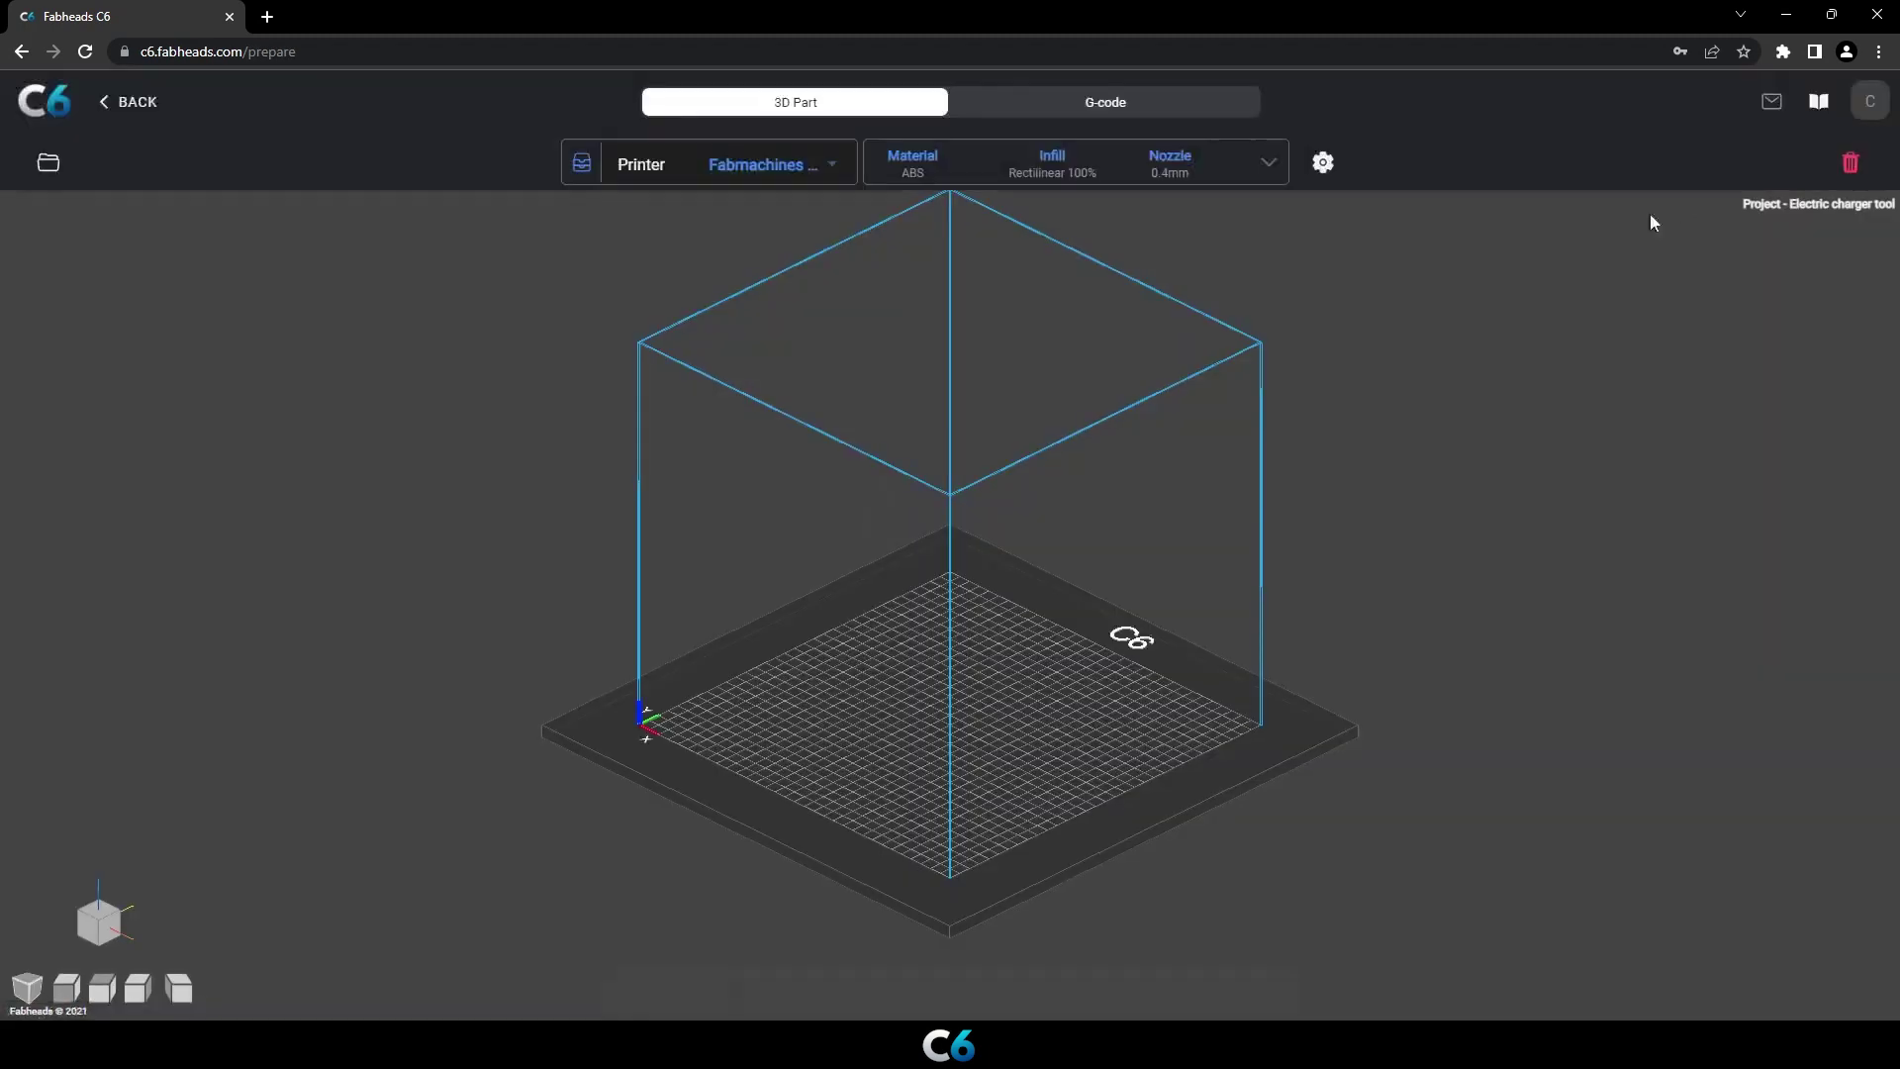
pyautogui.click(50, 174)
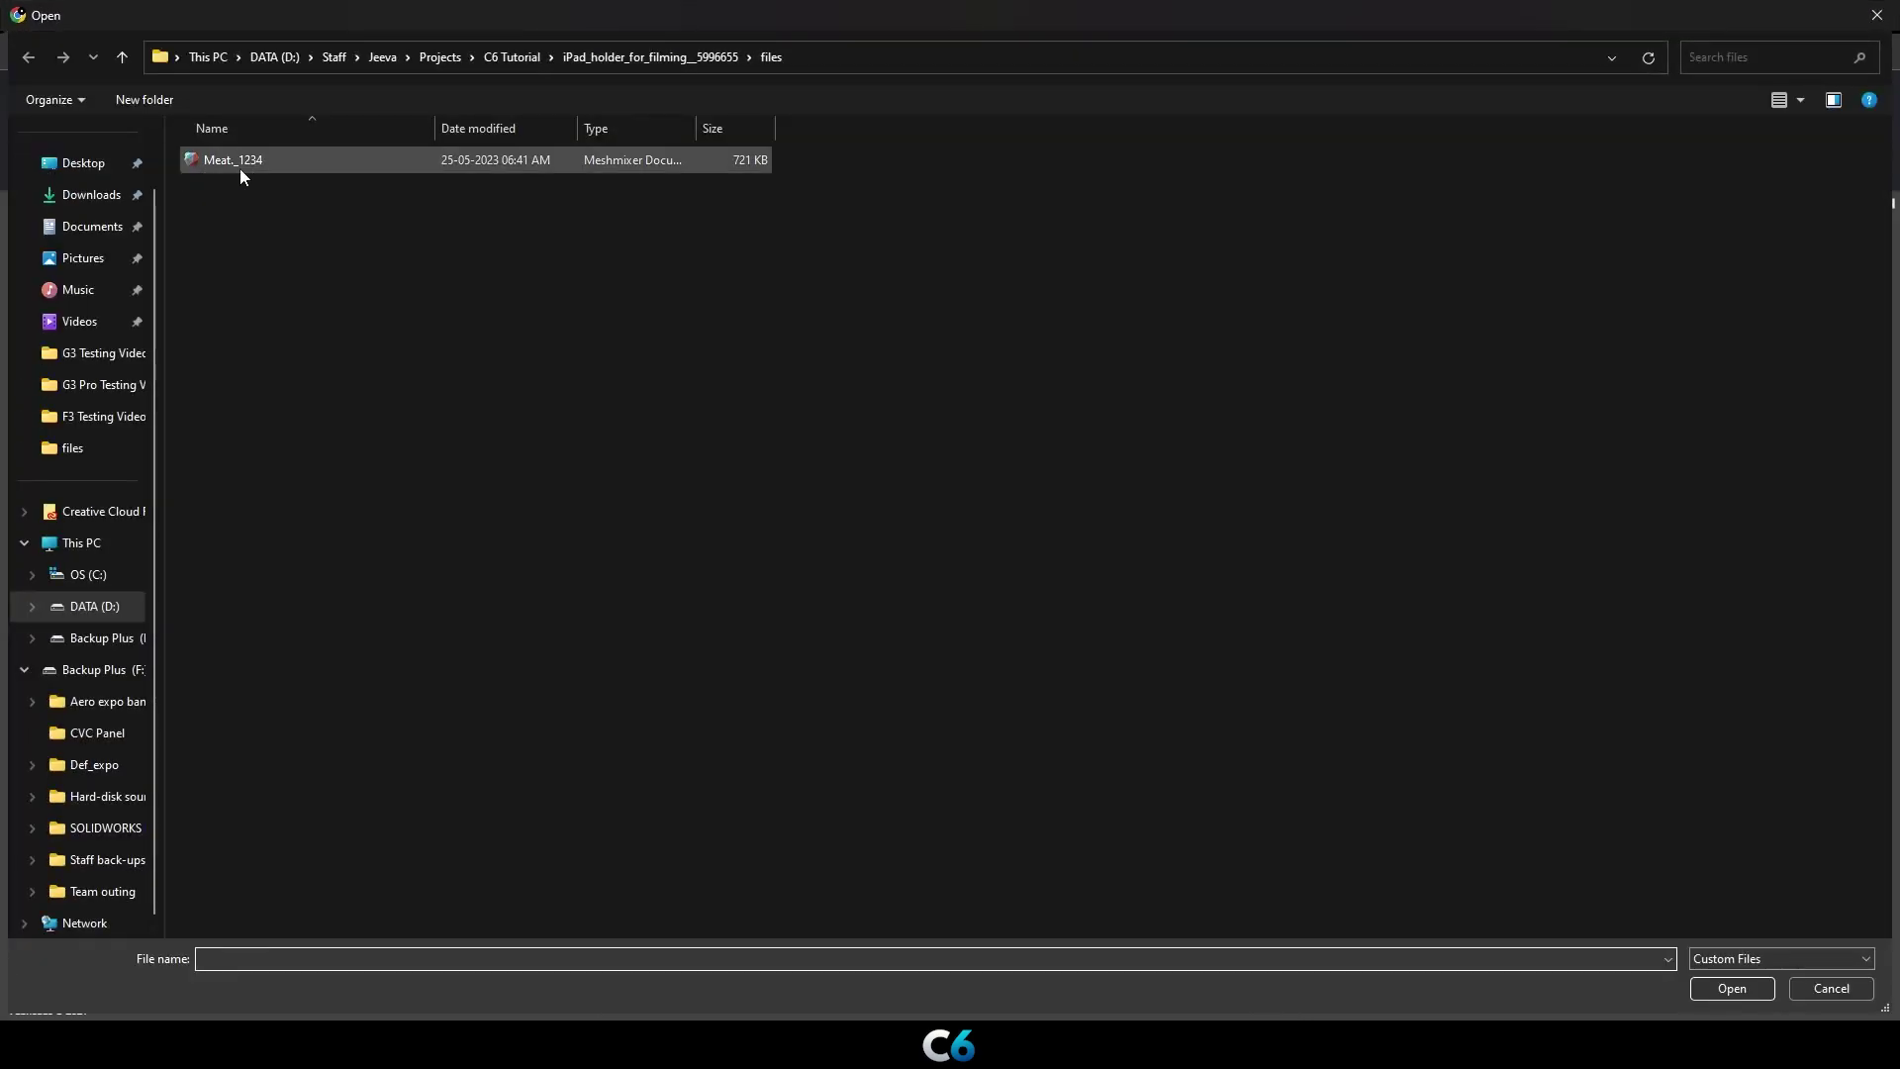
pyautogui.doubleClick(288, 162)
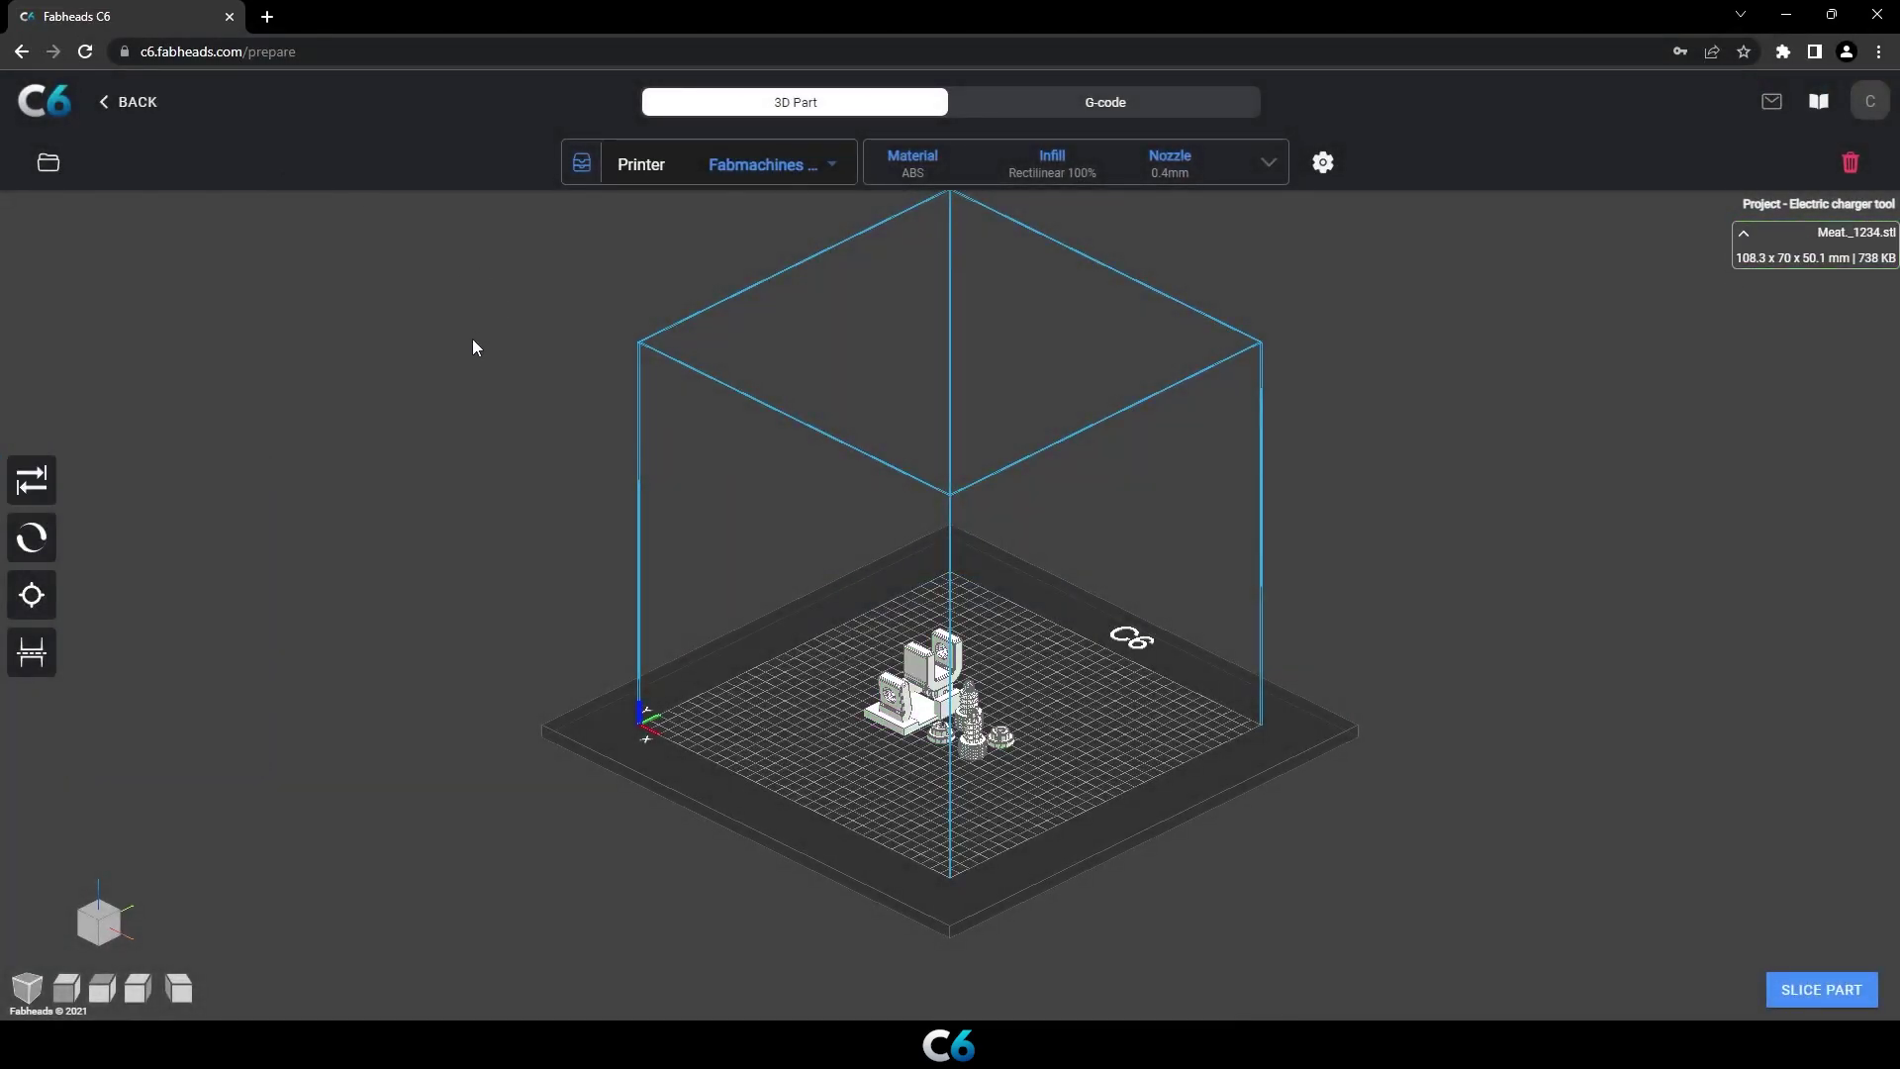
pyautogui.rightClick(472, 338)
pyautogui.click(548, 460)
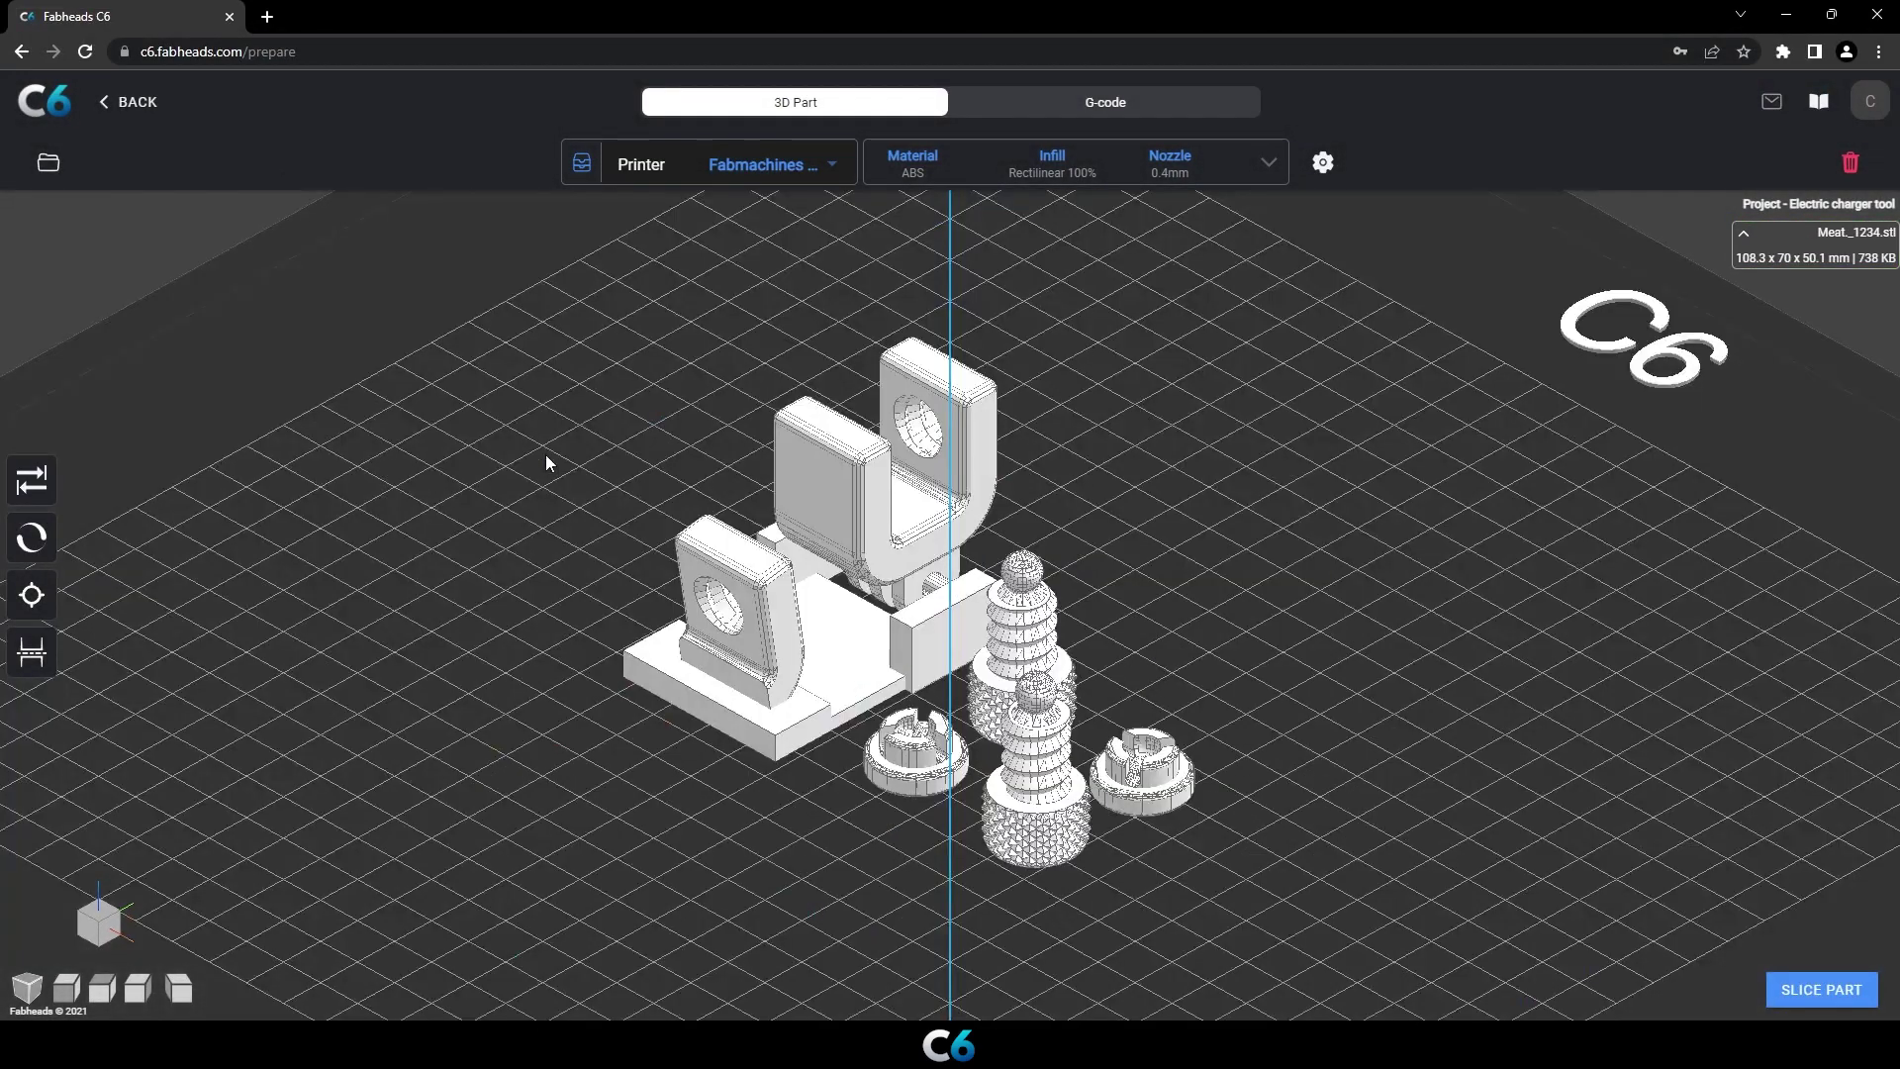
# Choose Fabmachines G3/G3Pro as the printer.
pyautogui.click(832, 164)
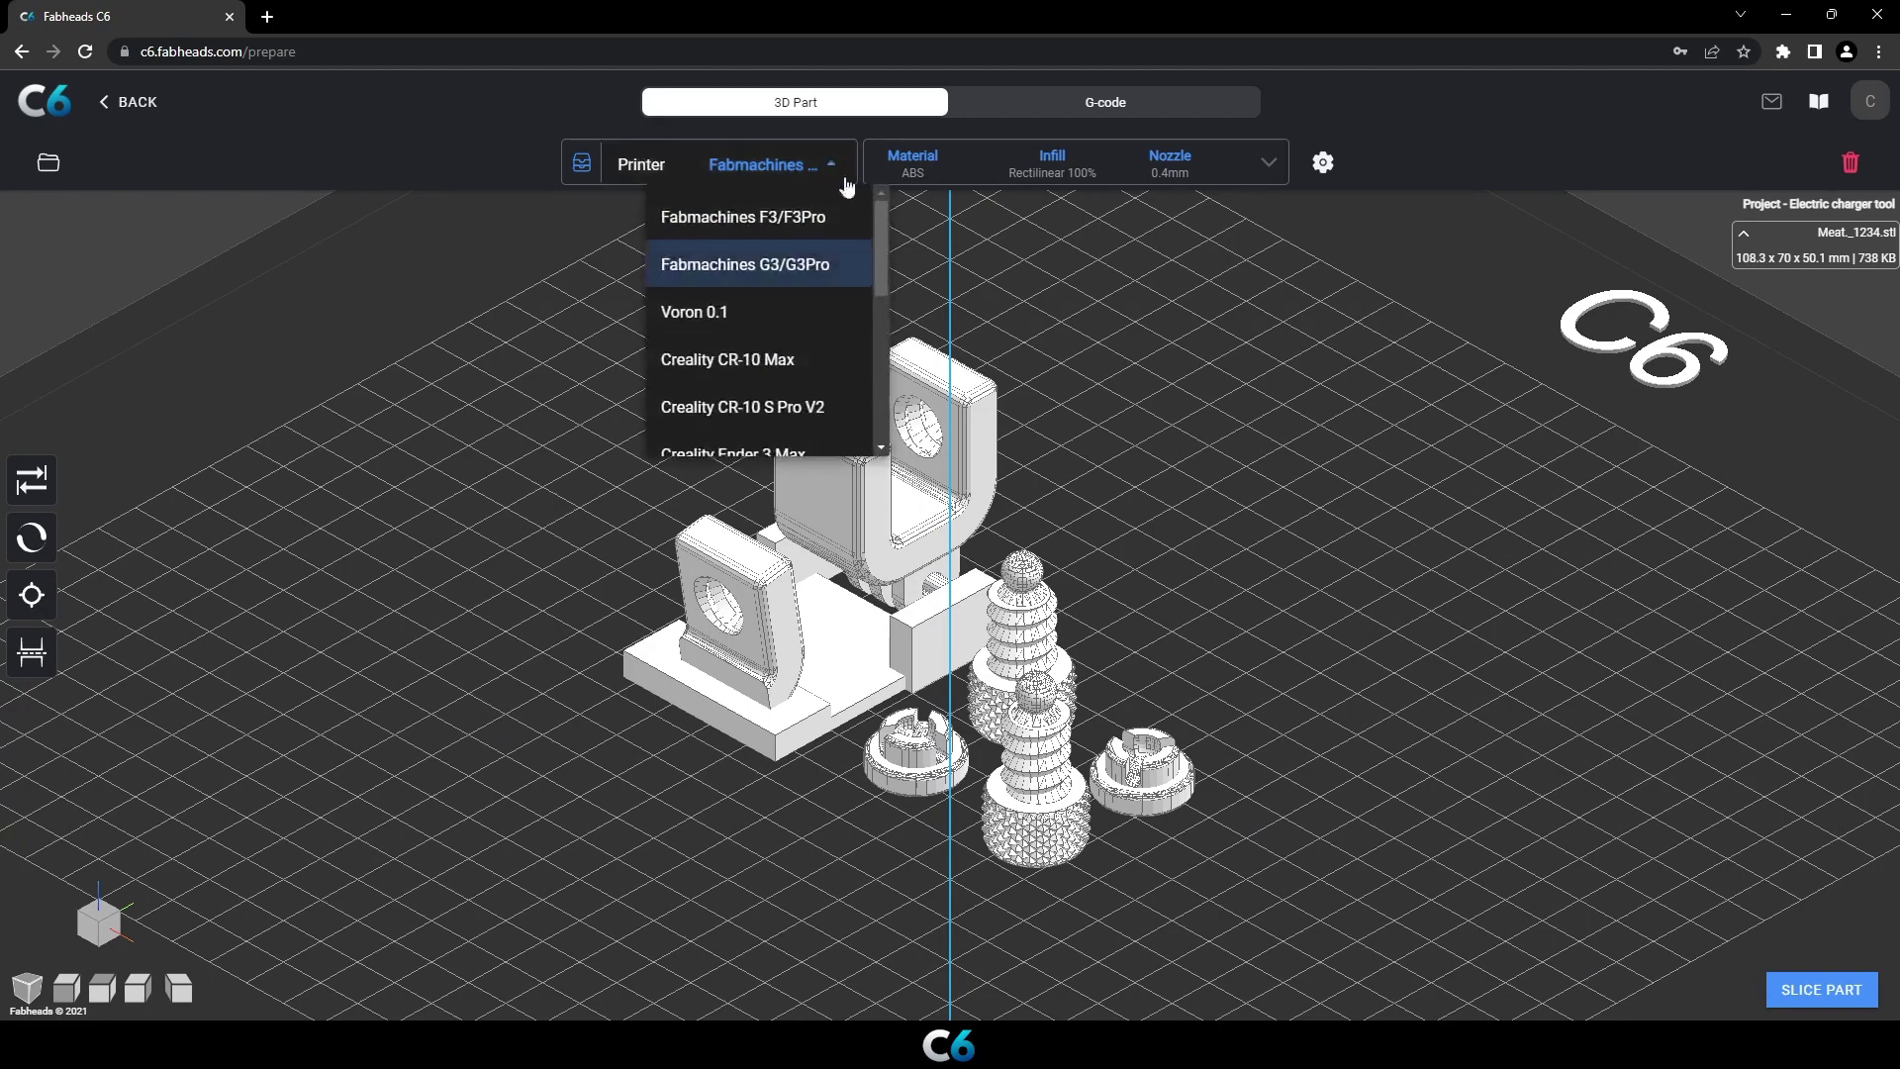
pyautogui.scroll(-1, 866, 257)
pyautogui.moveTo(881, 333); pyautogui.dragTo(887, 200)
pyautogui.click(809, 259)
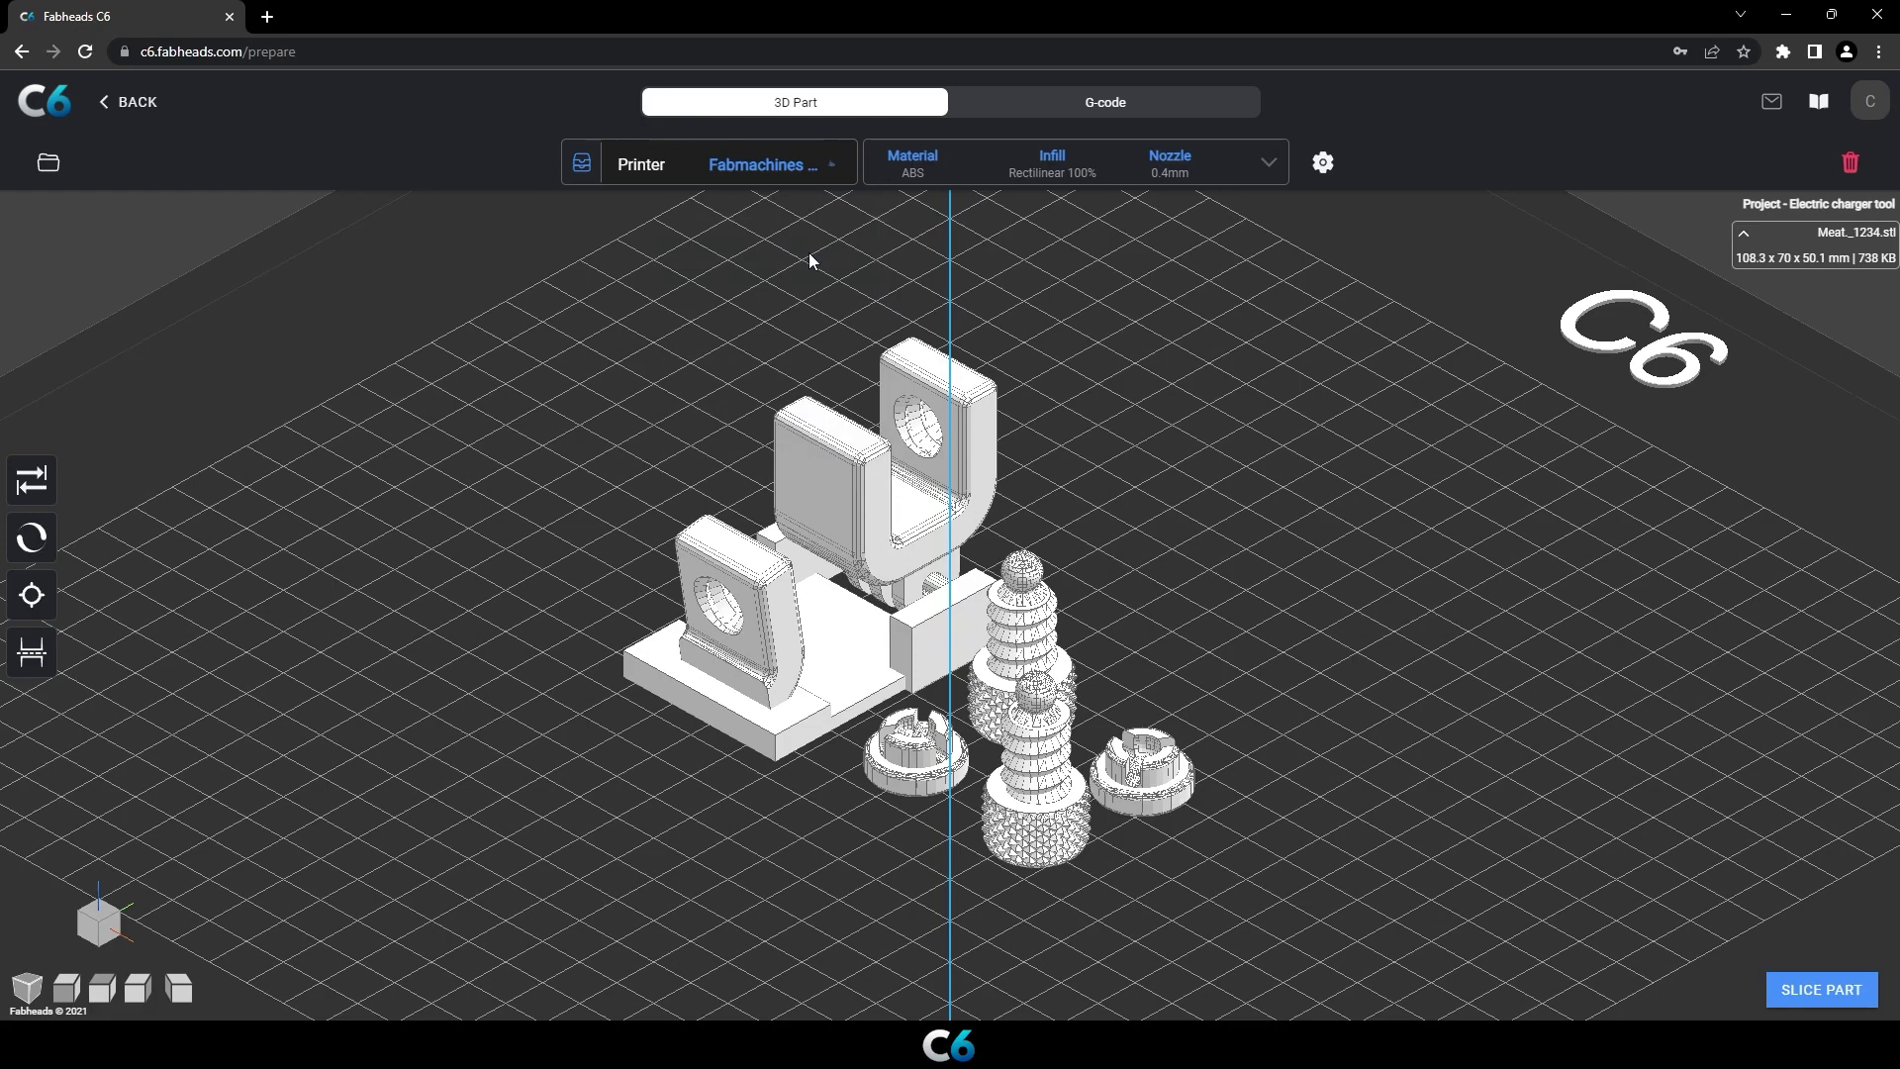
# Set the infill density to 90% in the advanced print settings.
pyautogui.click(1271, 166)
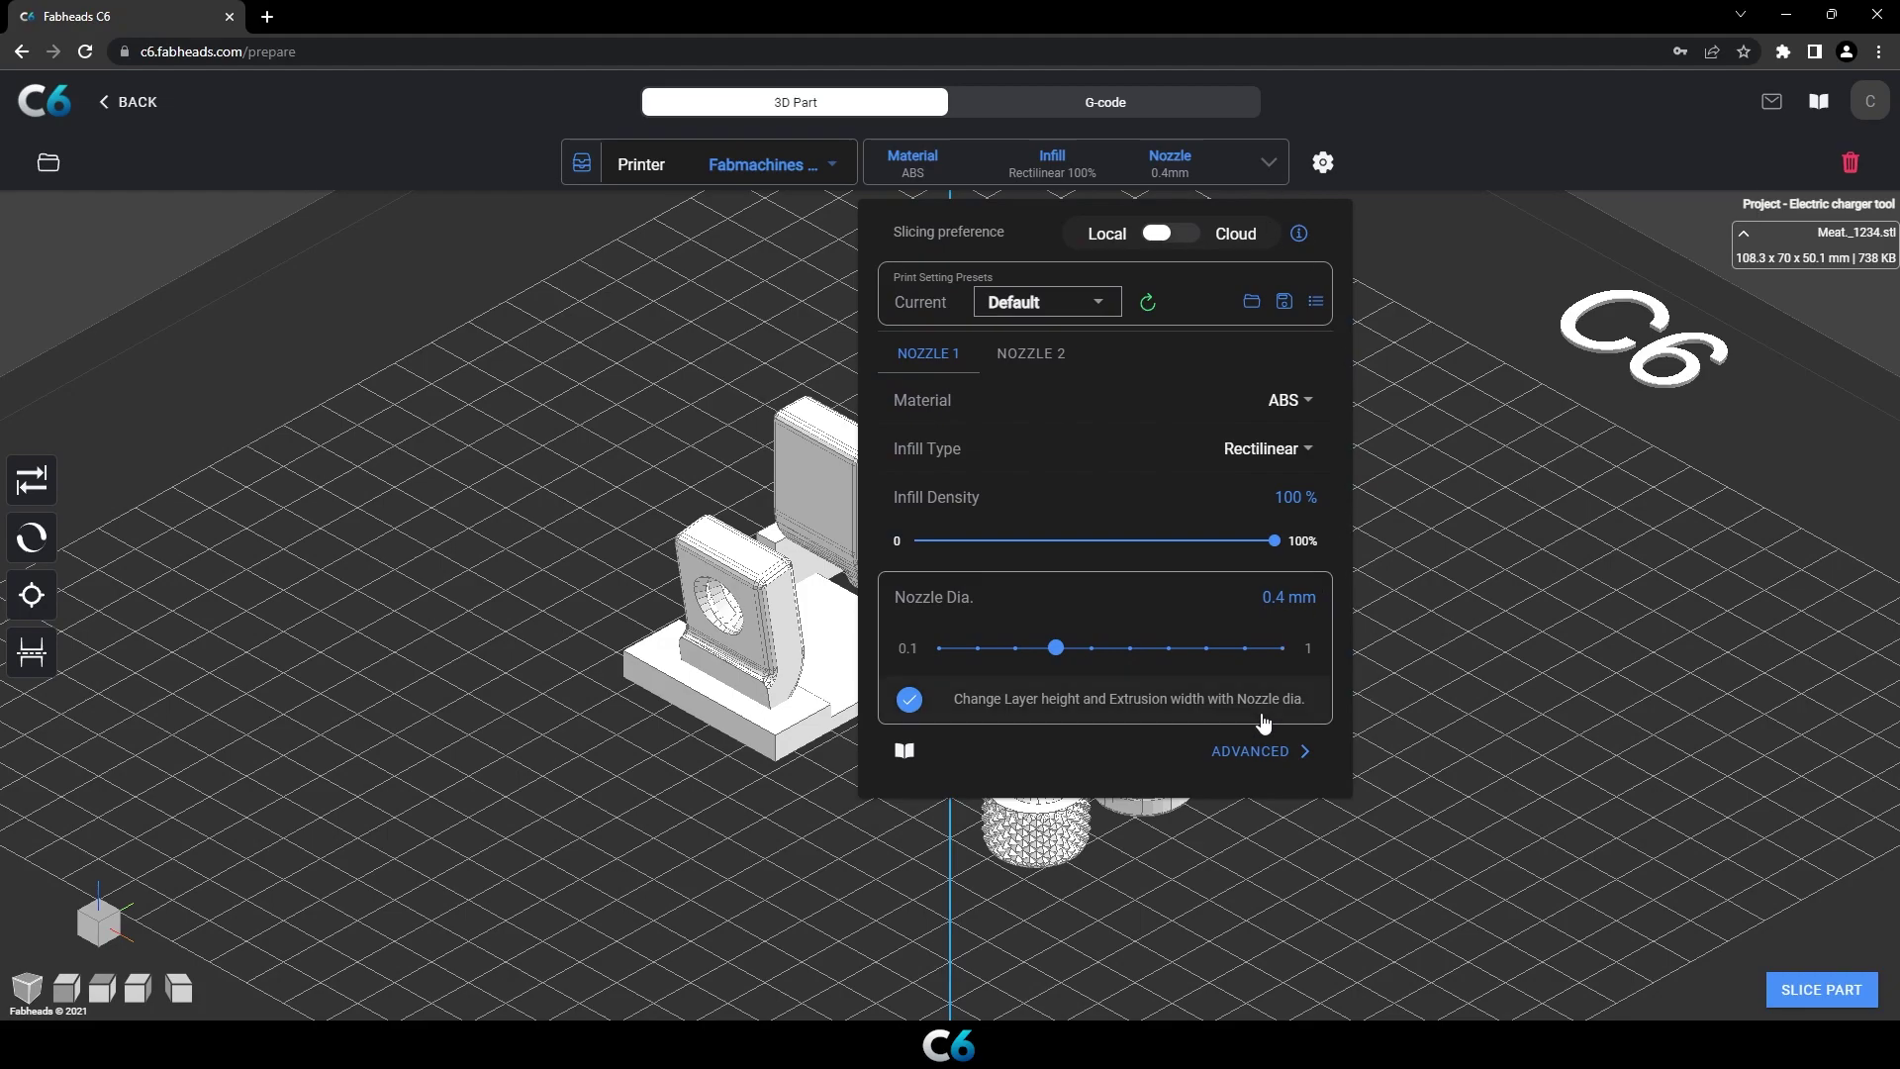
pyautogui.click(1264, 754)
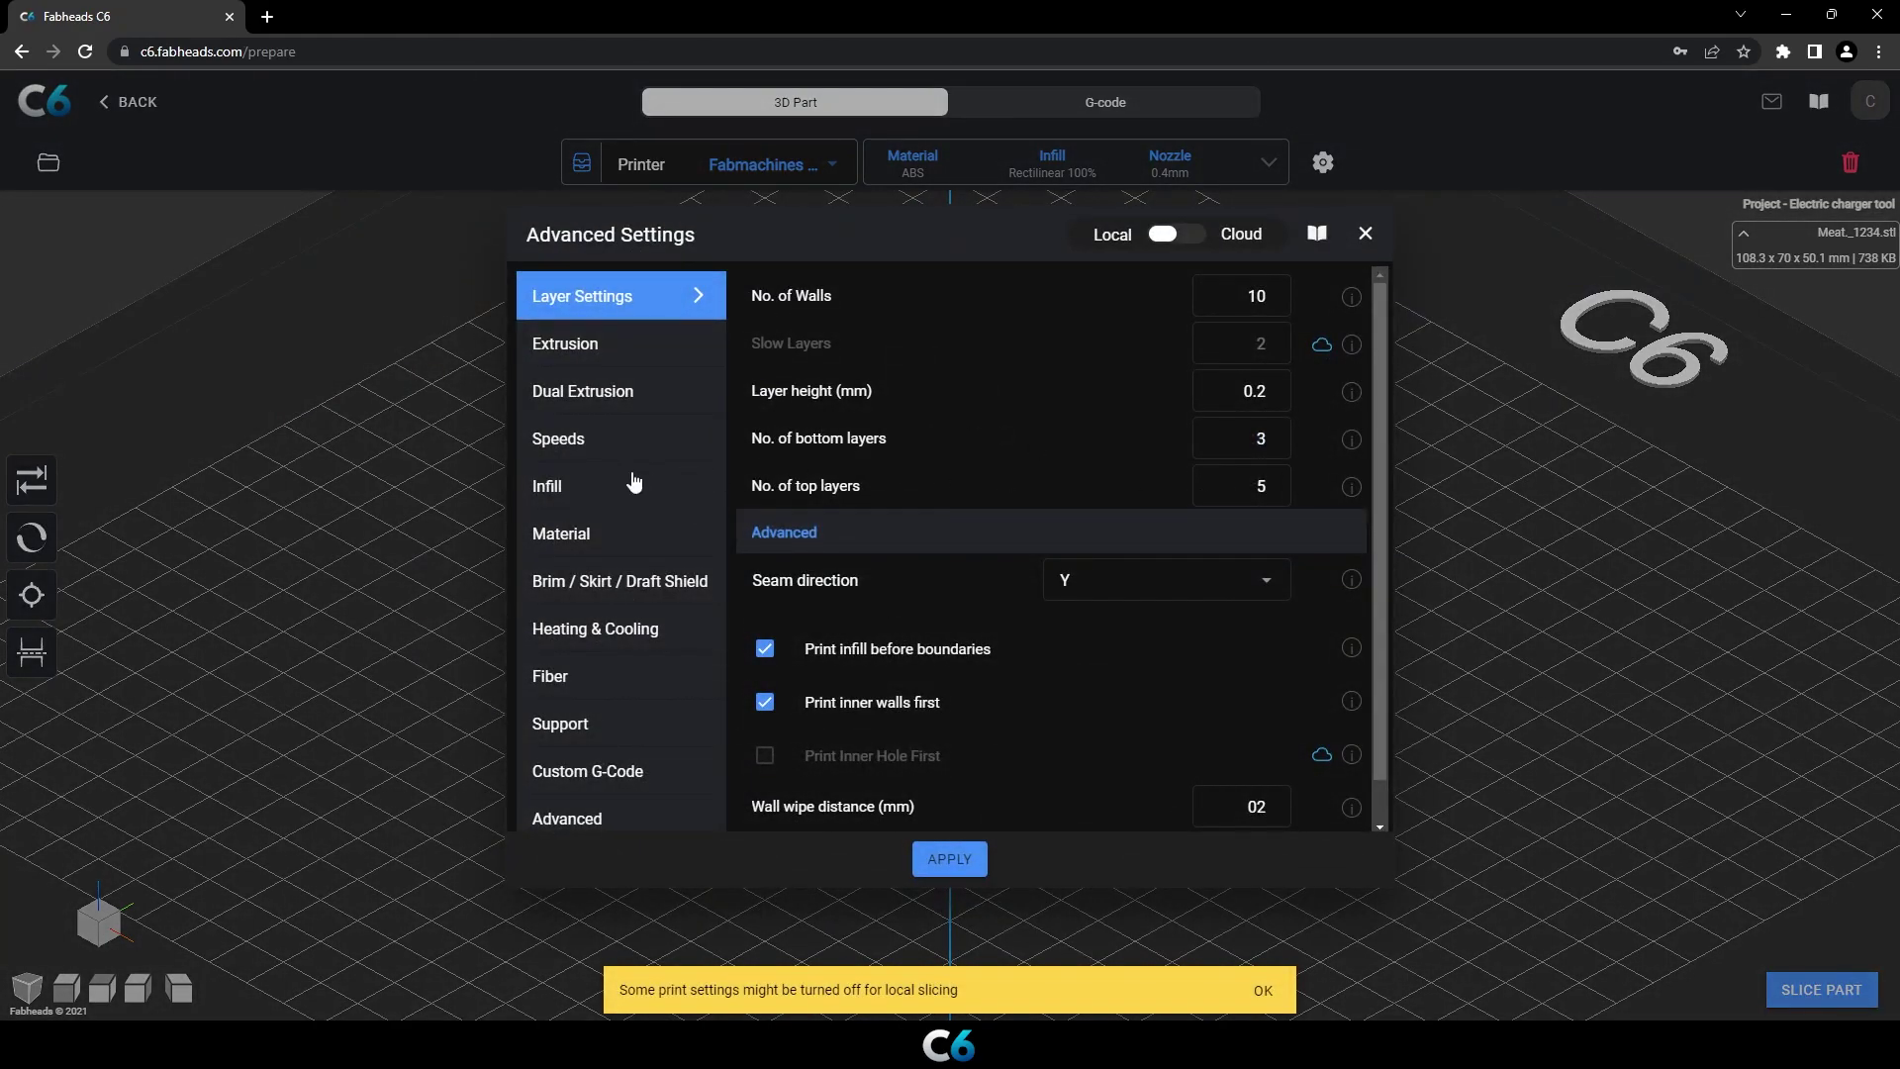
pyautogui.click(599, 488)
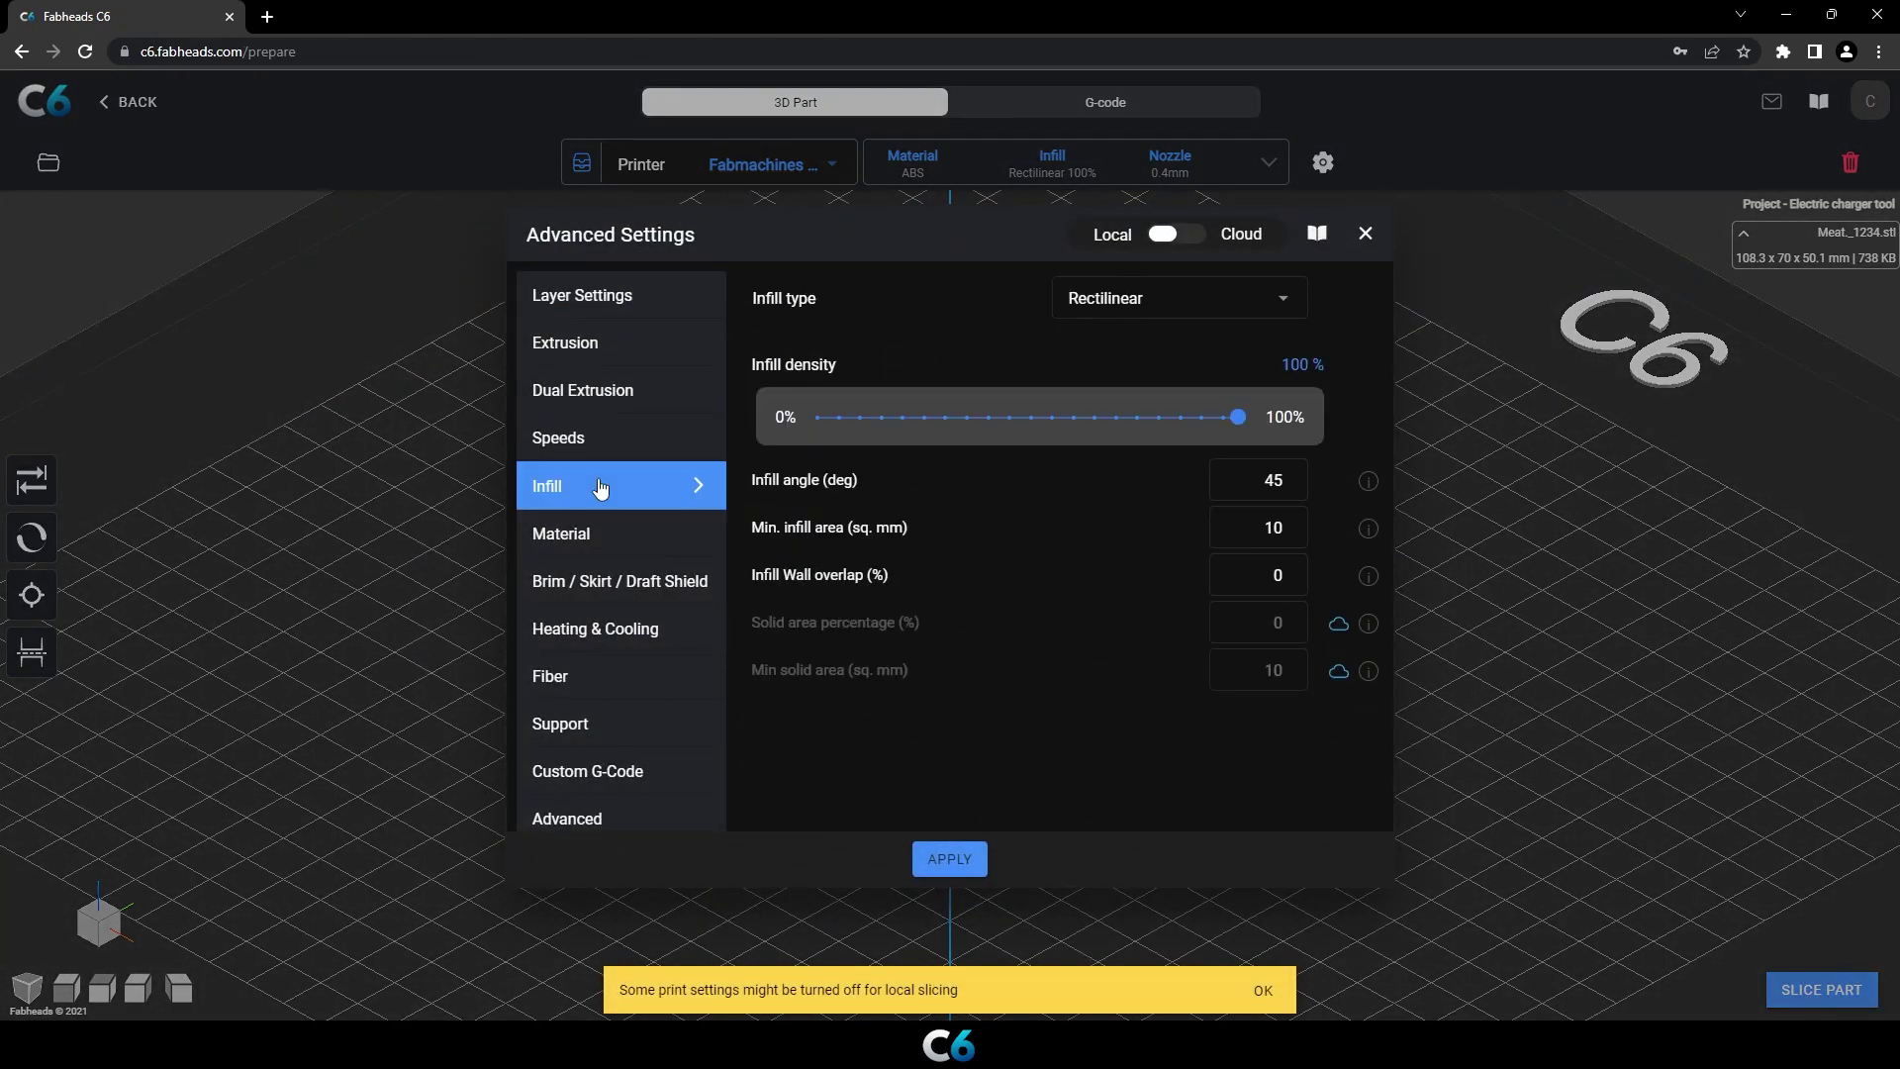
pyautogui.click(615, 725)
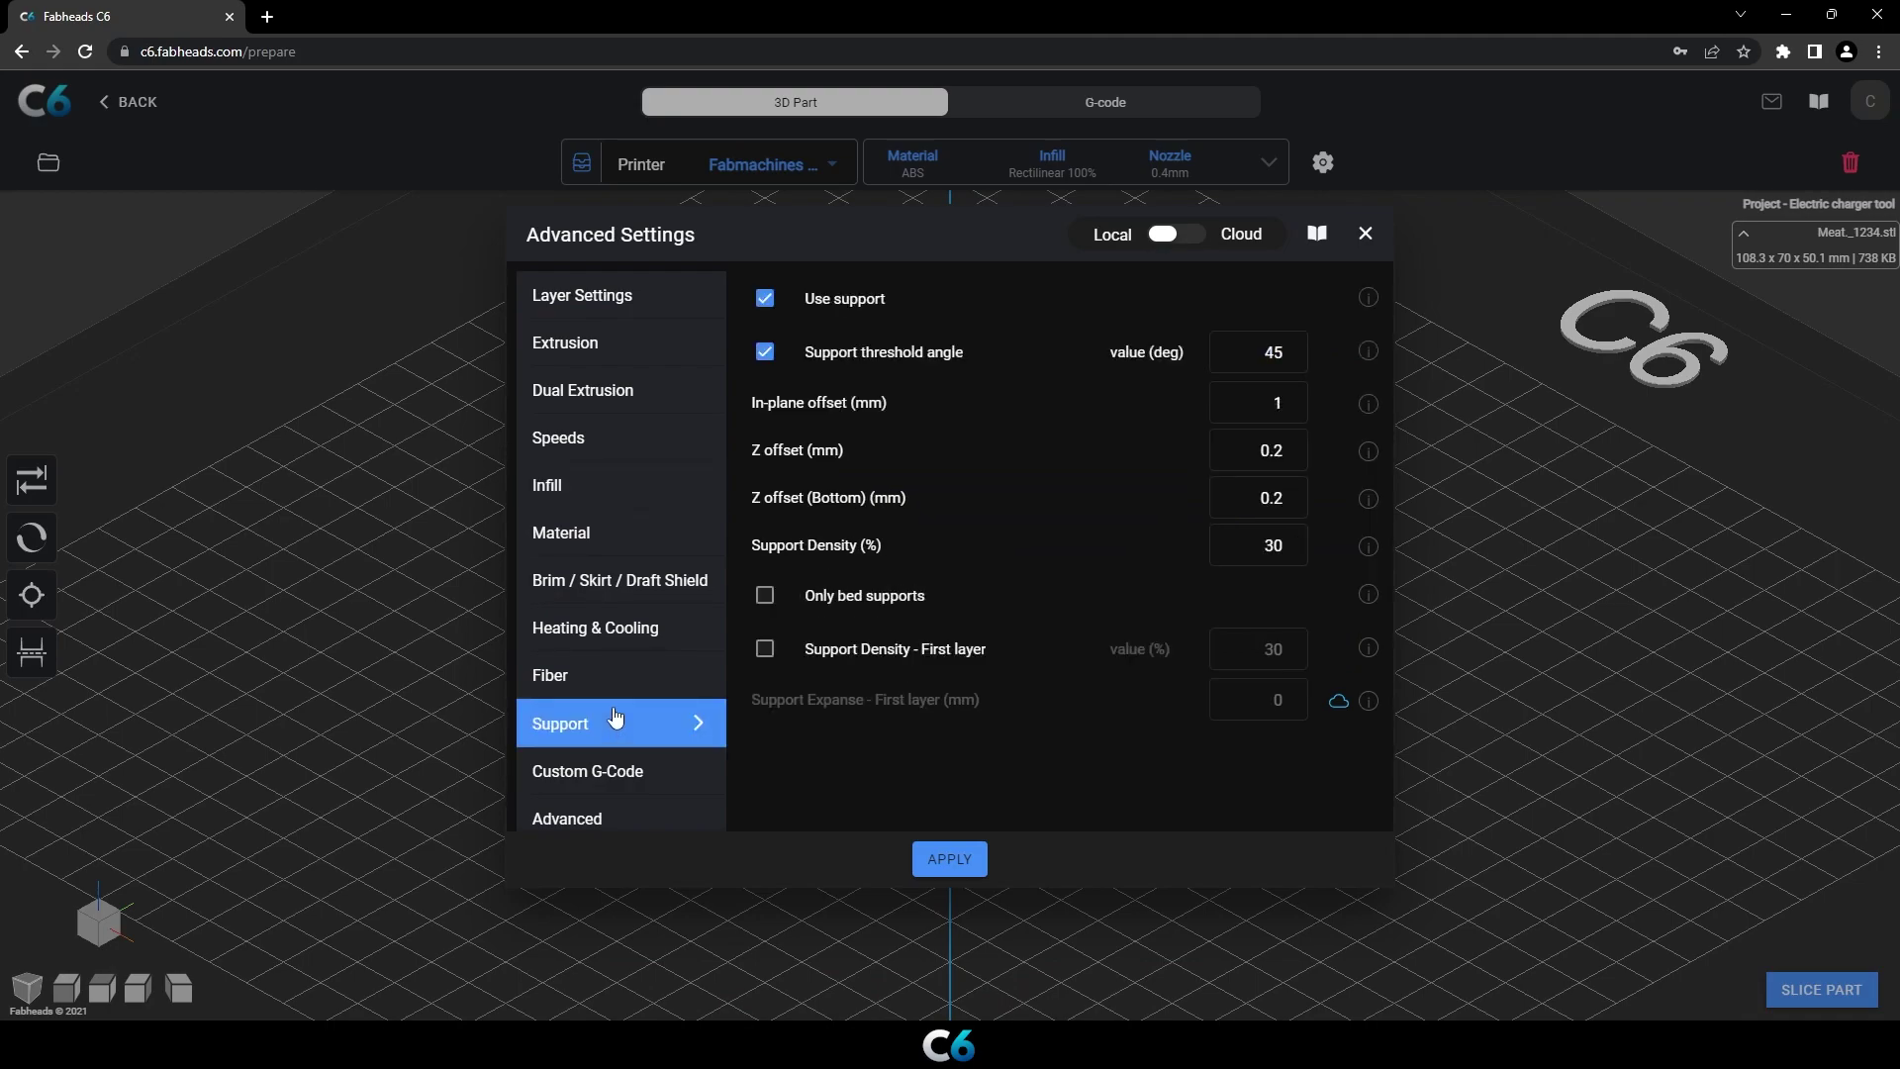
pyautogui.click(613, 504)
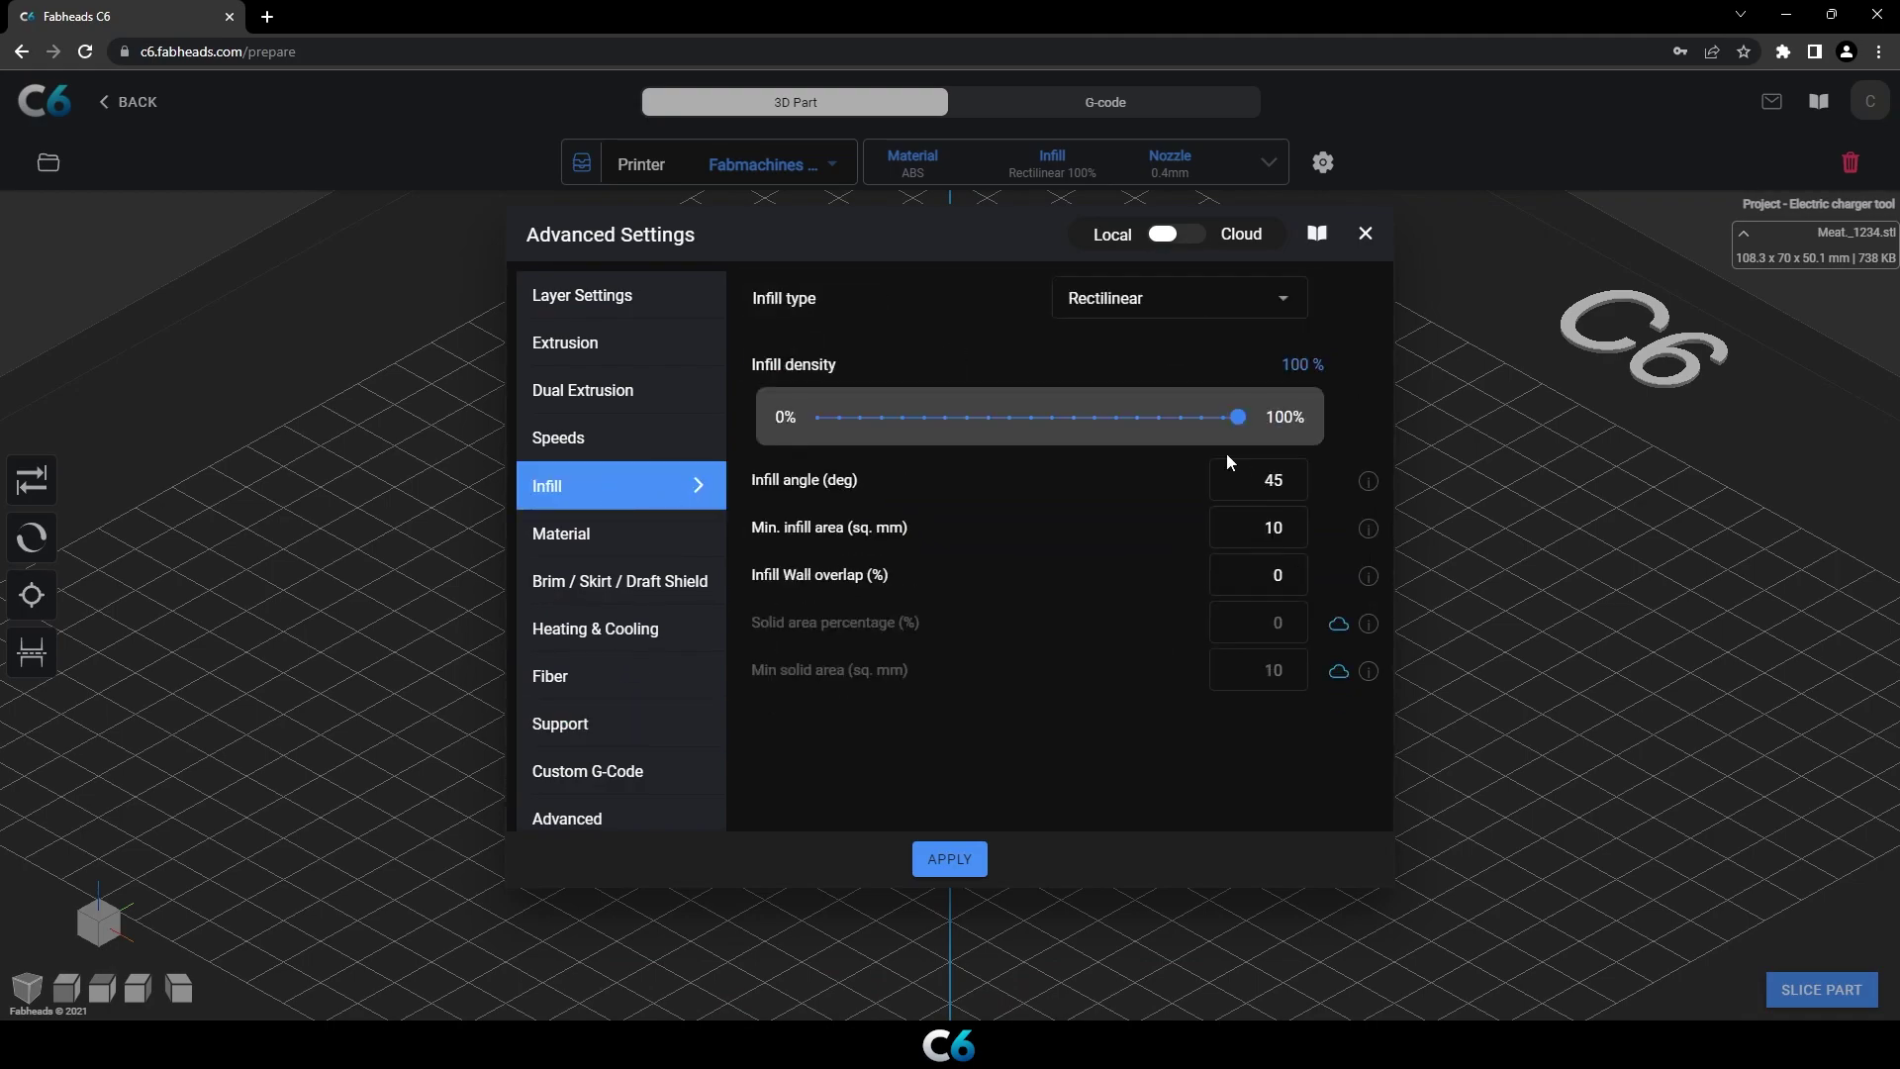
pyautogui.moveTo(1241, 416); pyautogui.dragTo(1197, 416)
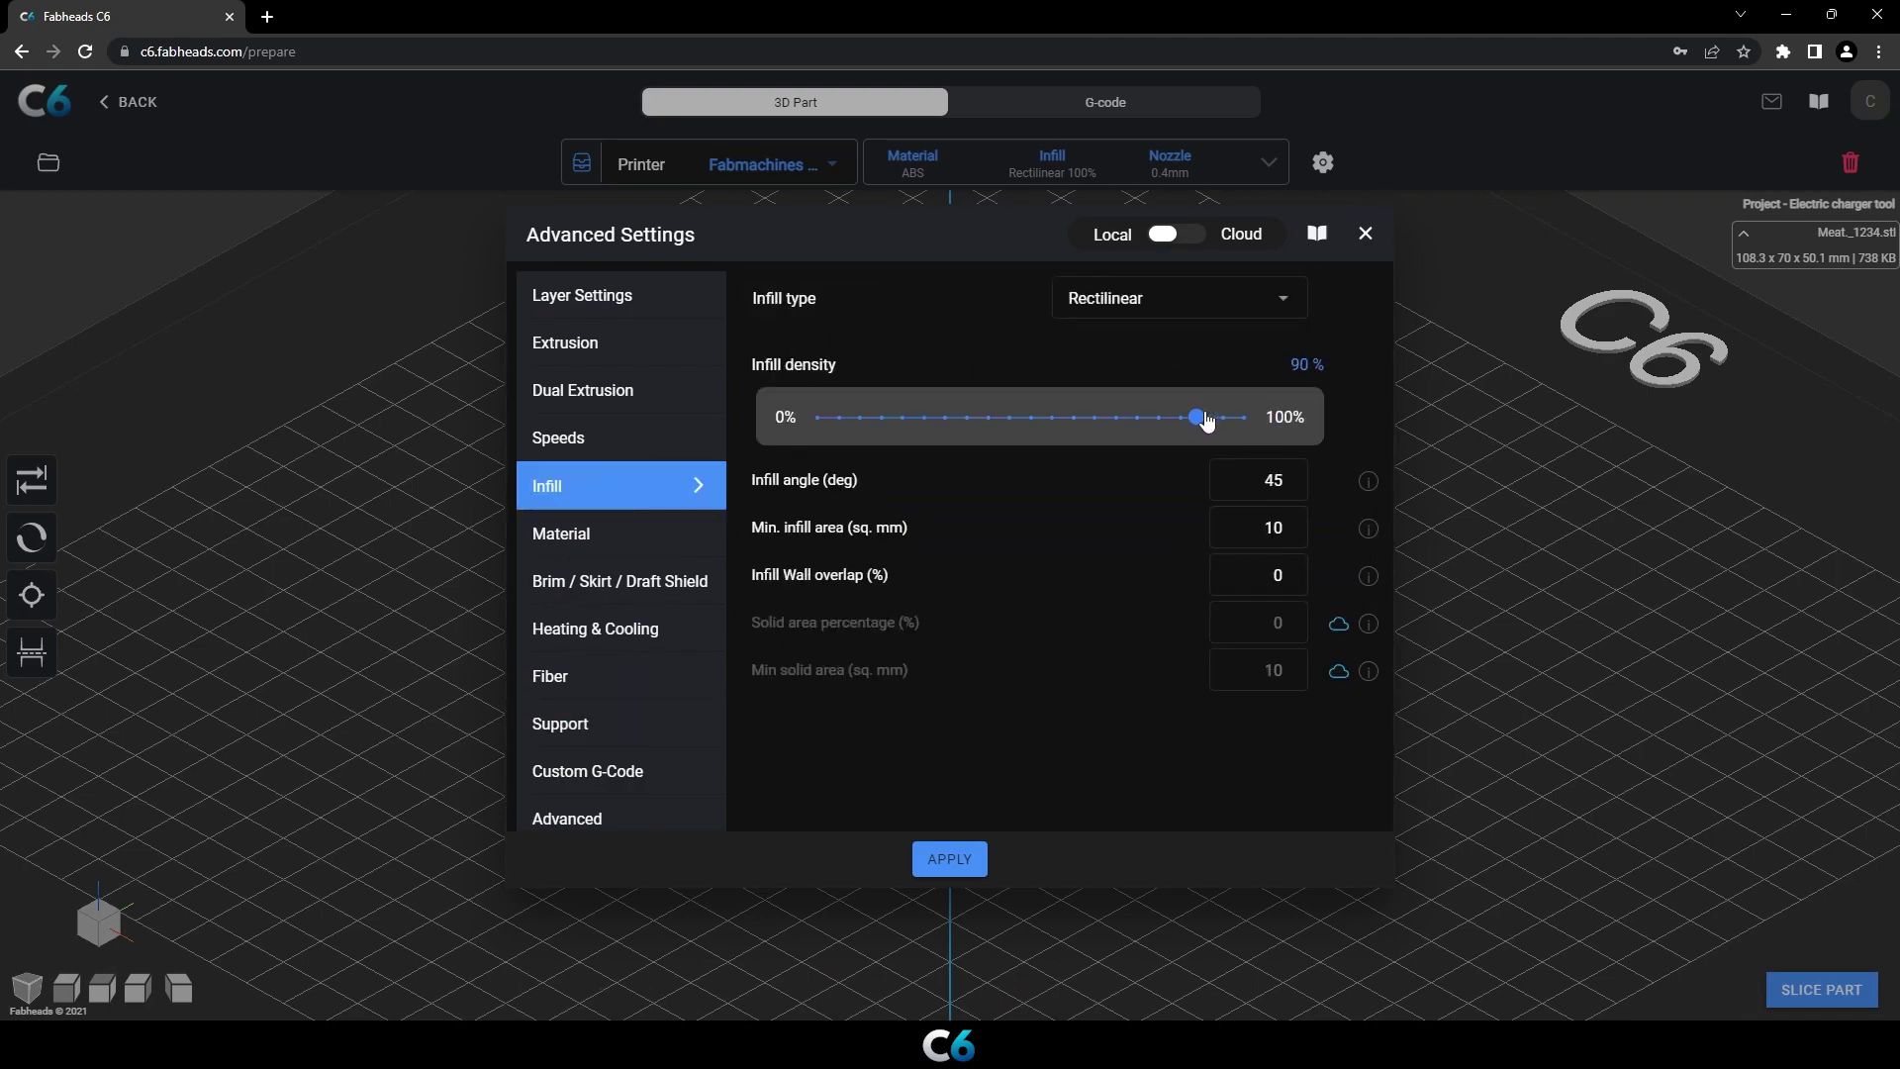
# Set the infill speed to 35 mm/s and apply the advanced settings.
pyautogui.click(603, 447)
pyautogui.click(1274, 387)
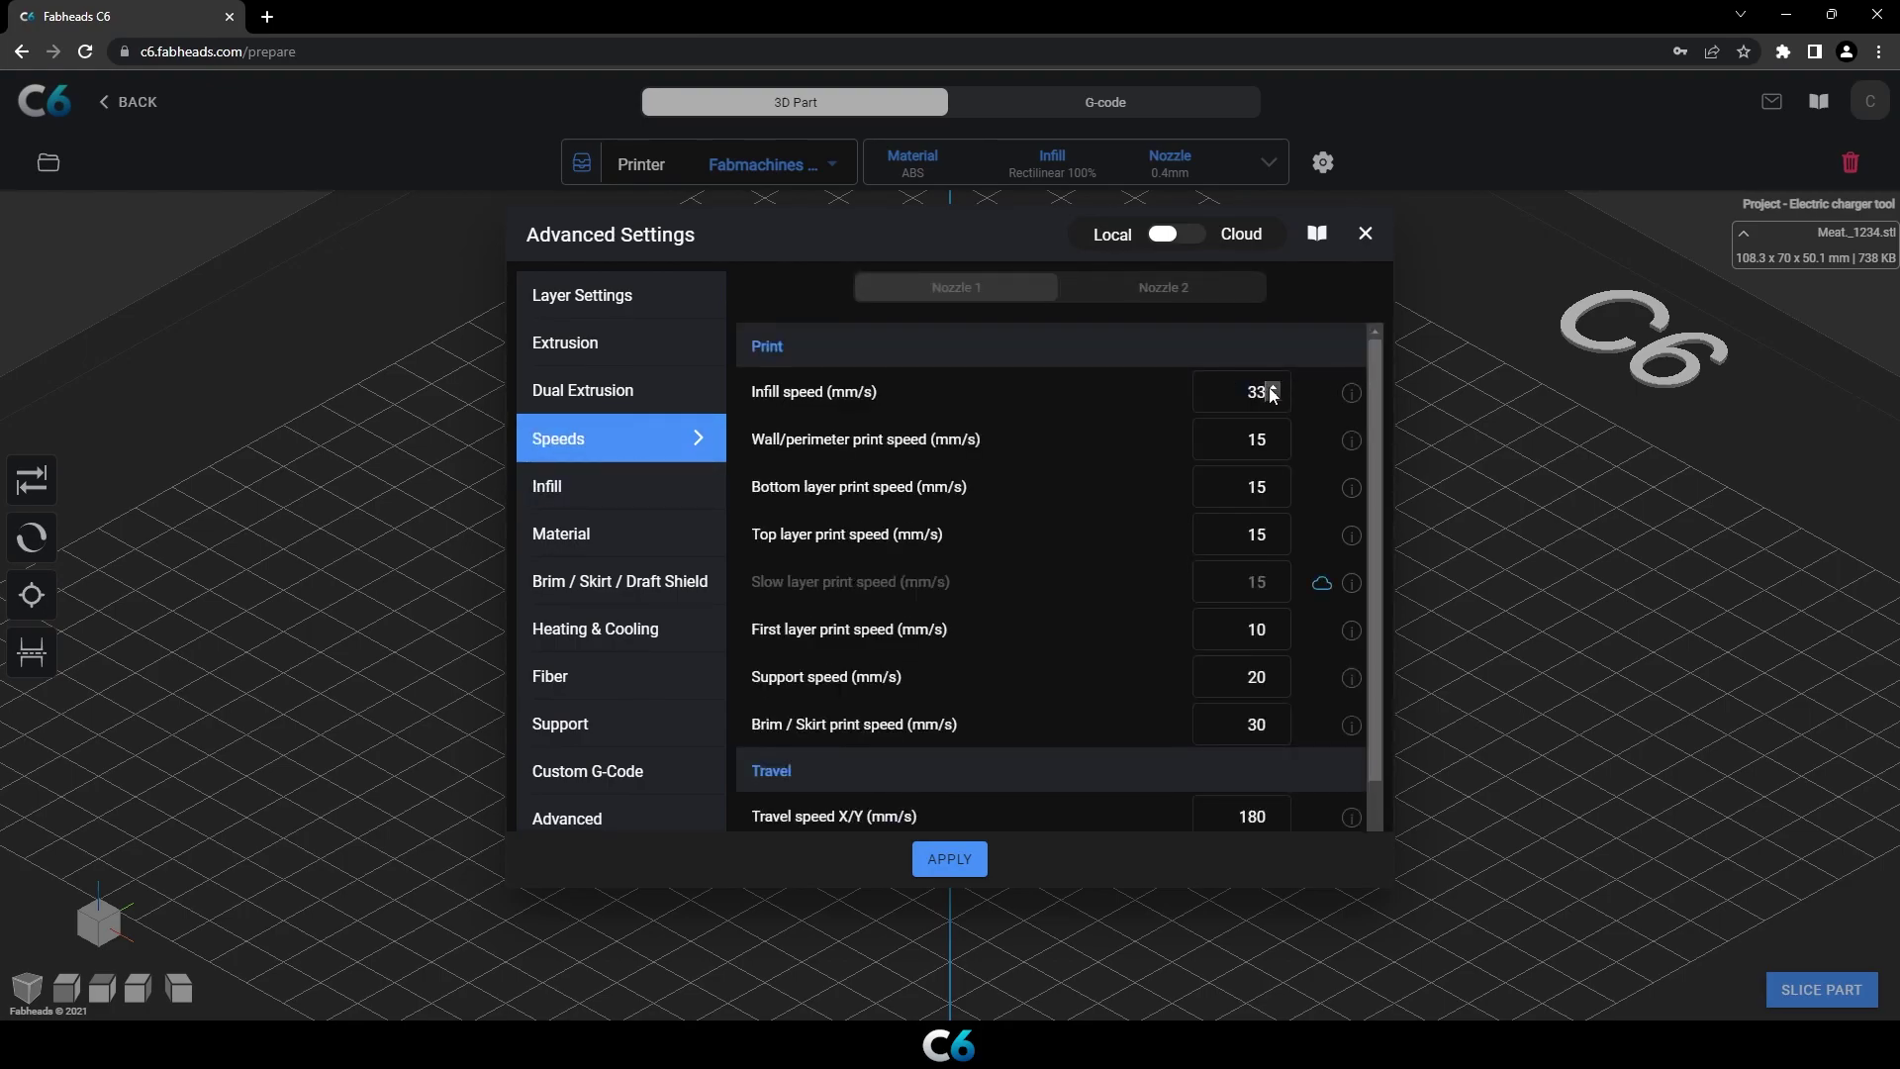
pyautogui.click(947, 860)
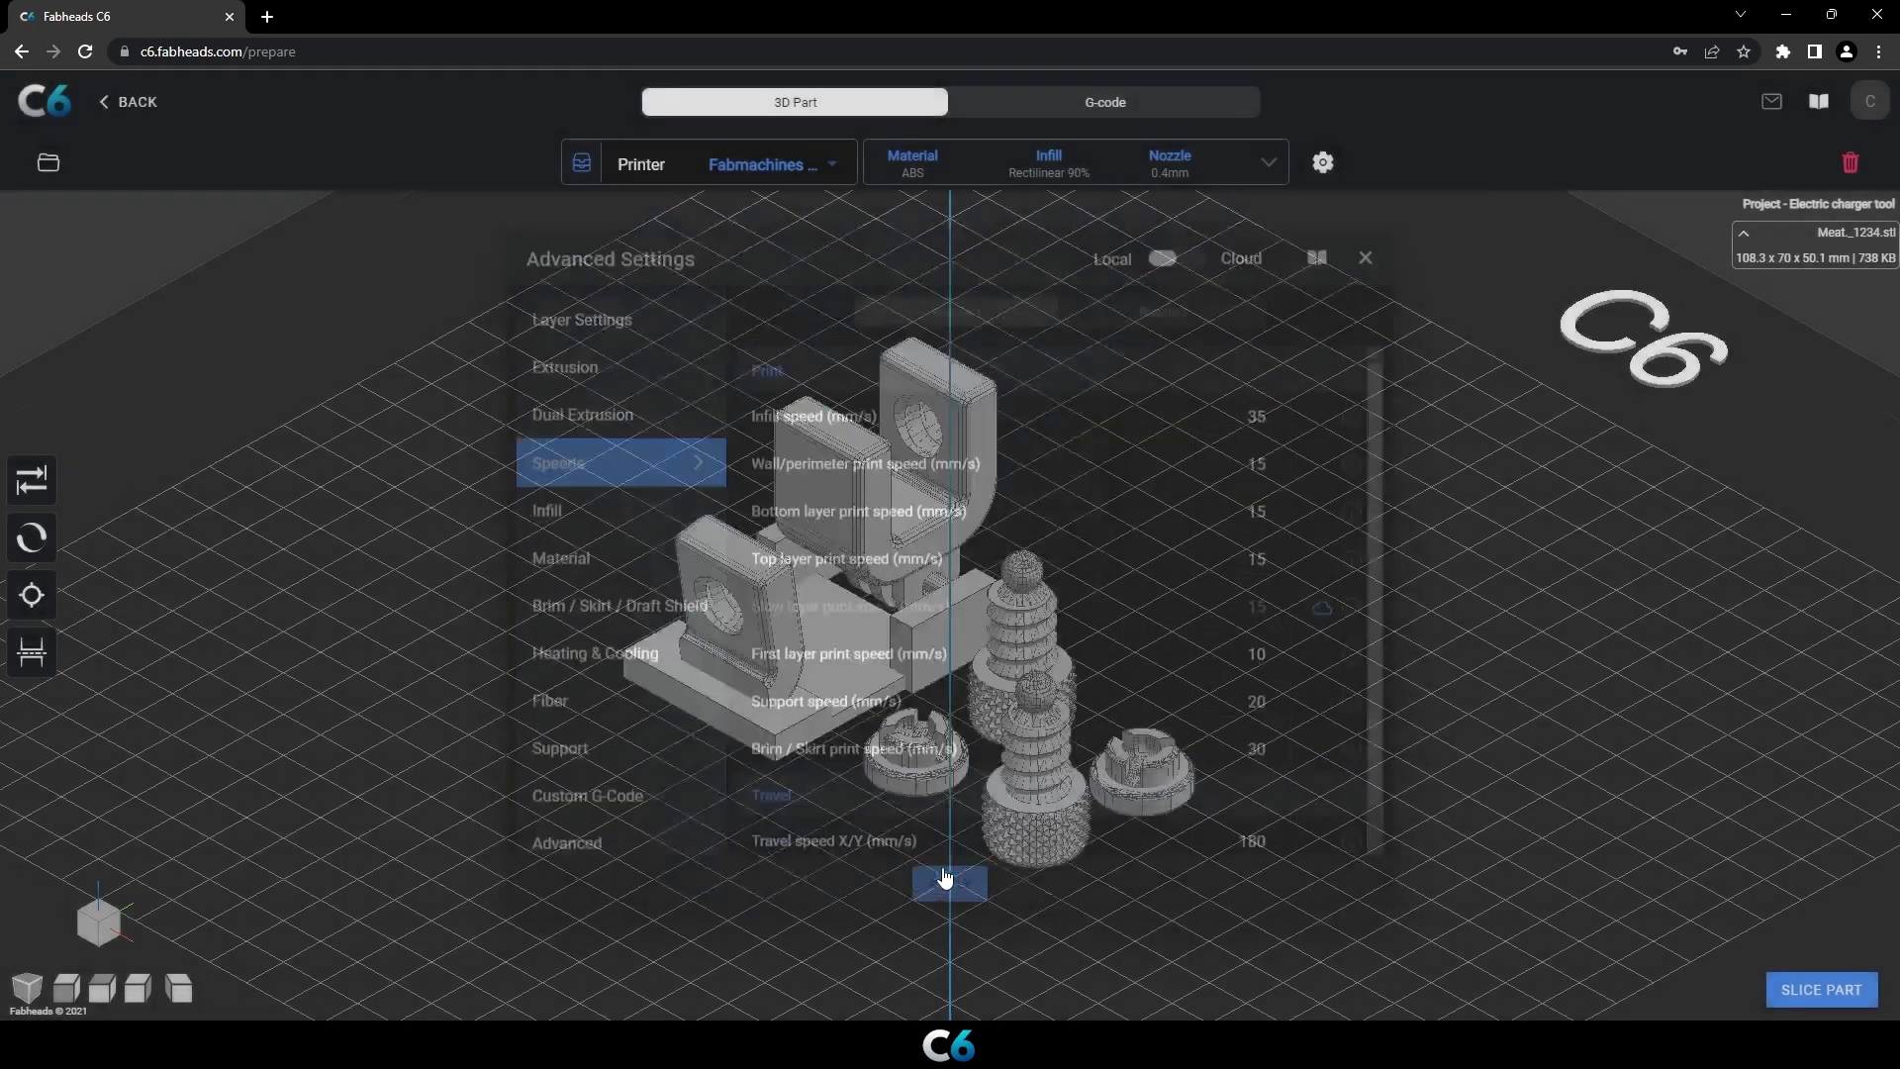
# Slice the part and save it as job "Electric Charger Tool" with the version name "Version 1".
pyautogui.moveTo(1144, 621); pyautogui.dragTo(1552, 699)
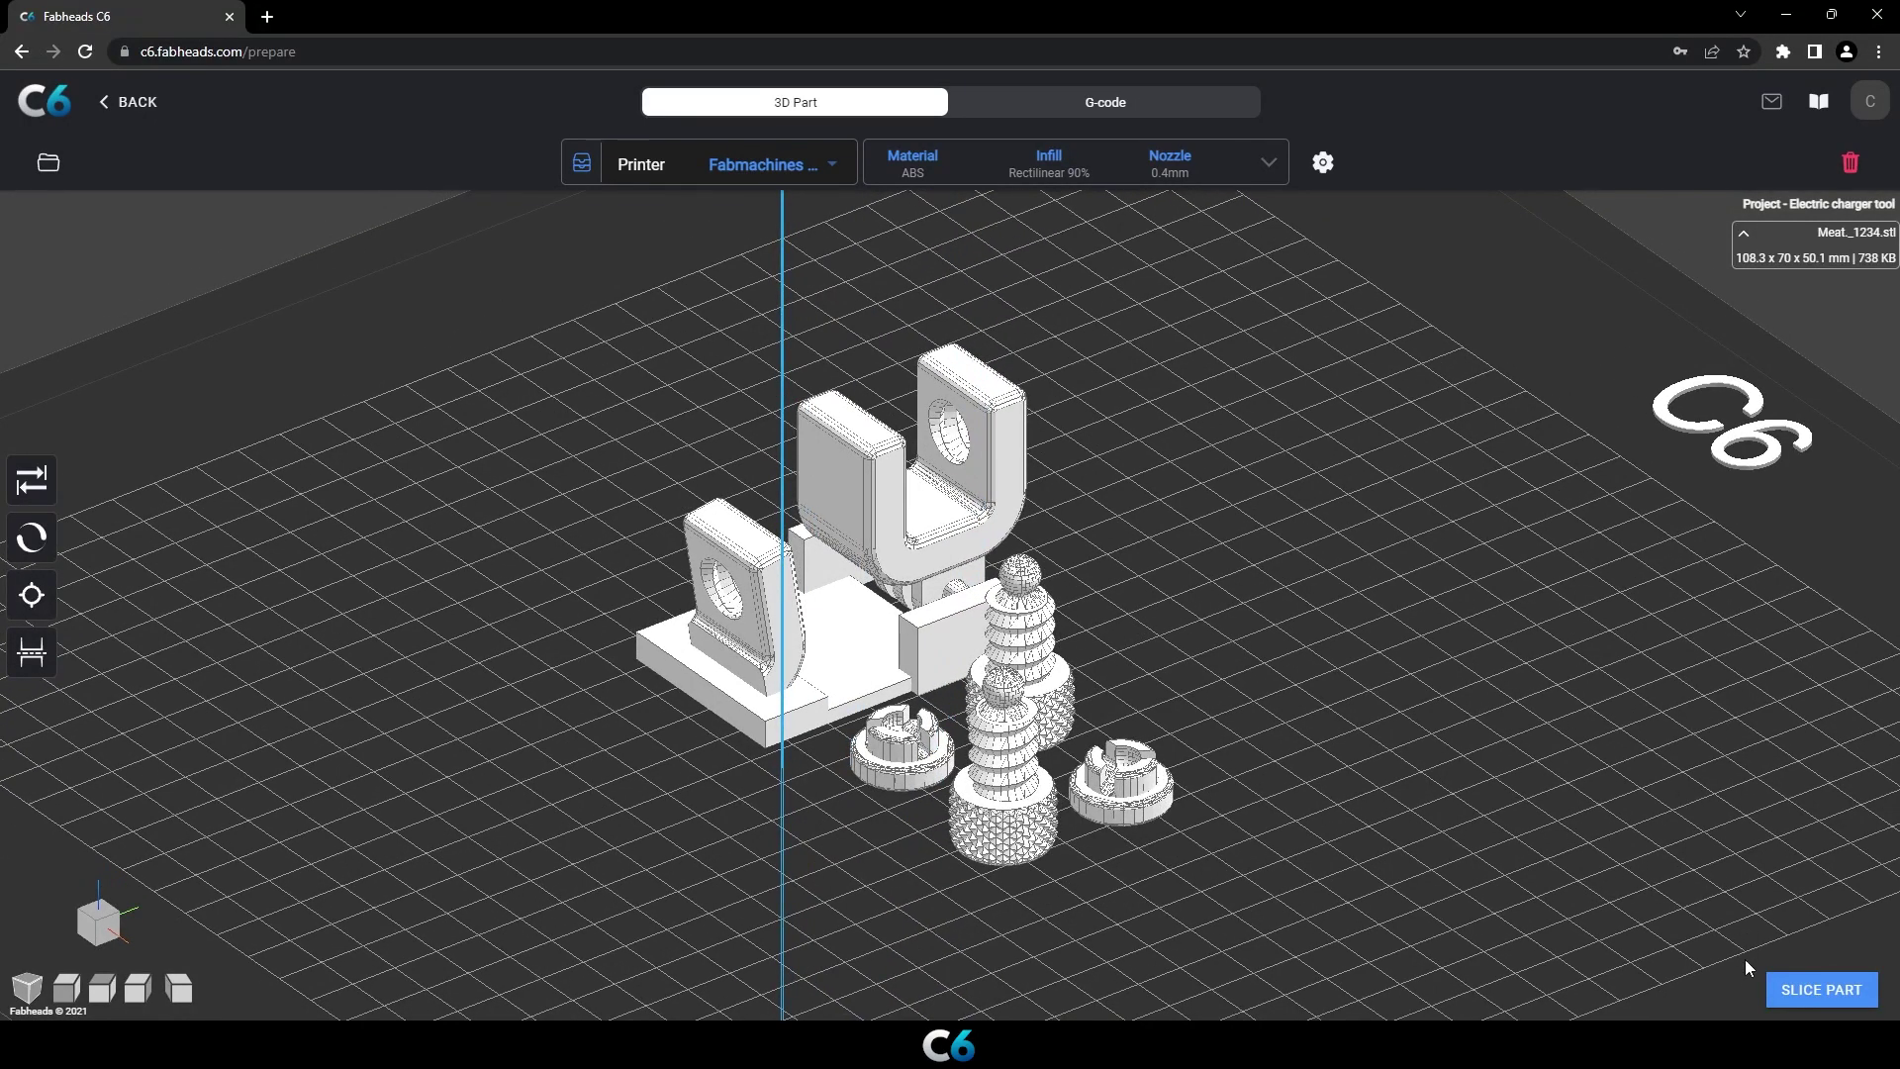
pyautogui.click(1791, 993)
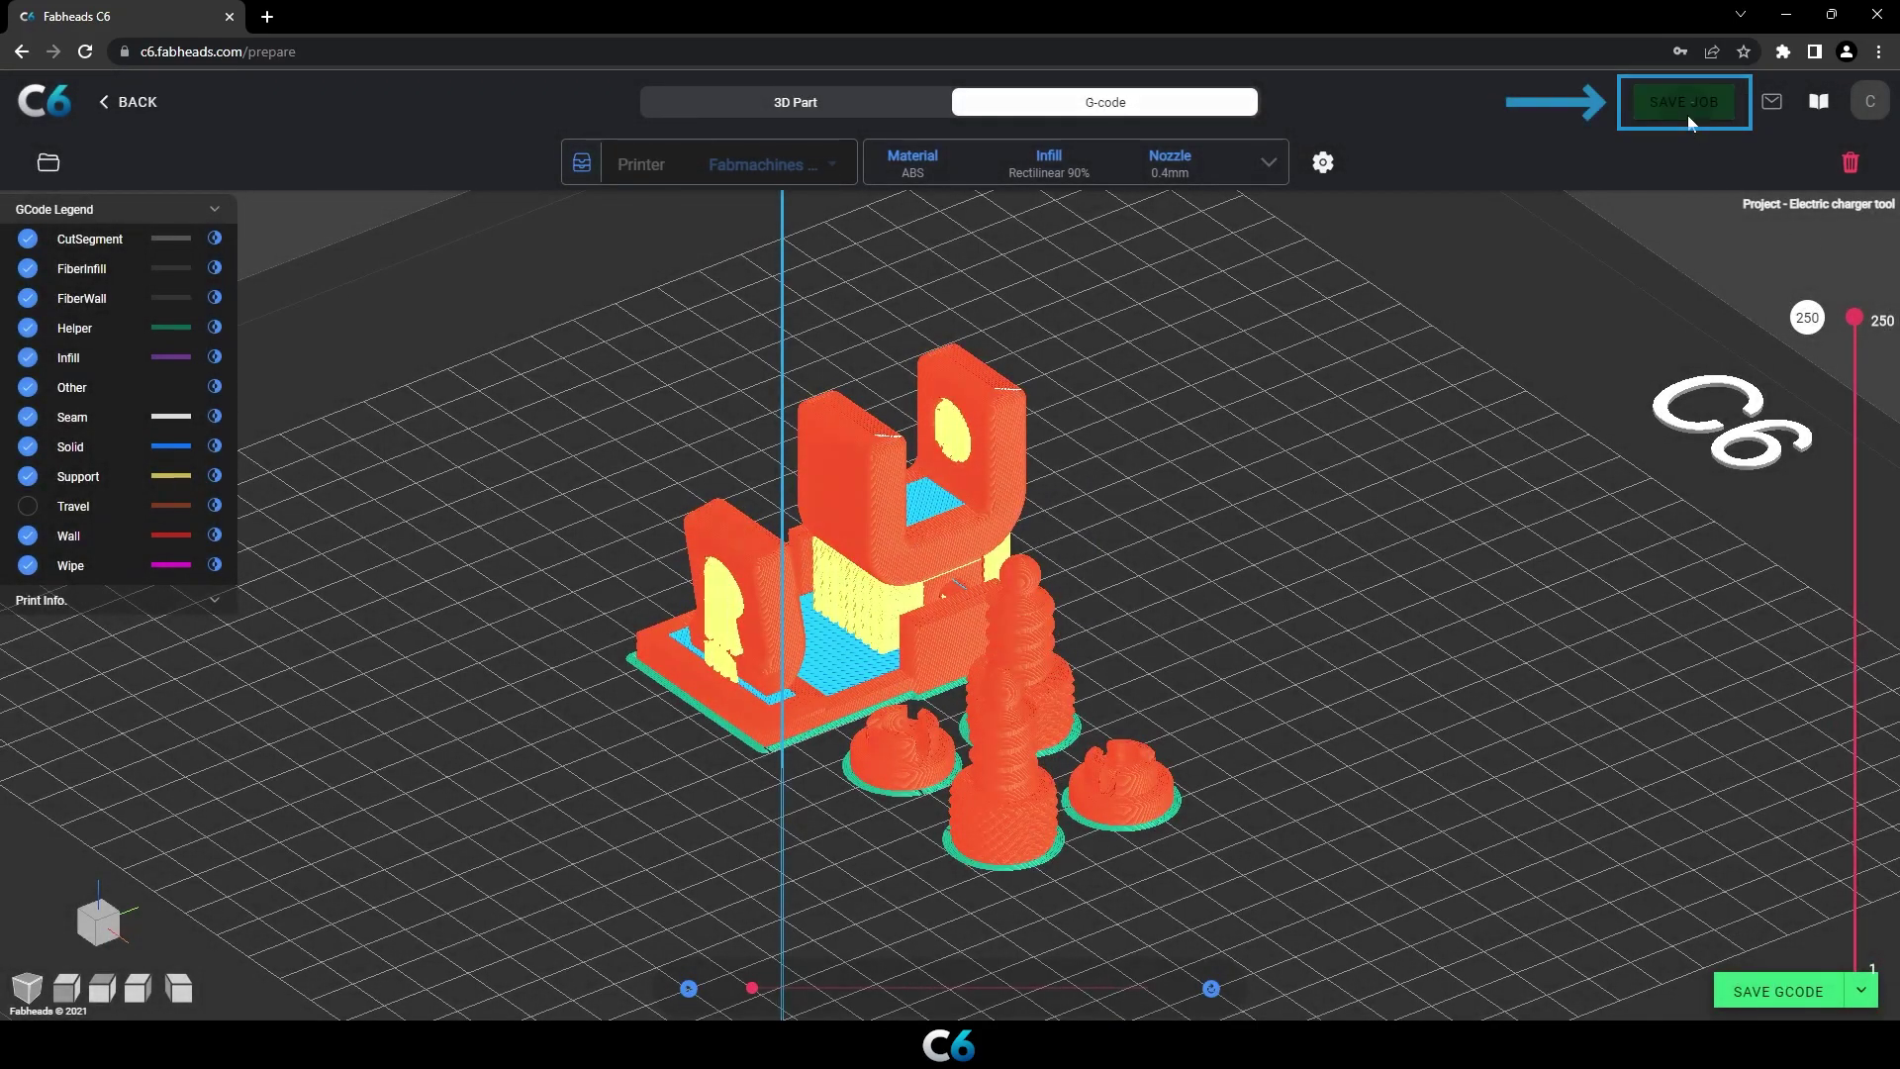
pyautogui.click(1689, 115)
pyautogui.click(772, 579)
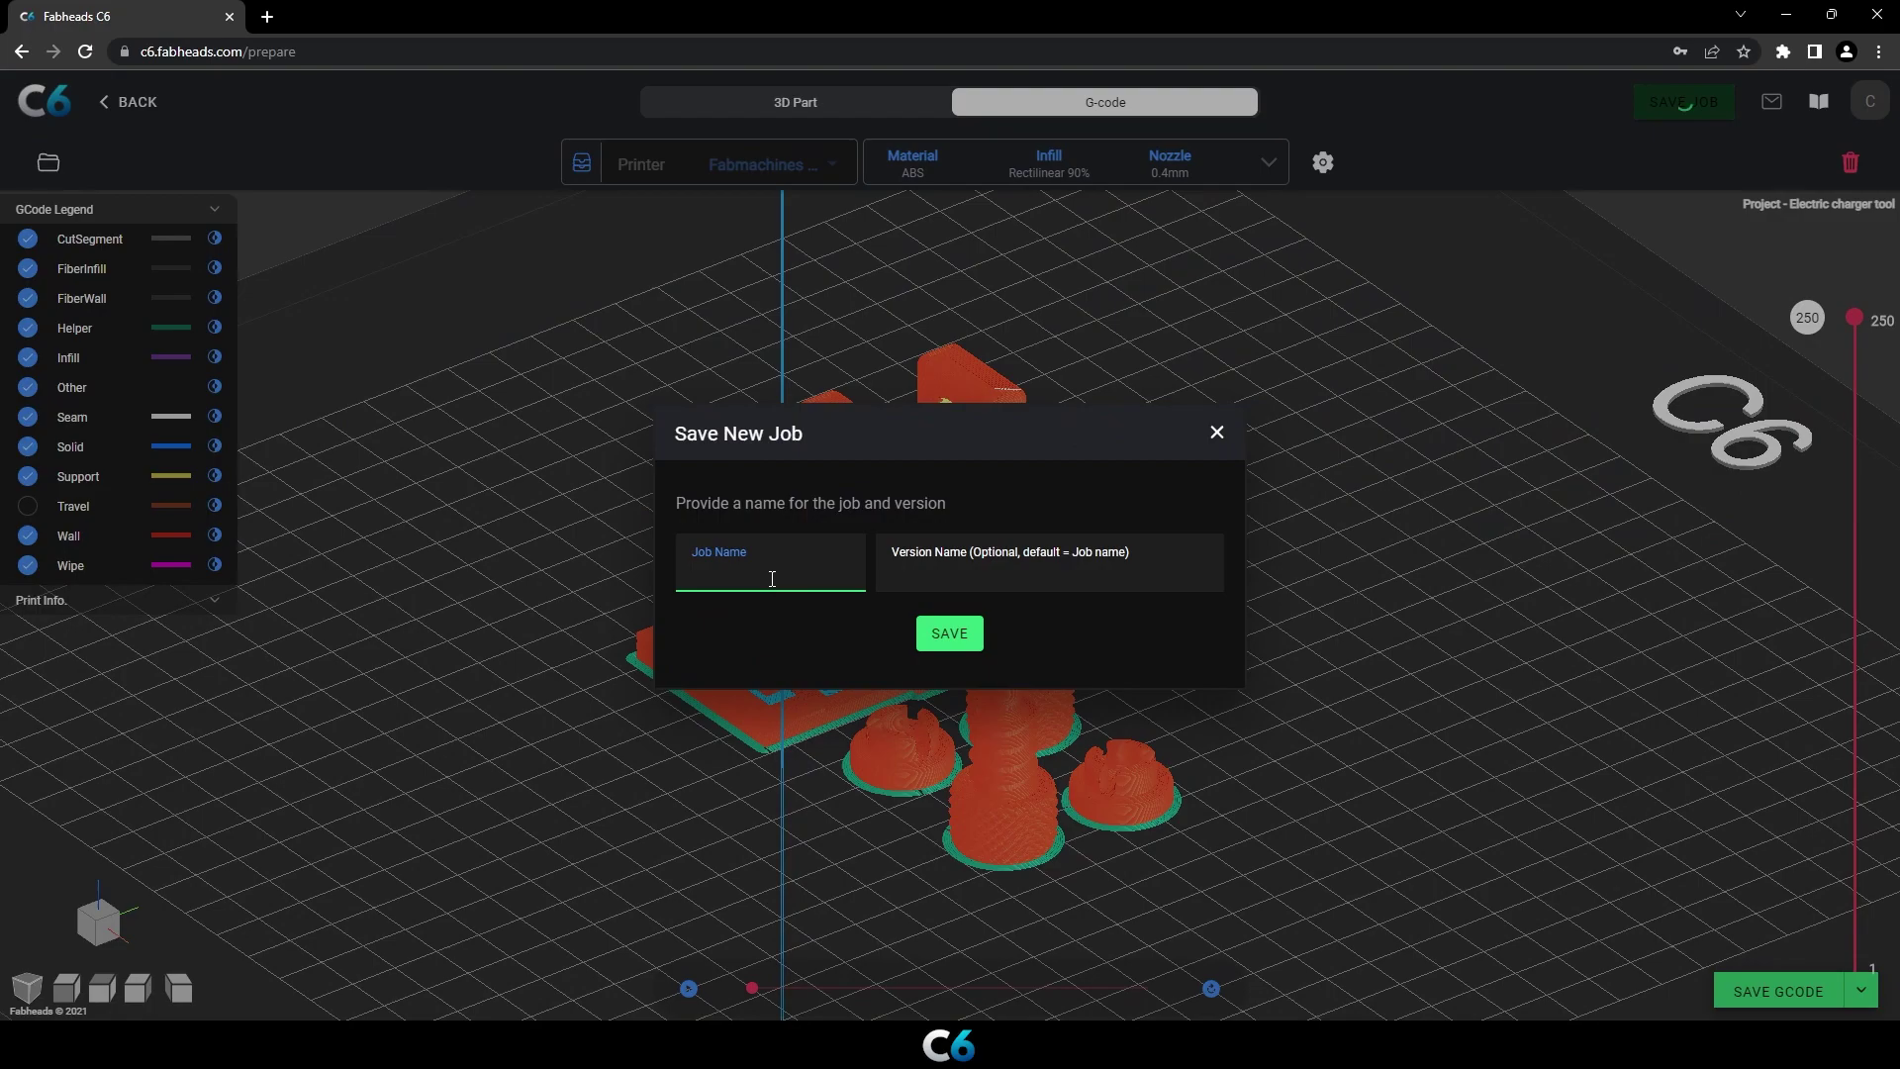
pyautogui.write('Electric Charger Tool')
pyautogui.click(1025, 581)
pyautogui.write('Version 1')
pyautogui.click(975, 643)
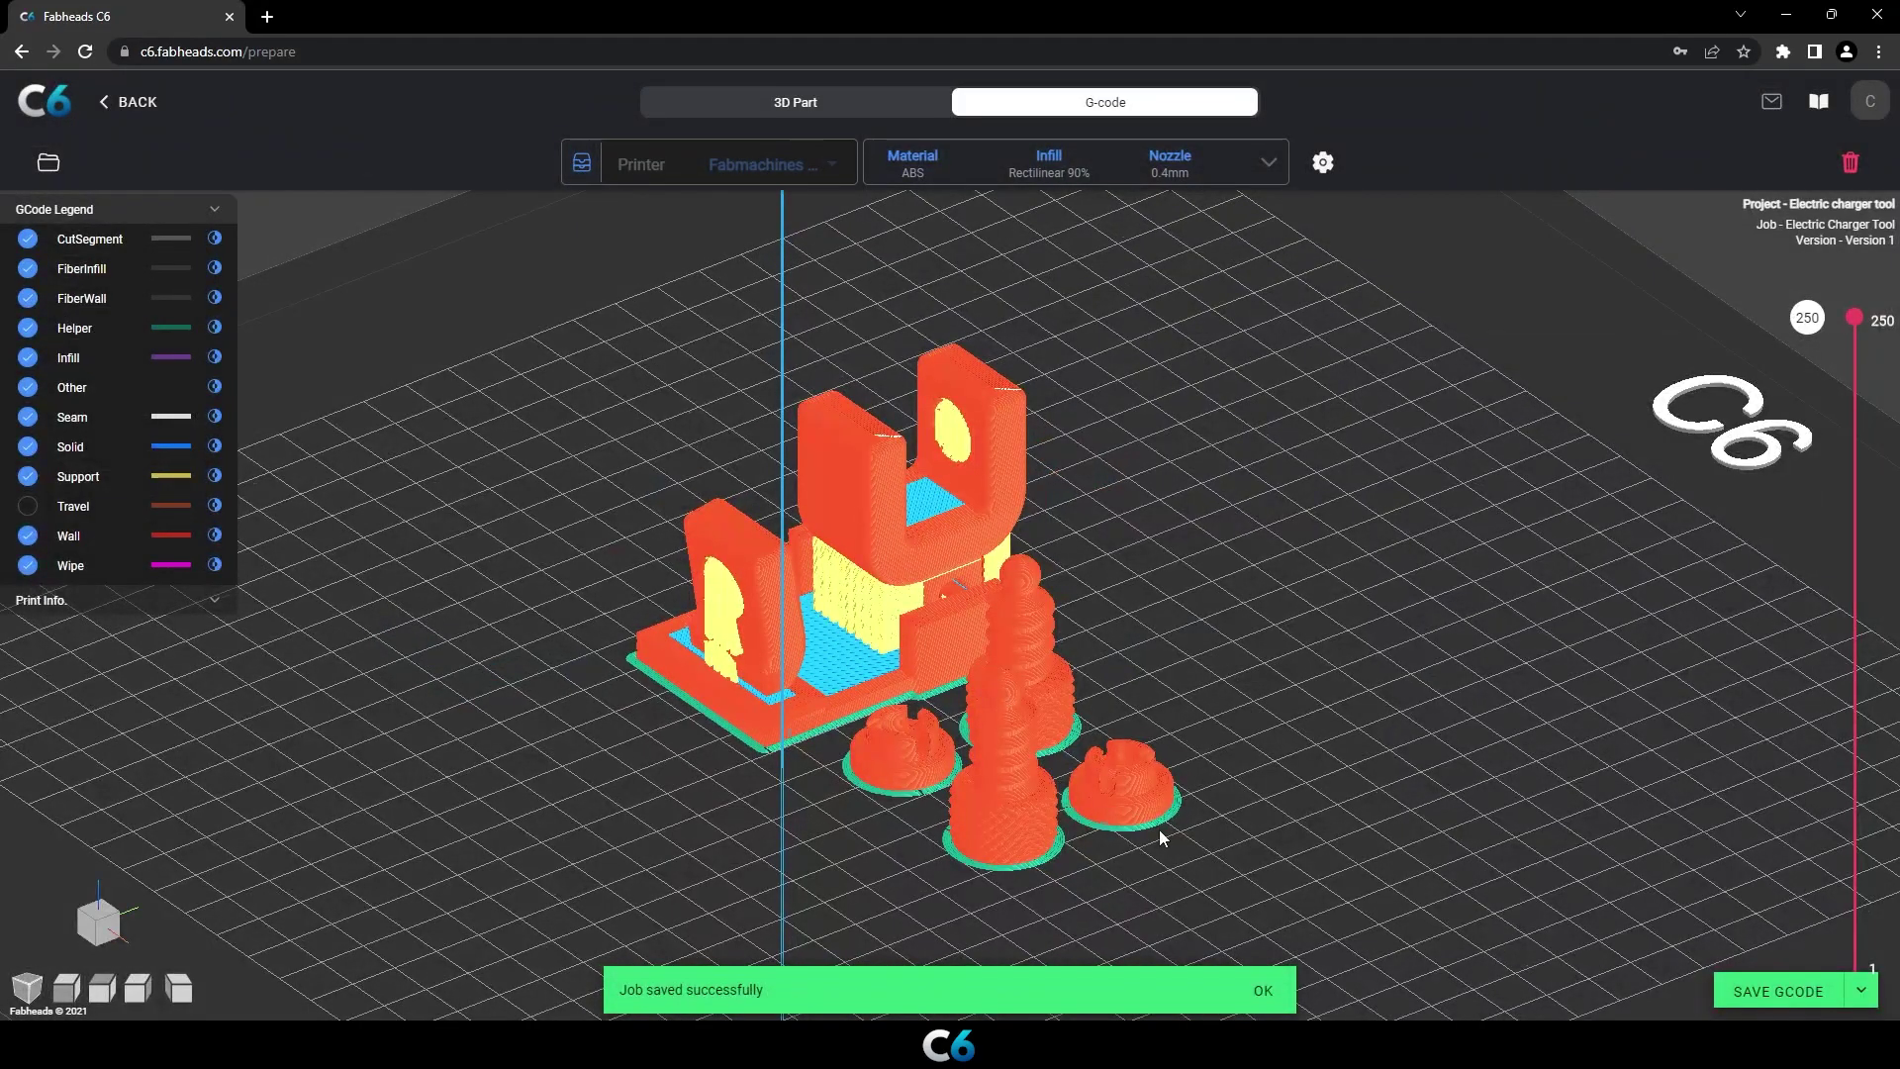
pyautogui.click(1262, 991)
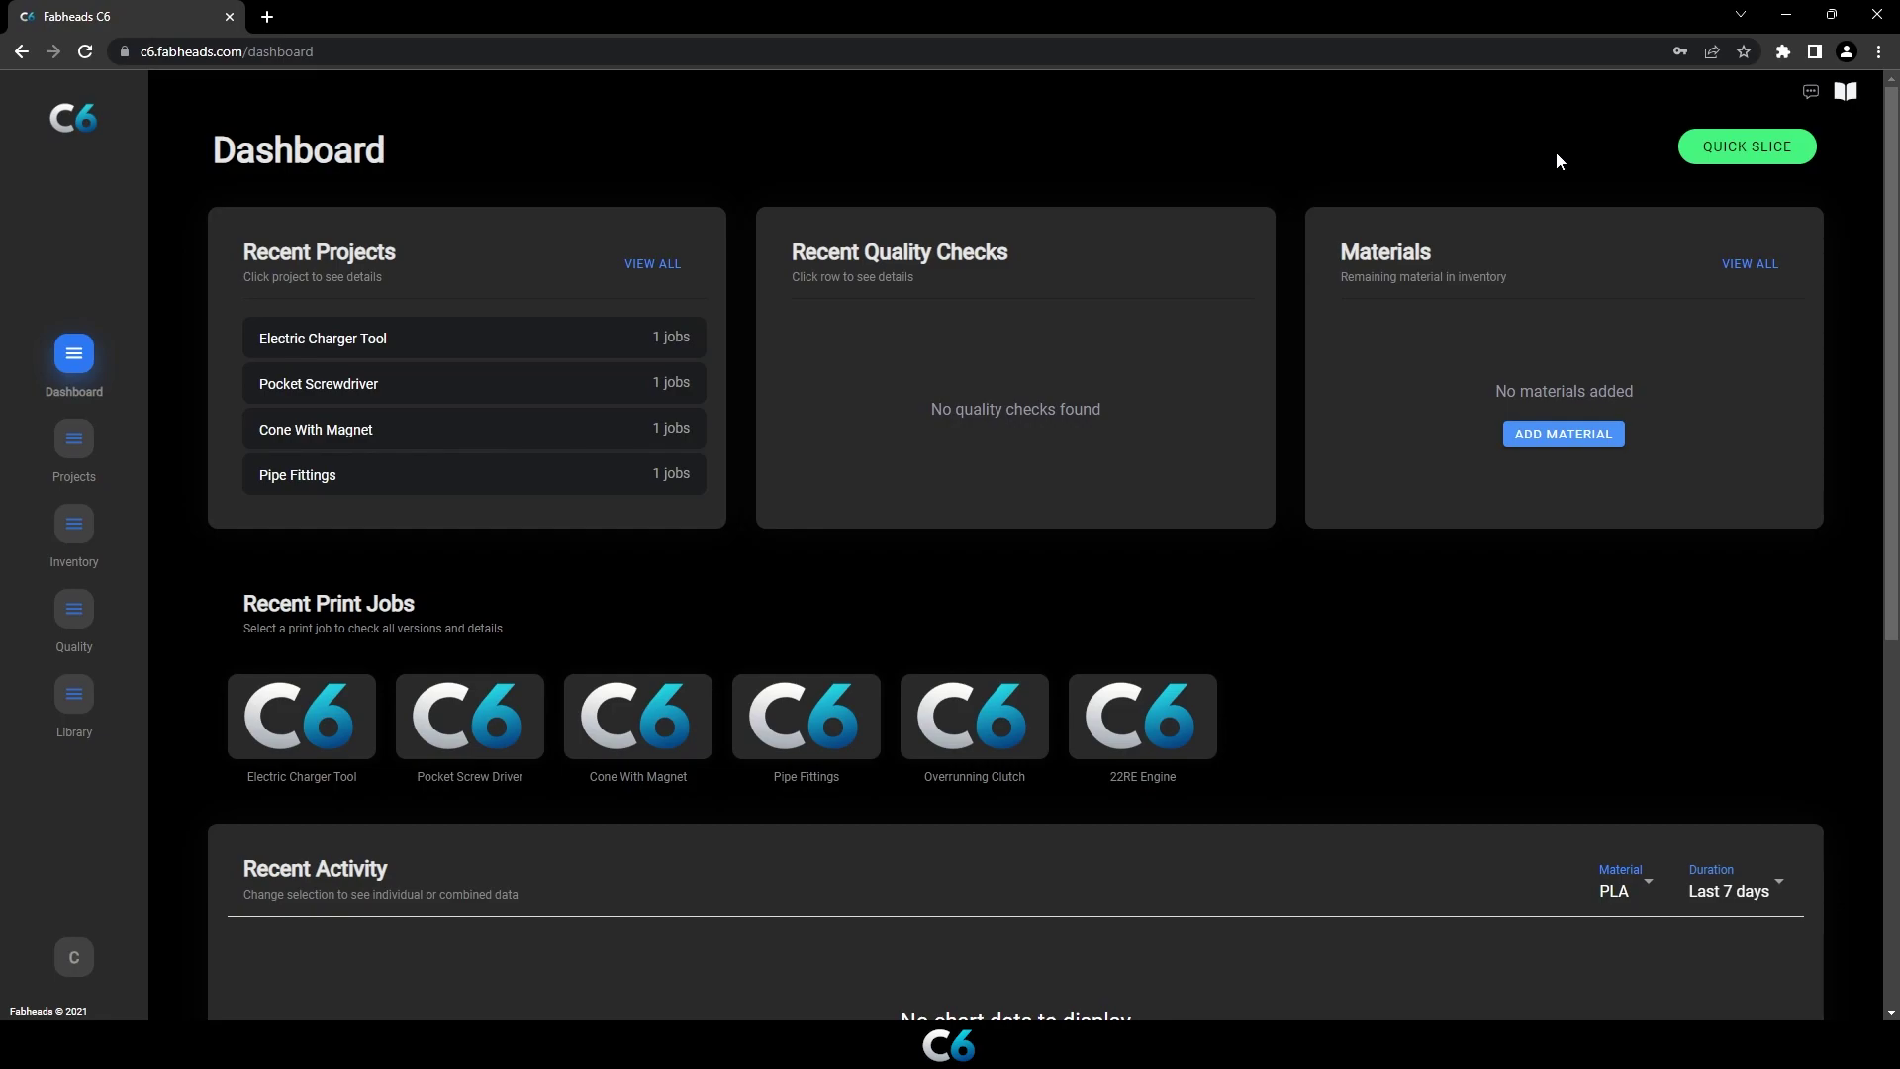
# Start a quick slice from the dashboard and load all the model files in the folder.
pyautogui.click(1748, 149)
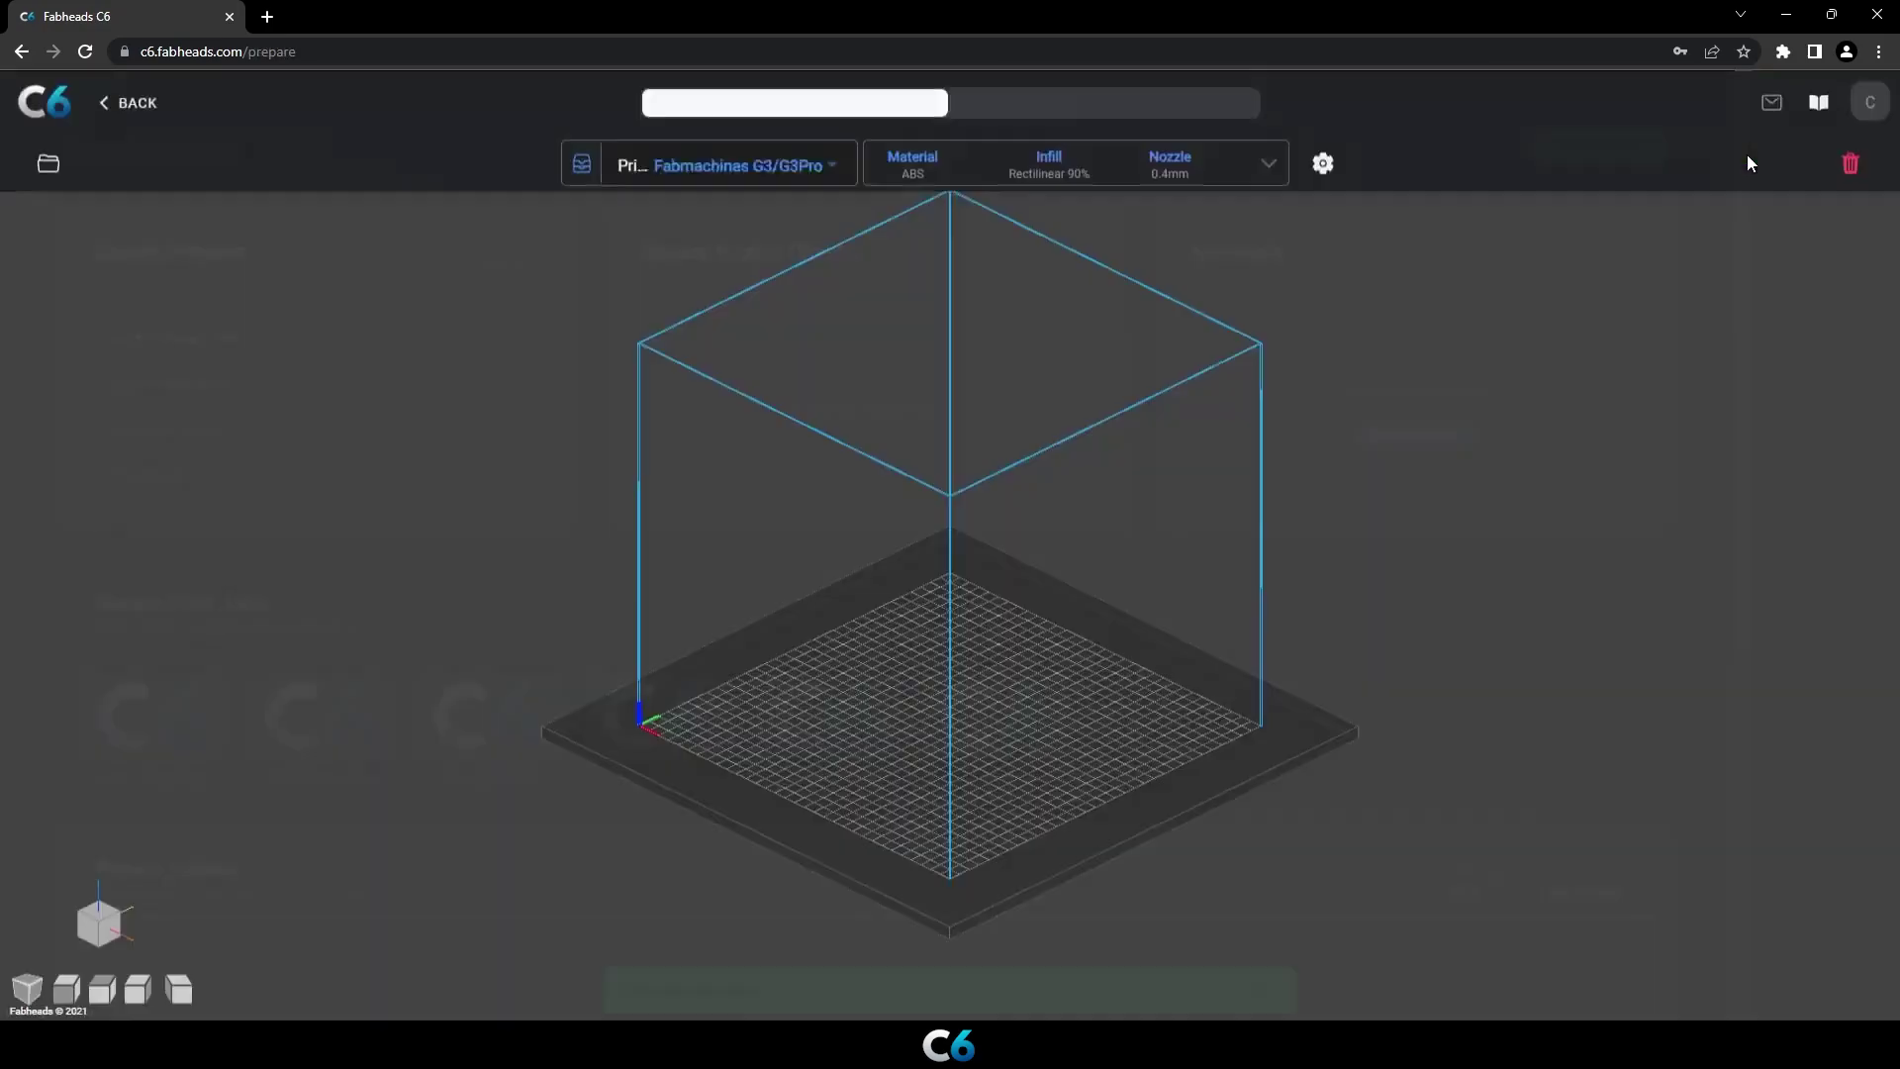
pyautogui.click(49, 164)
pyautogui.click(456, 460)
pyautogui.hotkey('ctrl', 'a')
pyautogui.click(1732, 989)
# Slice the loaded quick-slice parts.
pyautogui.scroll(10, 1167, 653)
pyautogui.moveTo(1167, 653); pyautogui.dragTo(1268, 772)
pyautogui.scroll(-5, 1267, 772)
pyautogui.click(1801, 997)
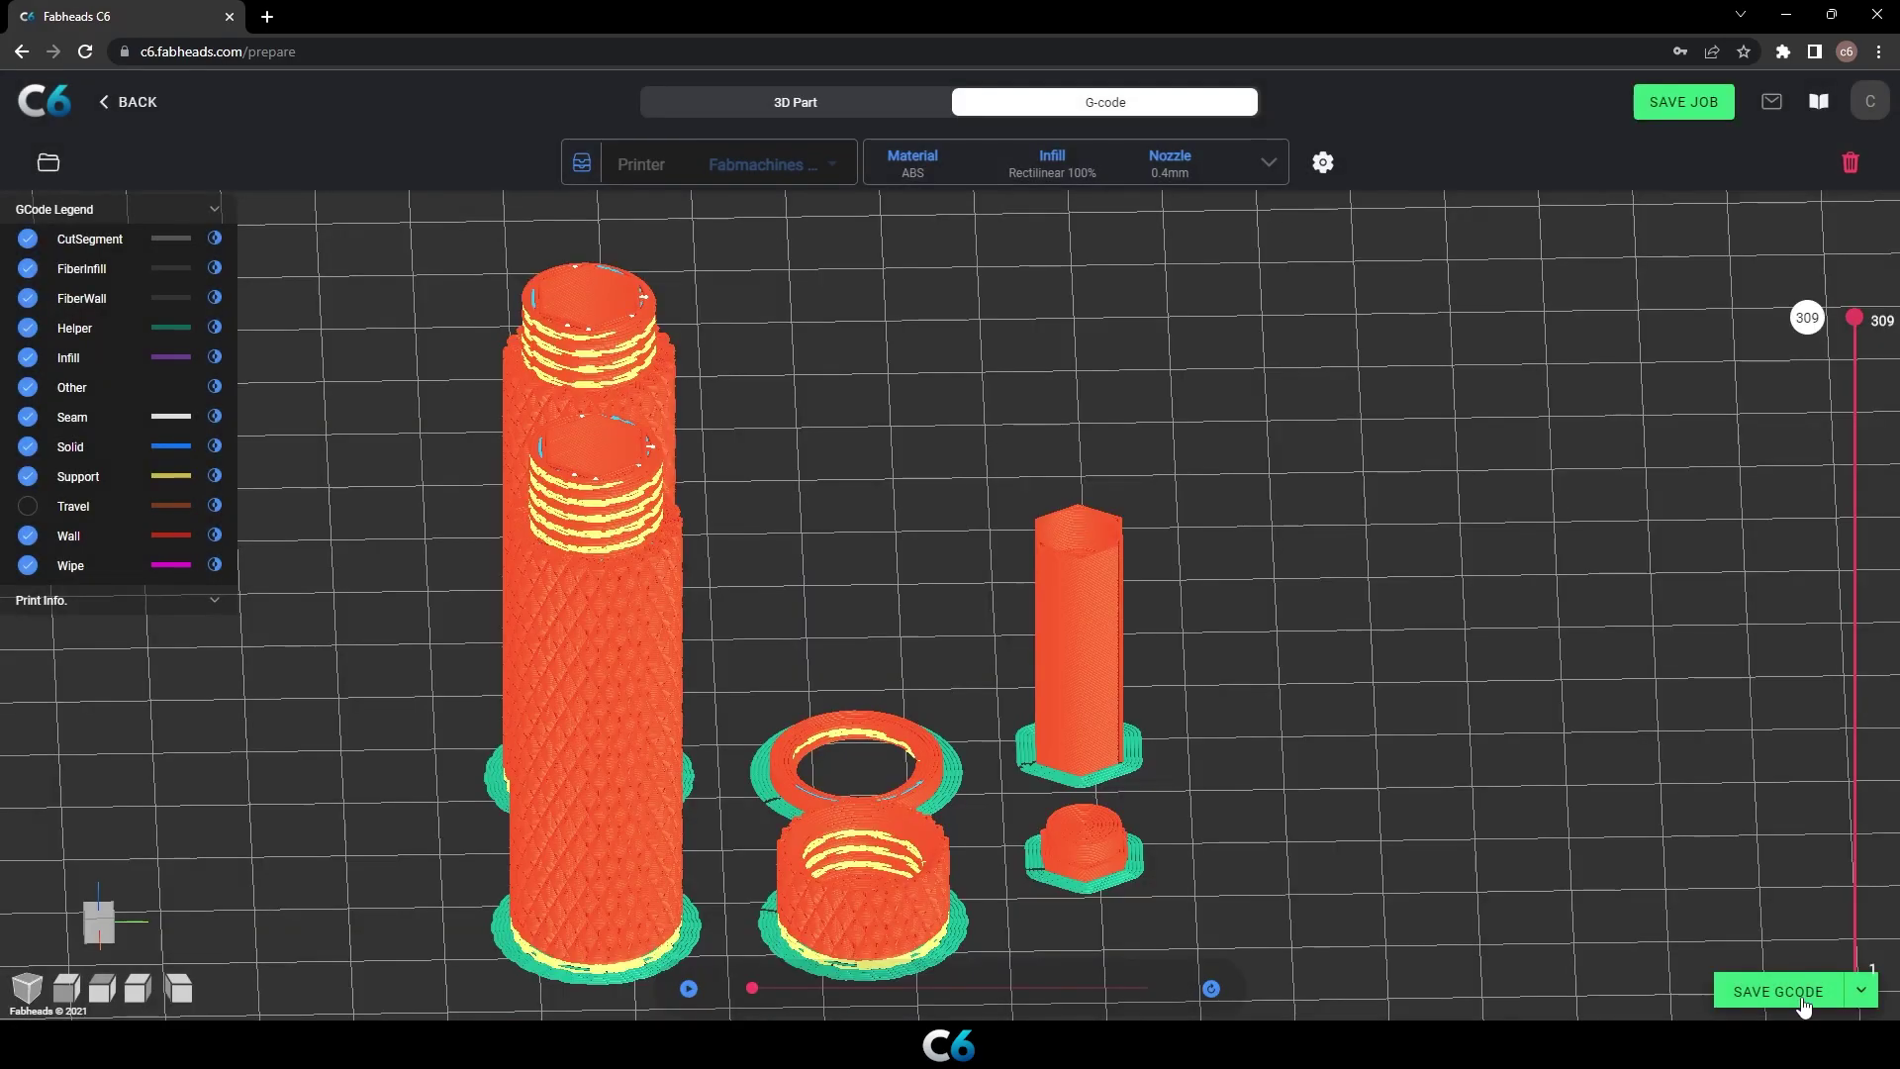
# Start saving the quick print with the job name "Tool Kit" and the version name "Version 1".
pyautogui.click(1778, 990)
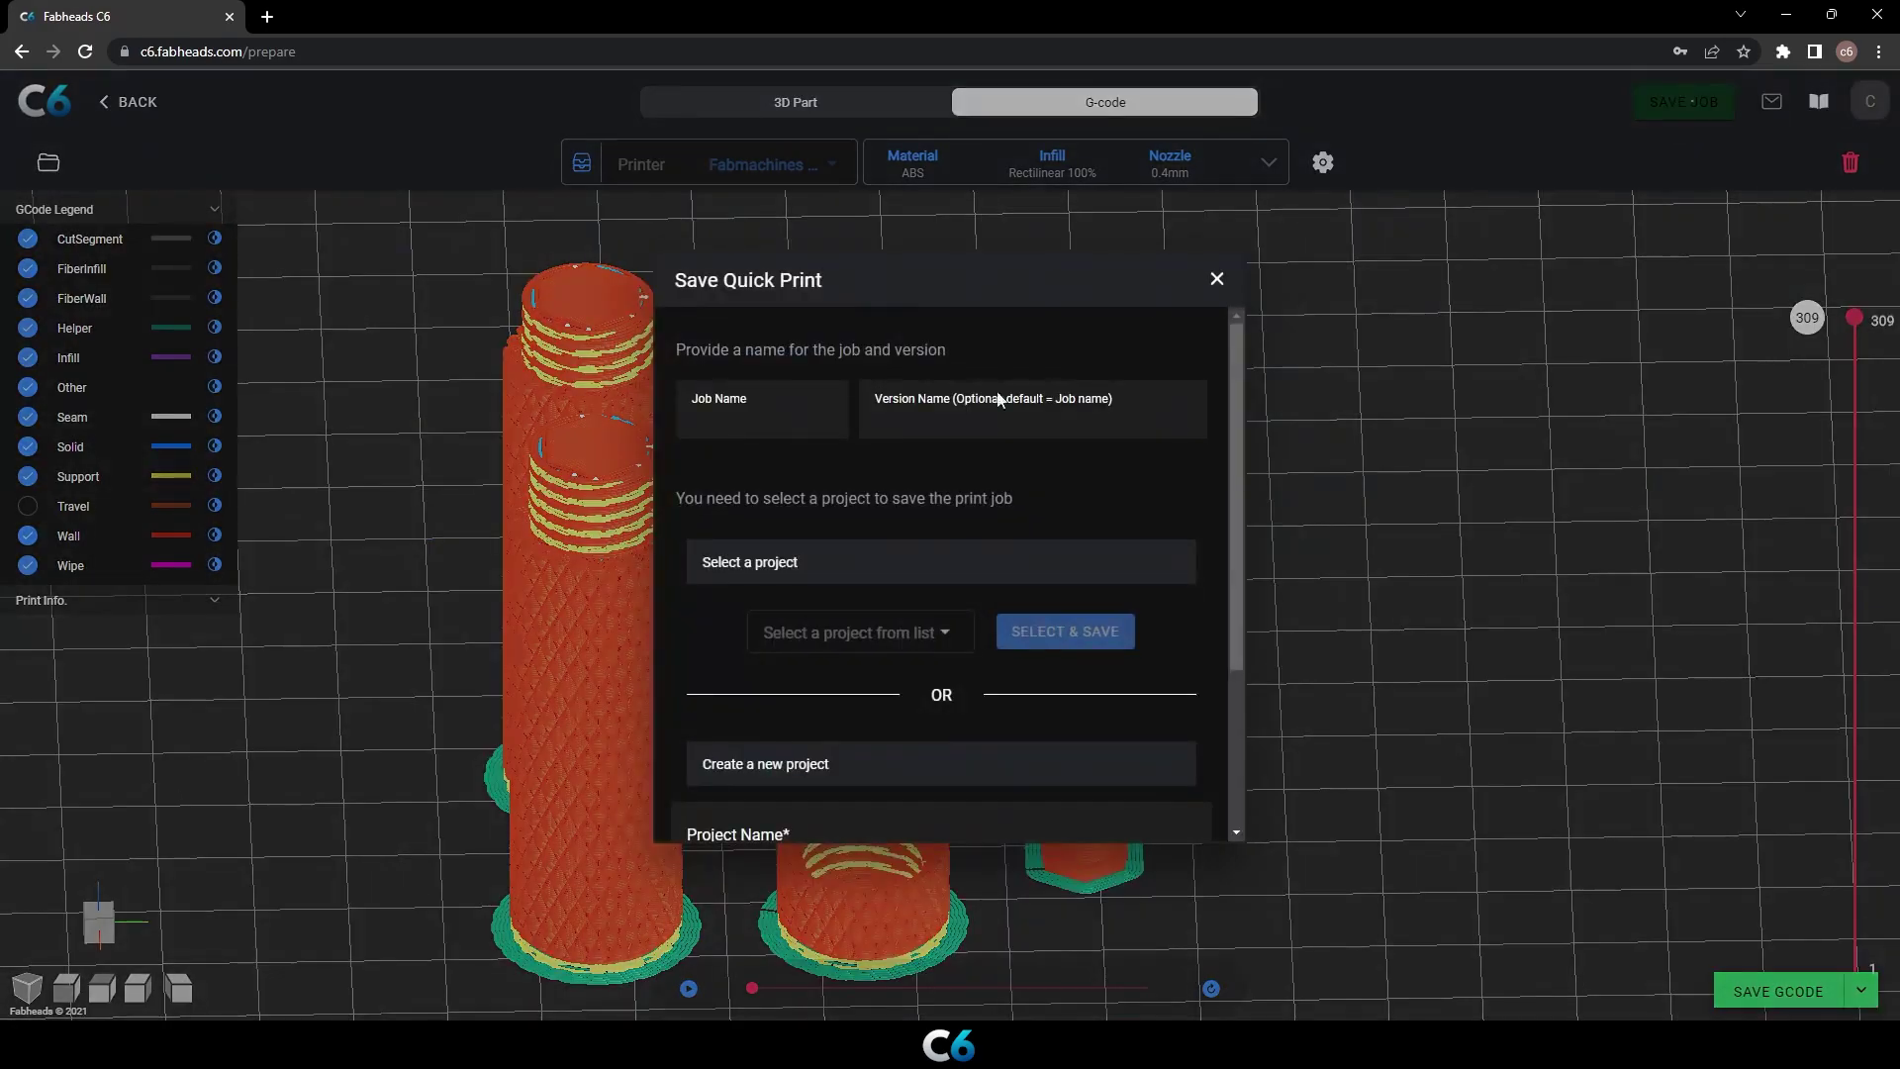
pyautogui.write('Tool Kit')
pyautogui.click(926, 418)
pyautogui.write('Version 1')
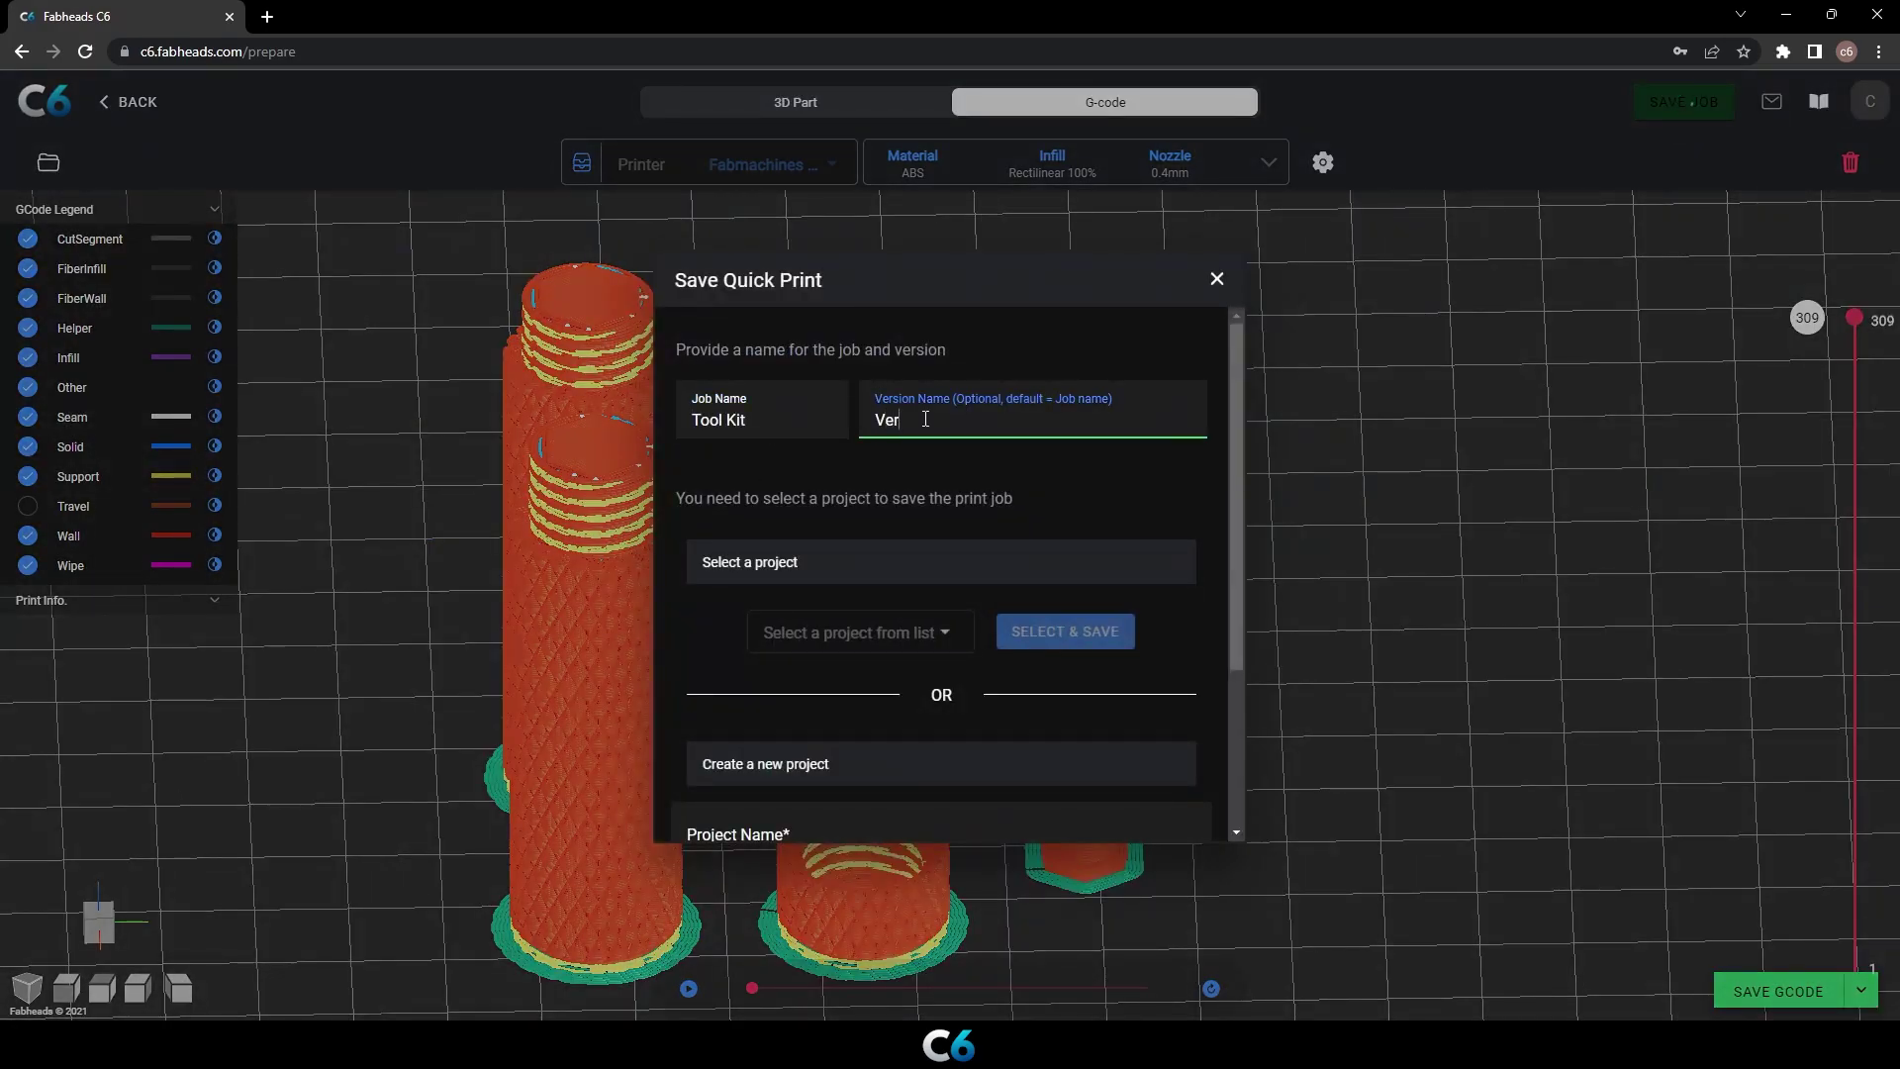
# Choose Electric charger tool as the existing project for the print job.
pyautogui.click(953, 634)
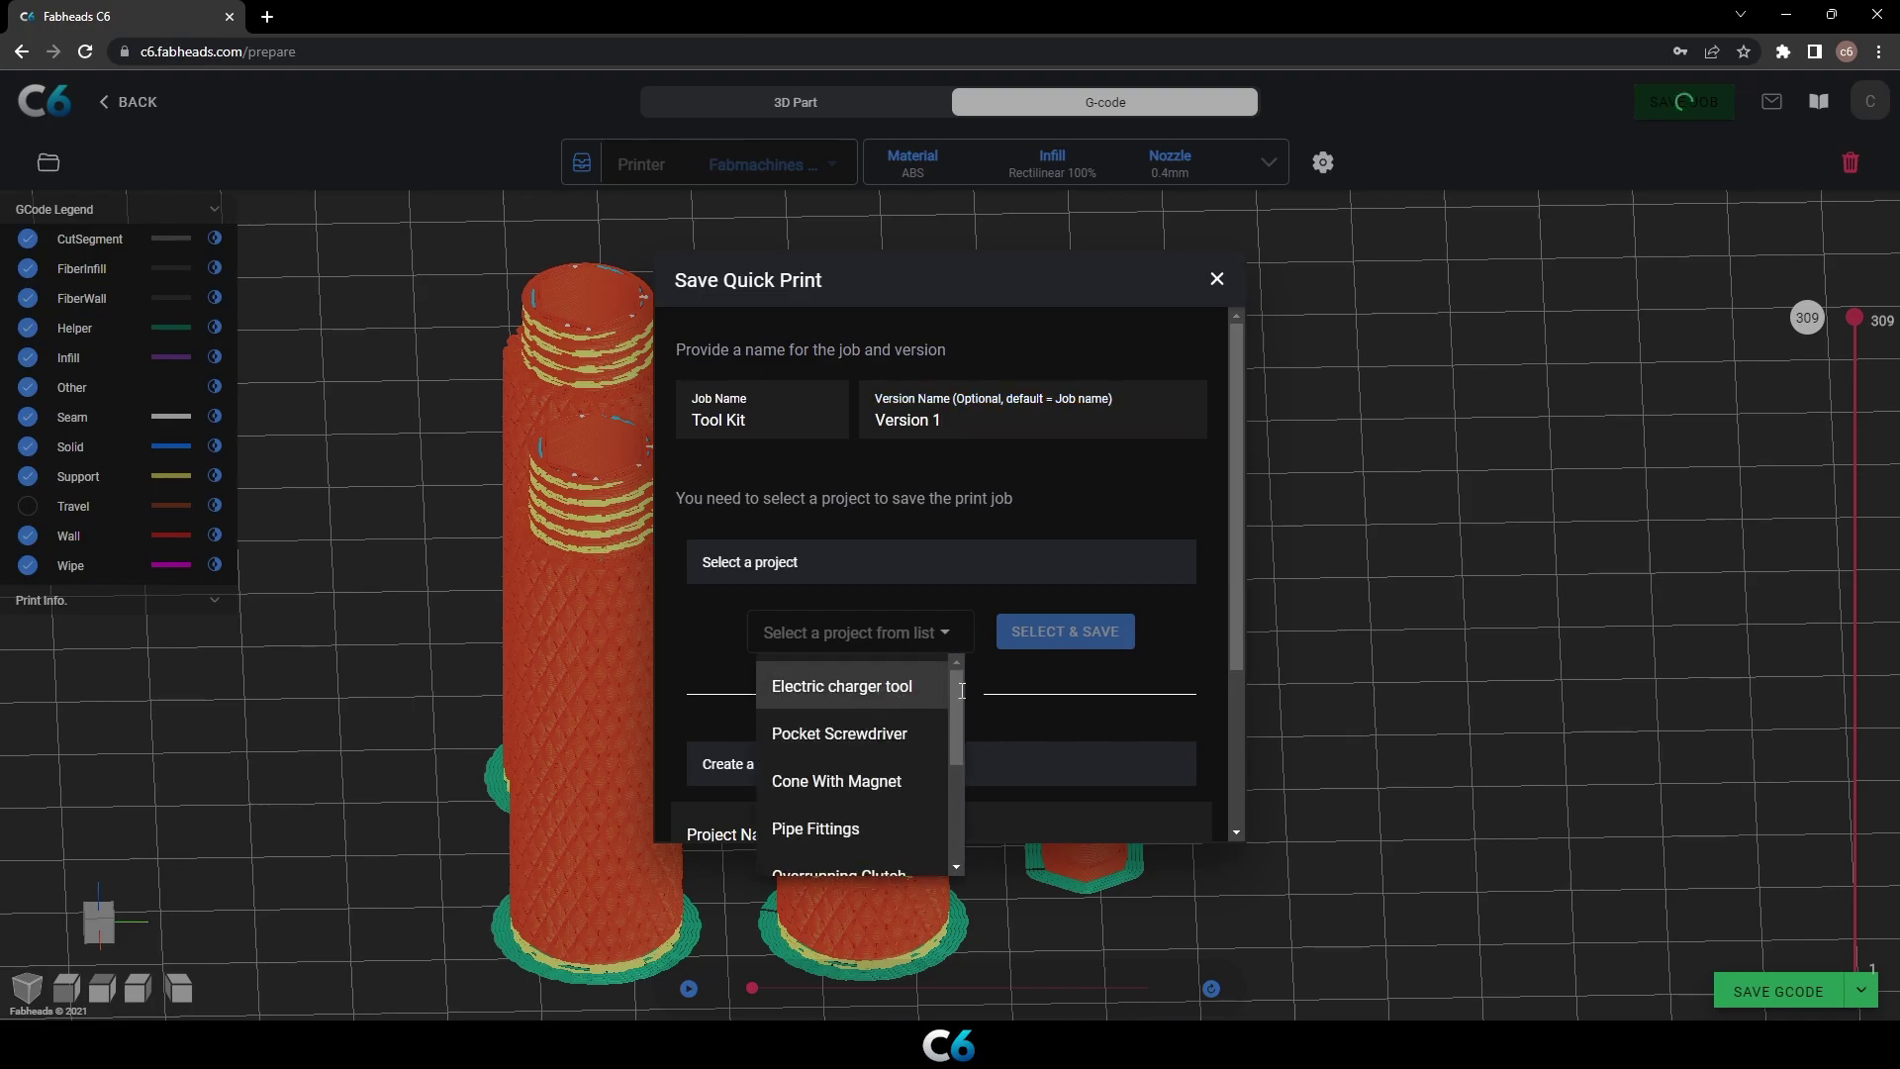
pyautogui.click(871, 686)
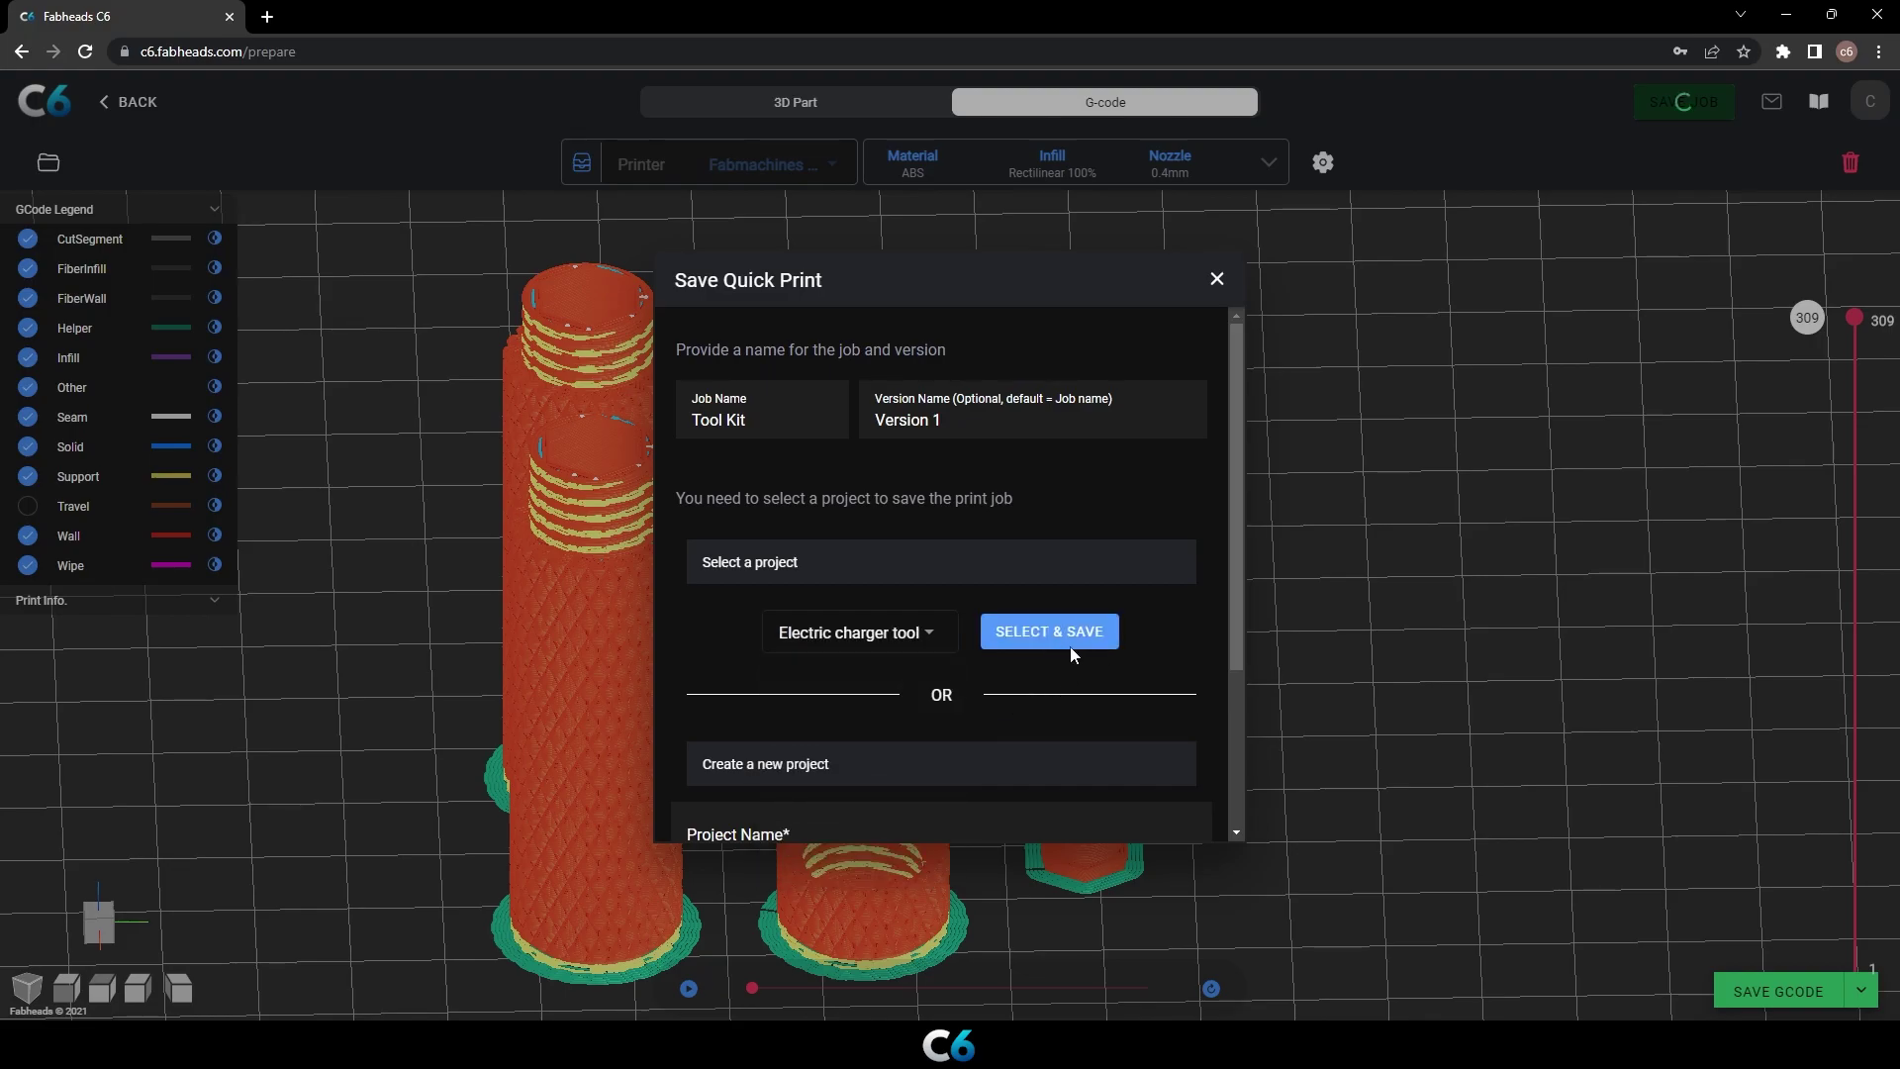
# Save the job in a new project named "Tool Kit" with the remark "Screw Driver Kit".
pyautogui.moveTo(1235, 597); pyautogui.dragTo(1232, 770)
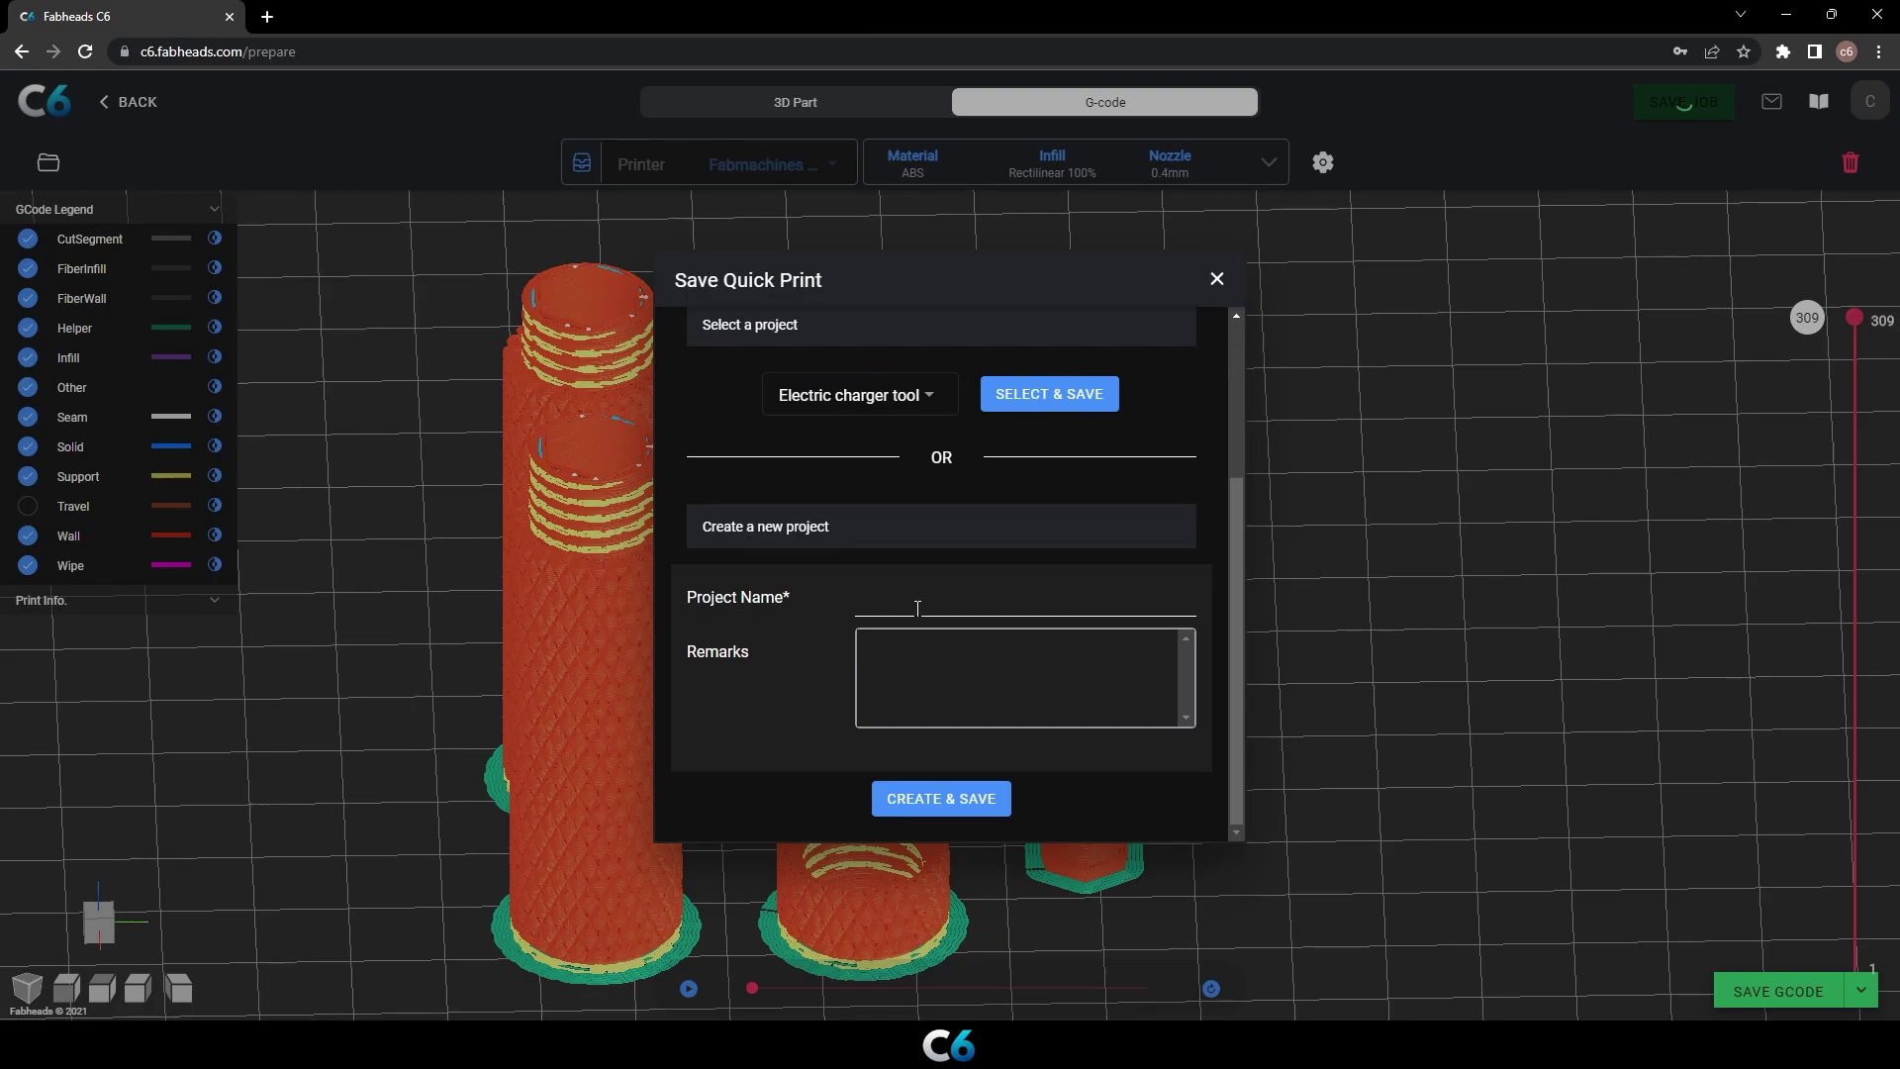
pyautogui.write('Tool')
pyautogui.write(' Kit')
pyautogui.write('Screw ')
pyautogui.write('Driver Ki')
pyautogui.write('t')
pyautogui.click(925, 803)
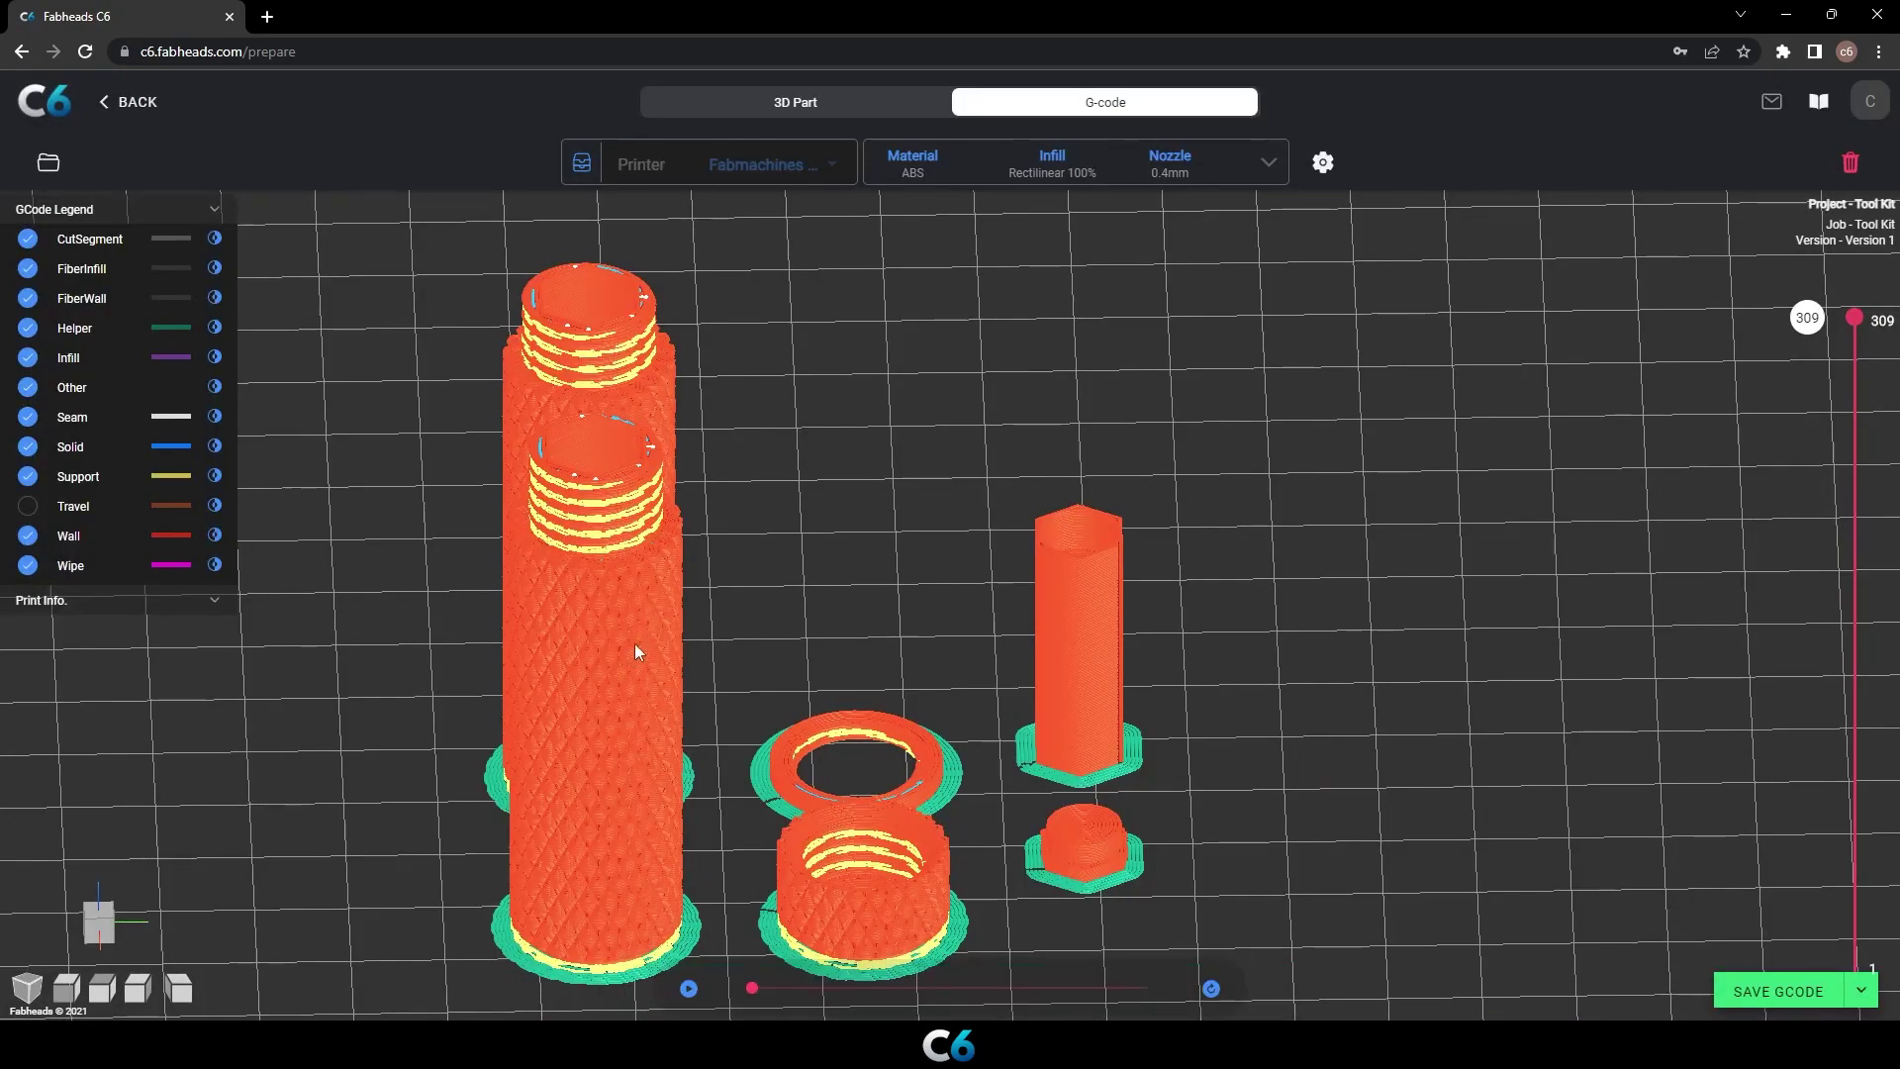
# Return to the project list and open the Tool Kit project to view its saved job.
pyautogui.click(129, 103)
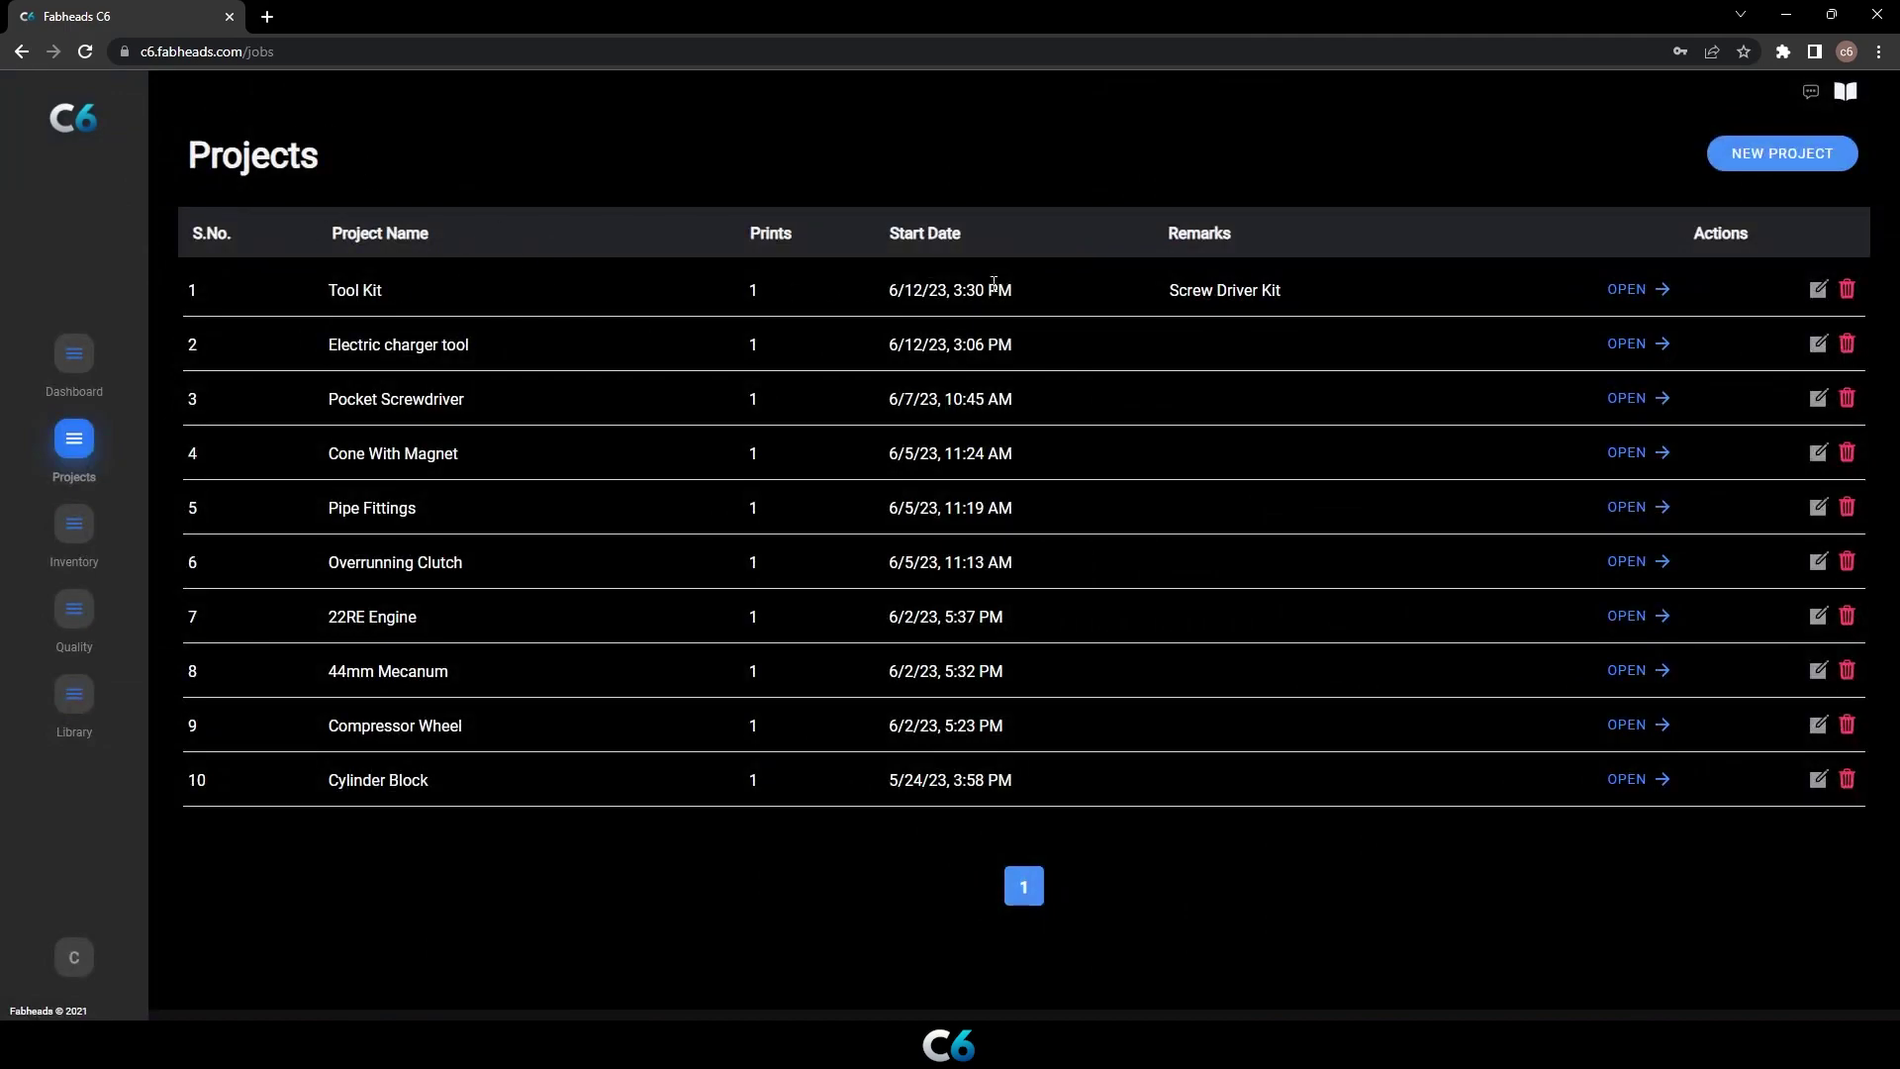
pyautogui.click(1668, 290)
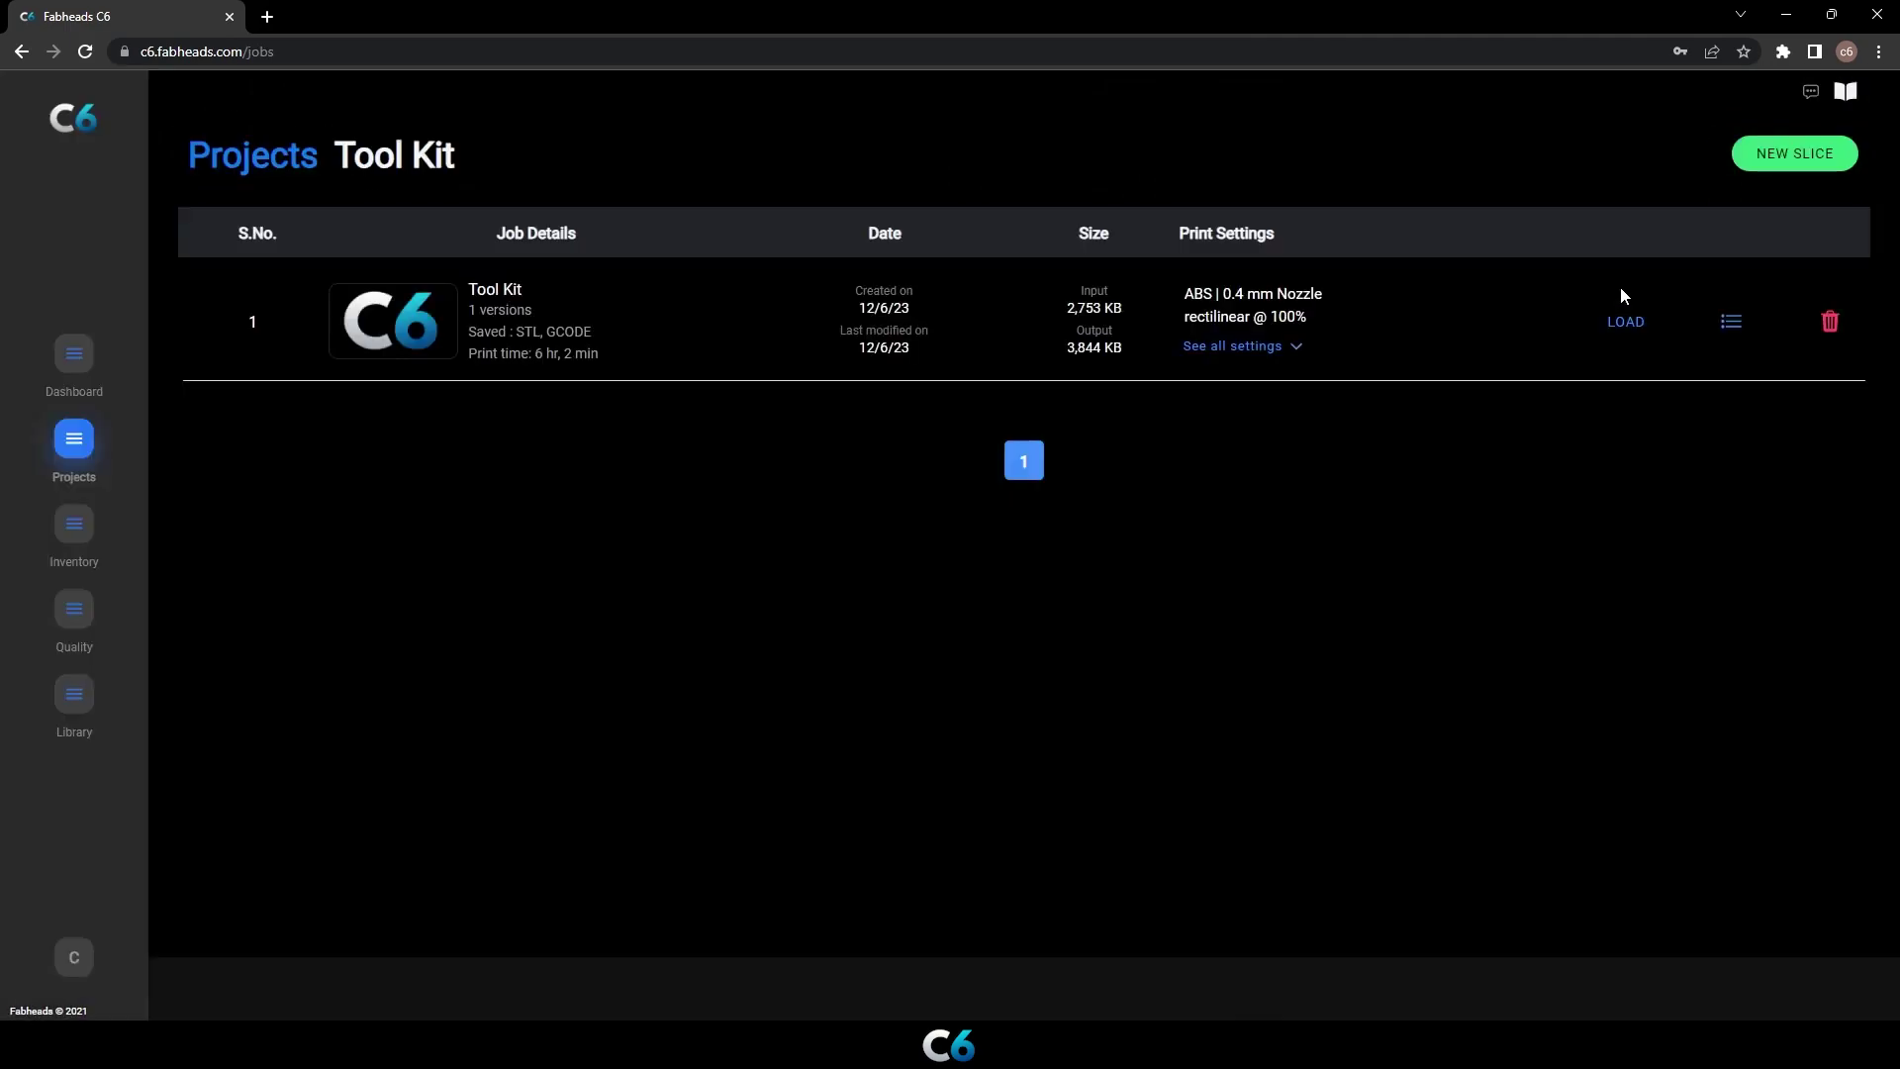
# View the Tool Kit job's details and load its Version 1 for editing.
pyautogui.click(1732, 324)
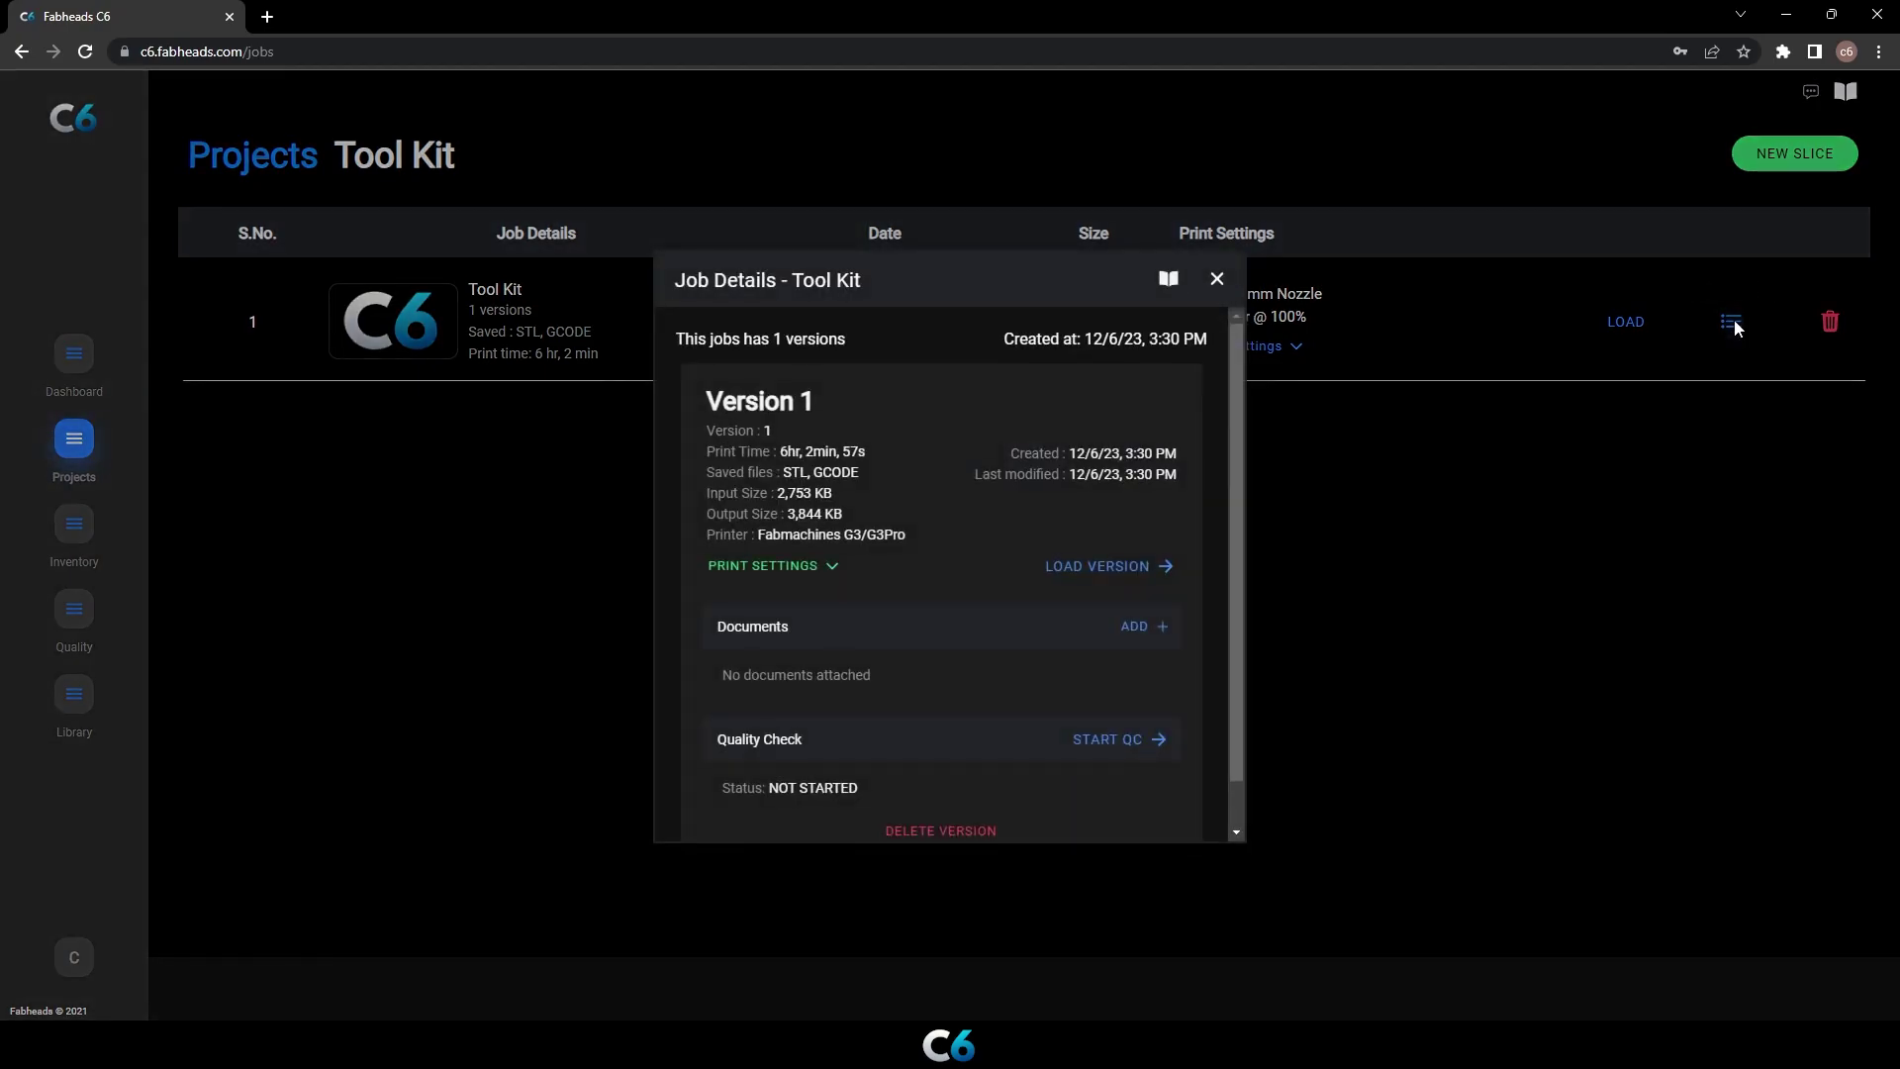
pyautogui.moveTo(1237, 371)
pyautogui.mouseDown()
pyautogui.moveTo(1233, 420)
pyautogui.moveTo(1240, 354)
pyautogui.mouseUp()
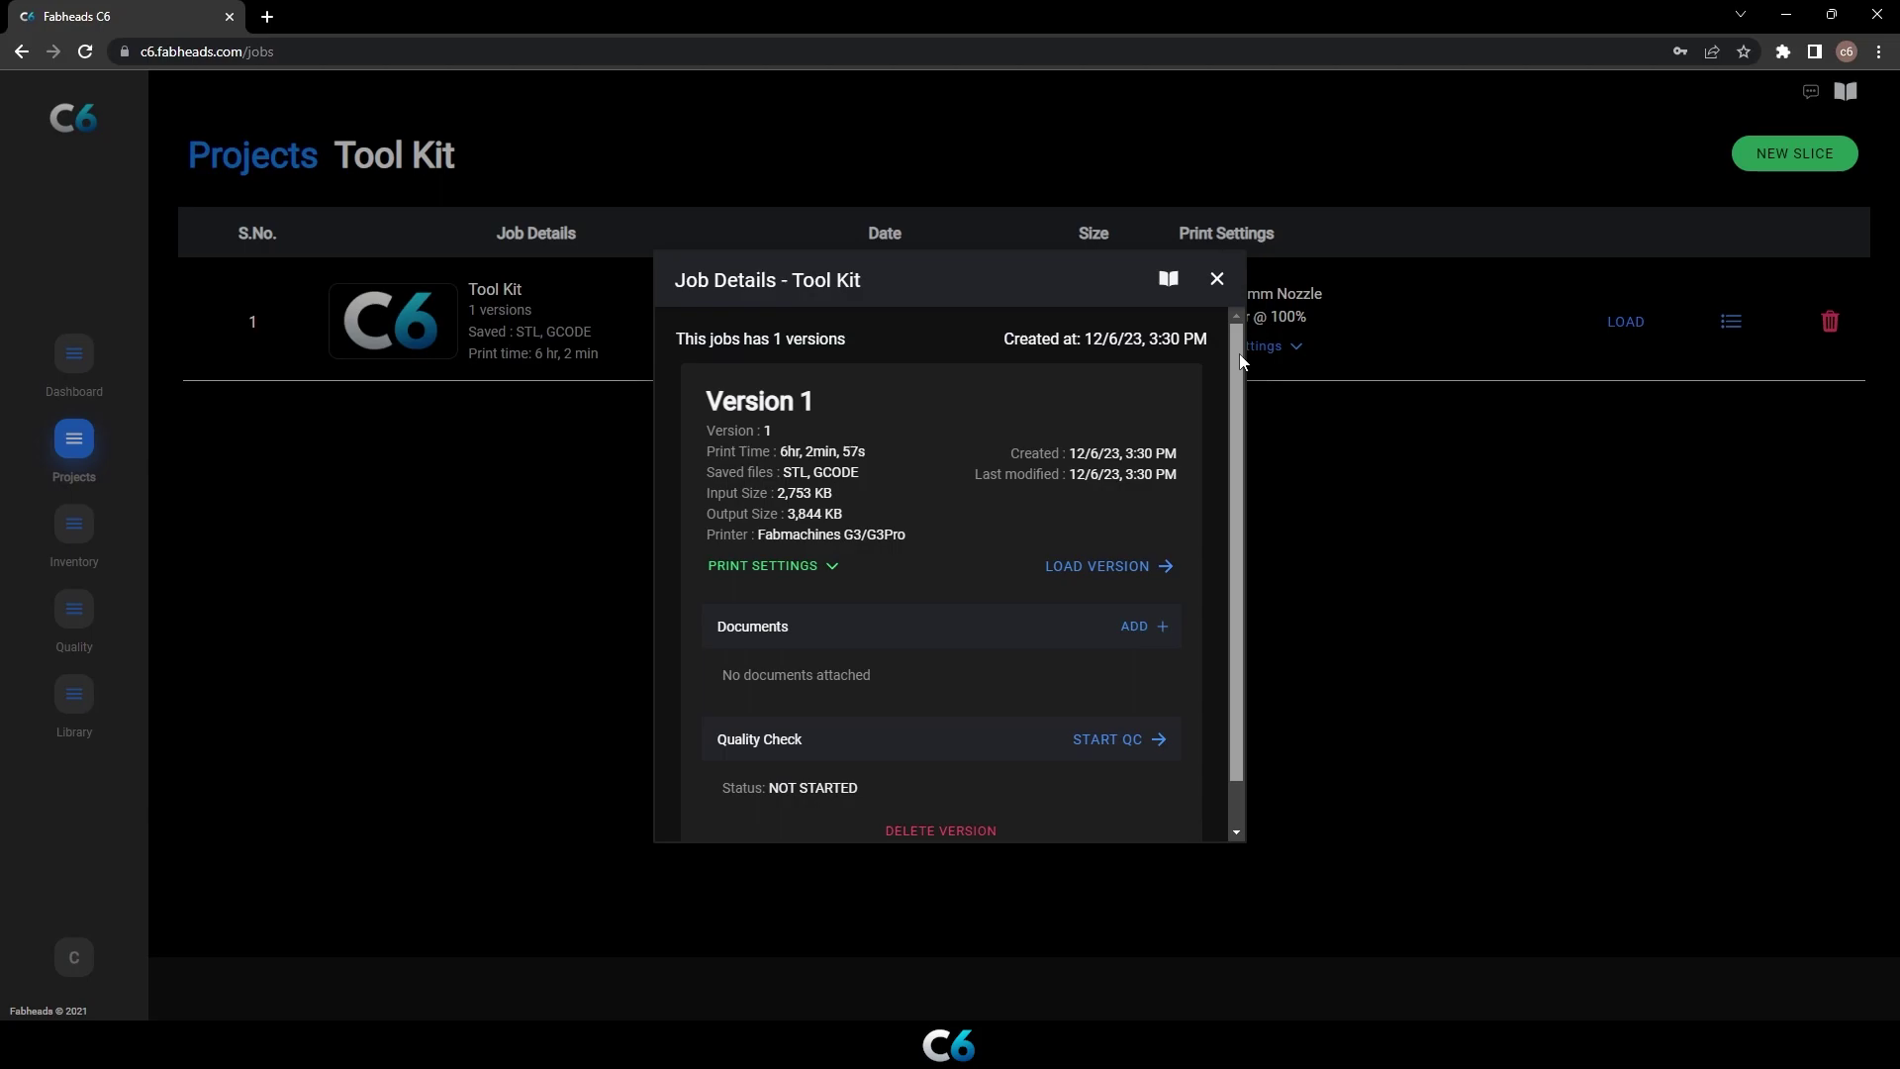
pyautogui.click(1106, 567)
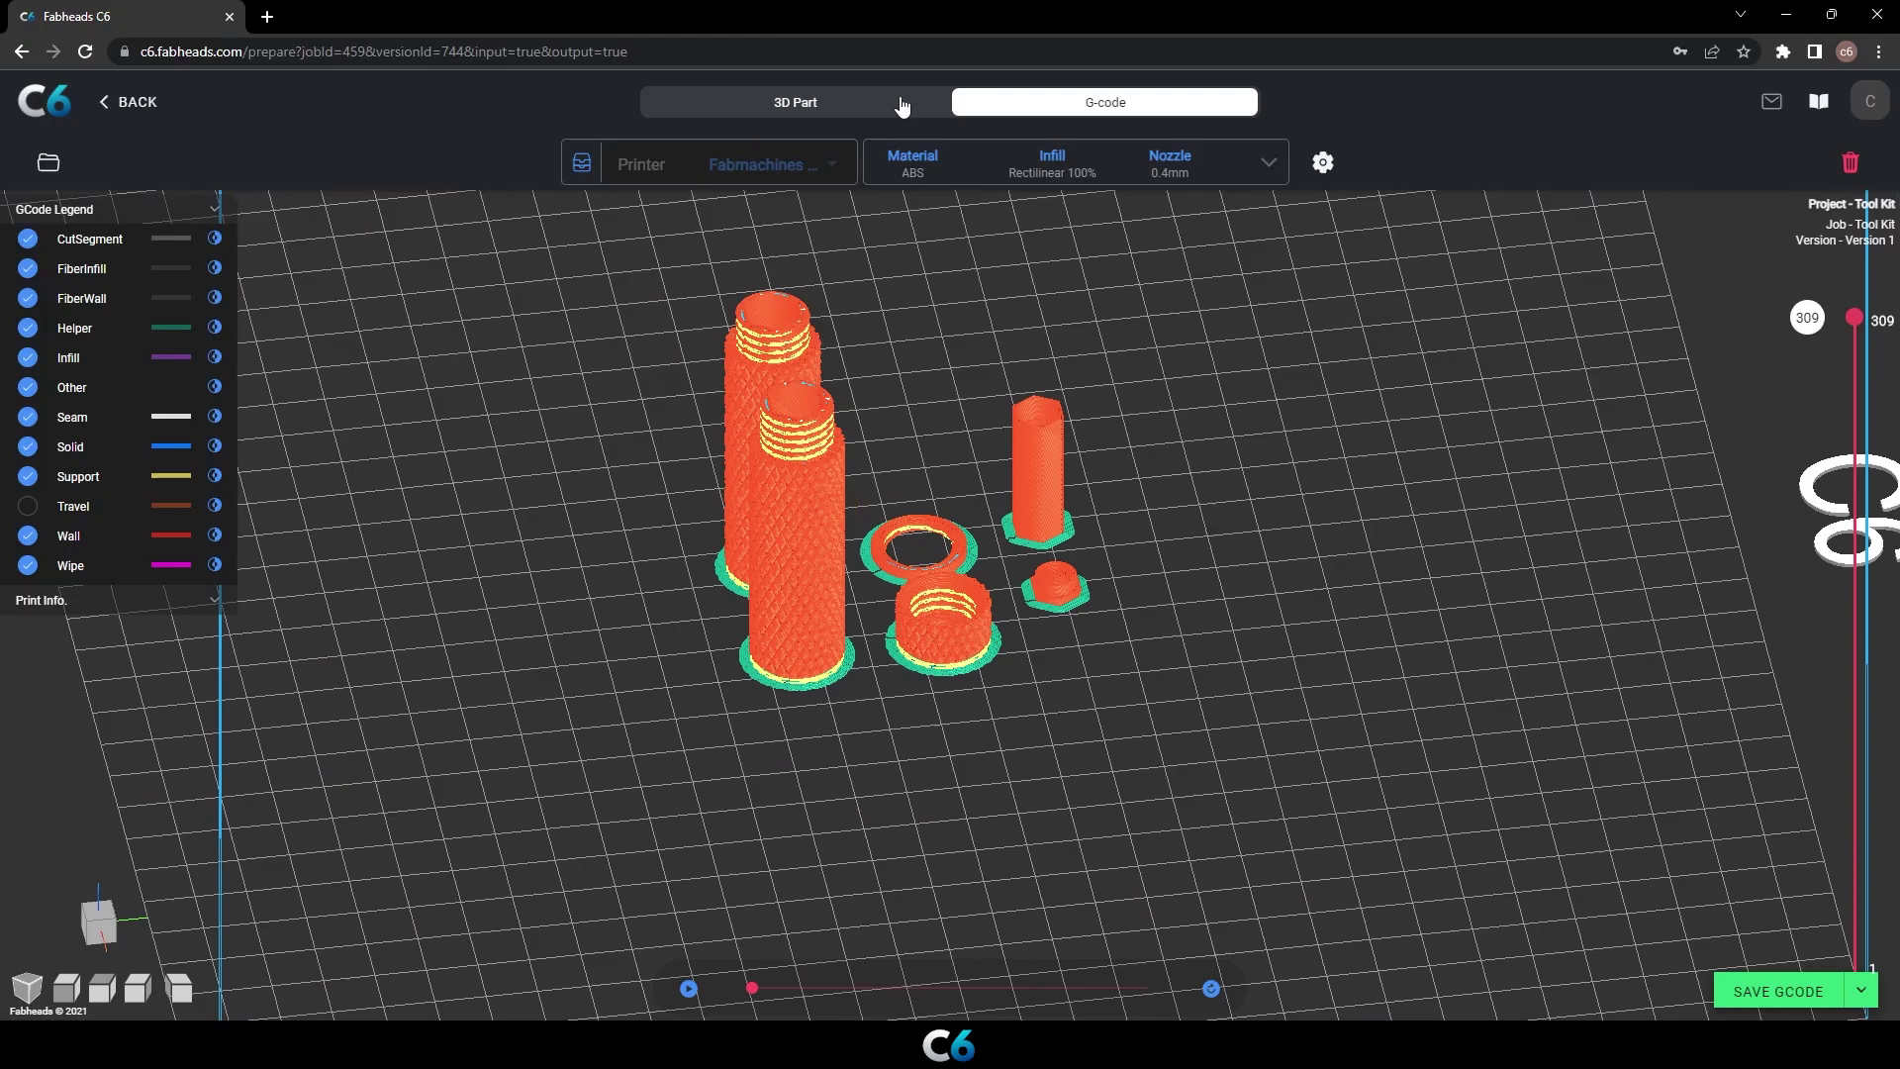
# In the 3D part view, scale the selected front screwdriver case body to 1.2 in X, Y and Z.
pyautogui.click(889, 103)
pyautogui.click(1128, 665)
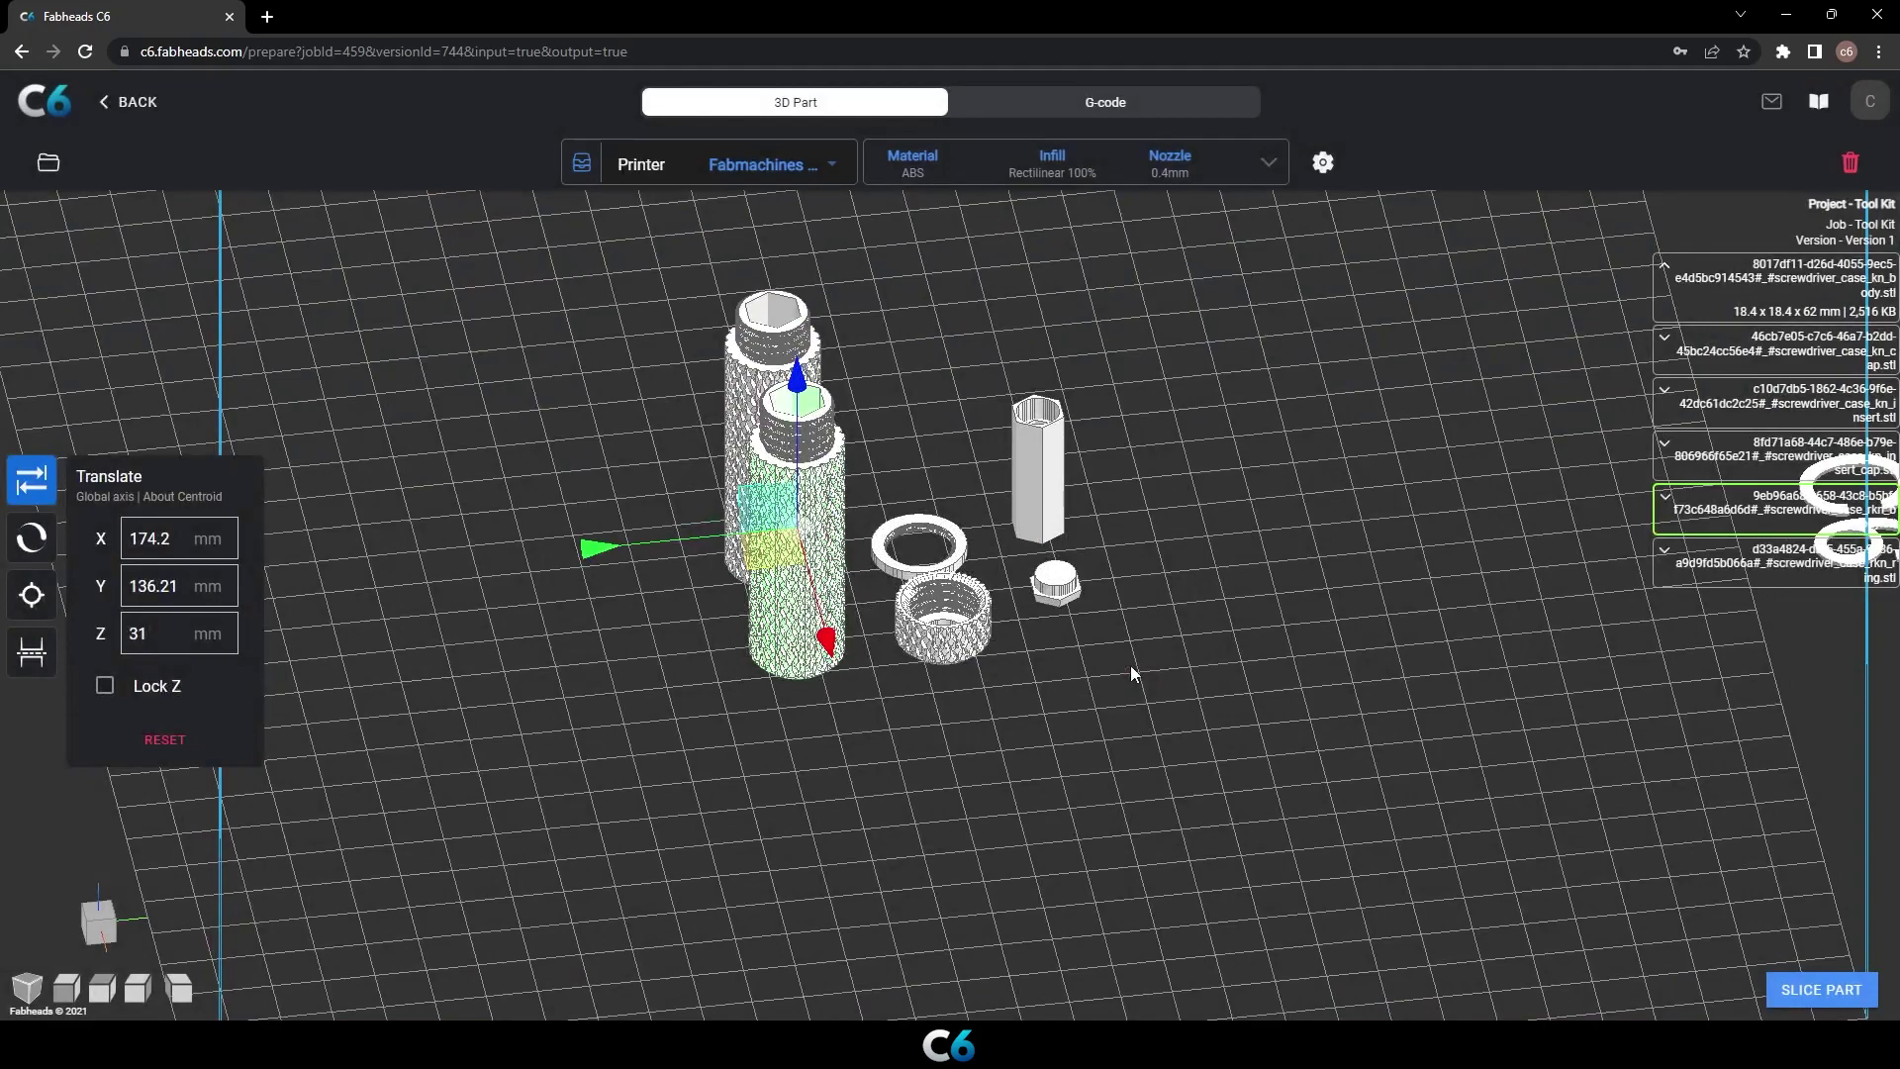
pyautogui.click(30, 599)
pyautogui.click(33, 539)
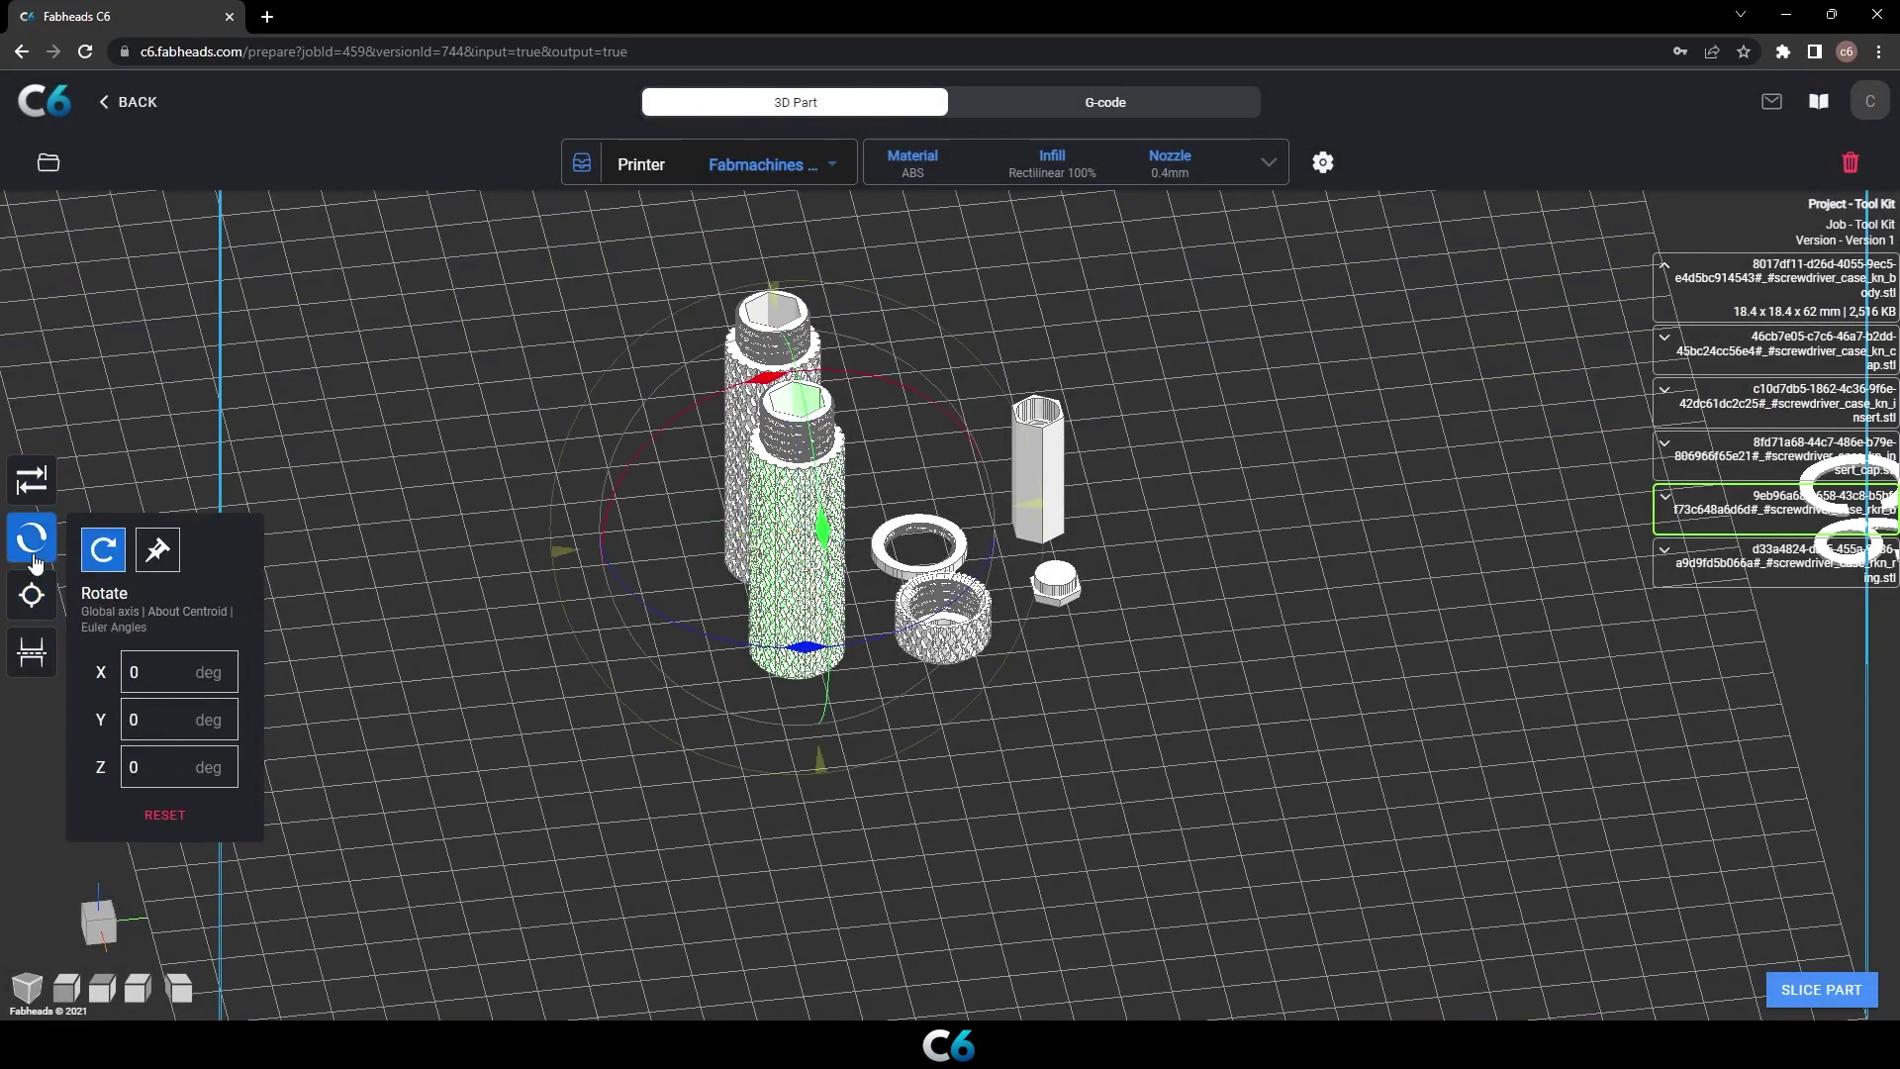
pyautogui.click(30, 595)
pyautogui.write('.2.2')
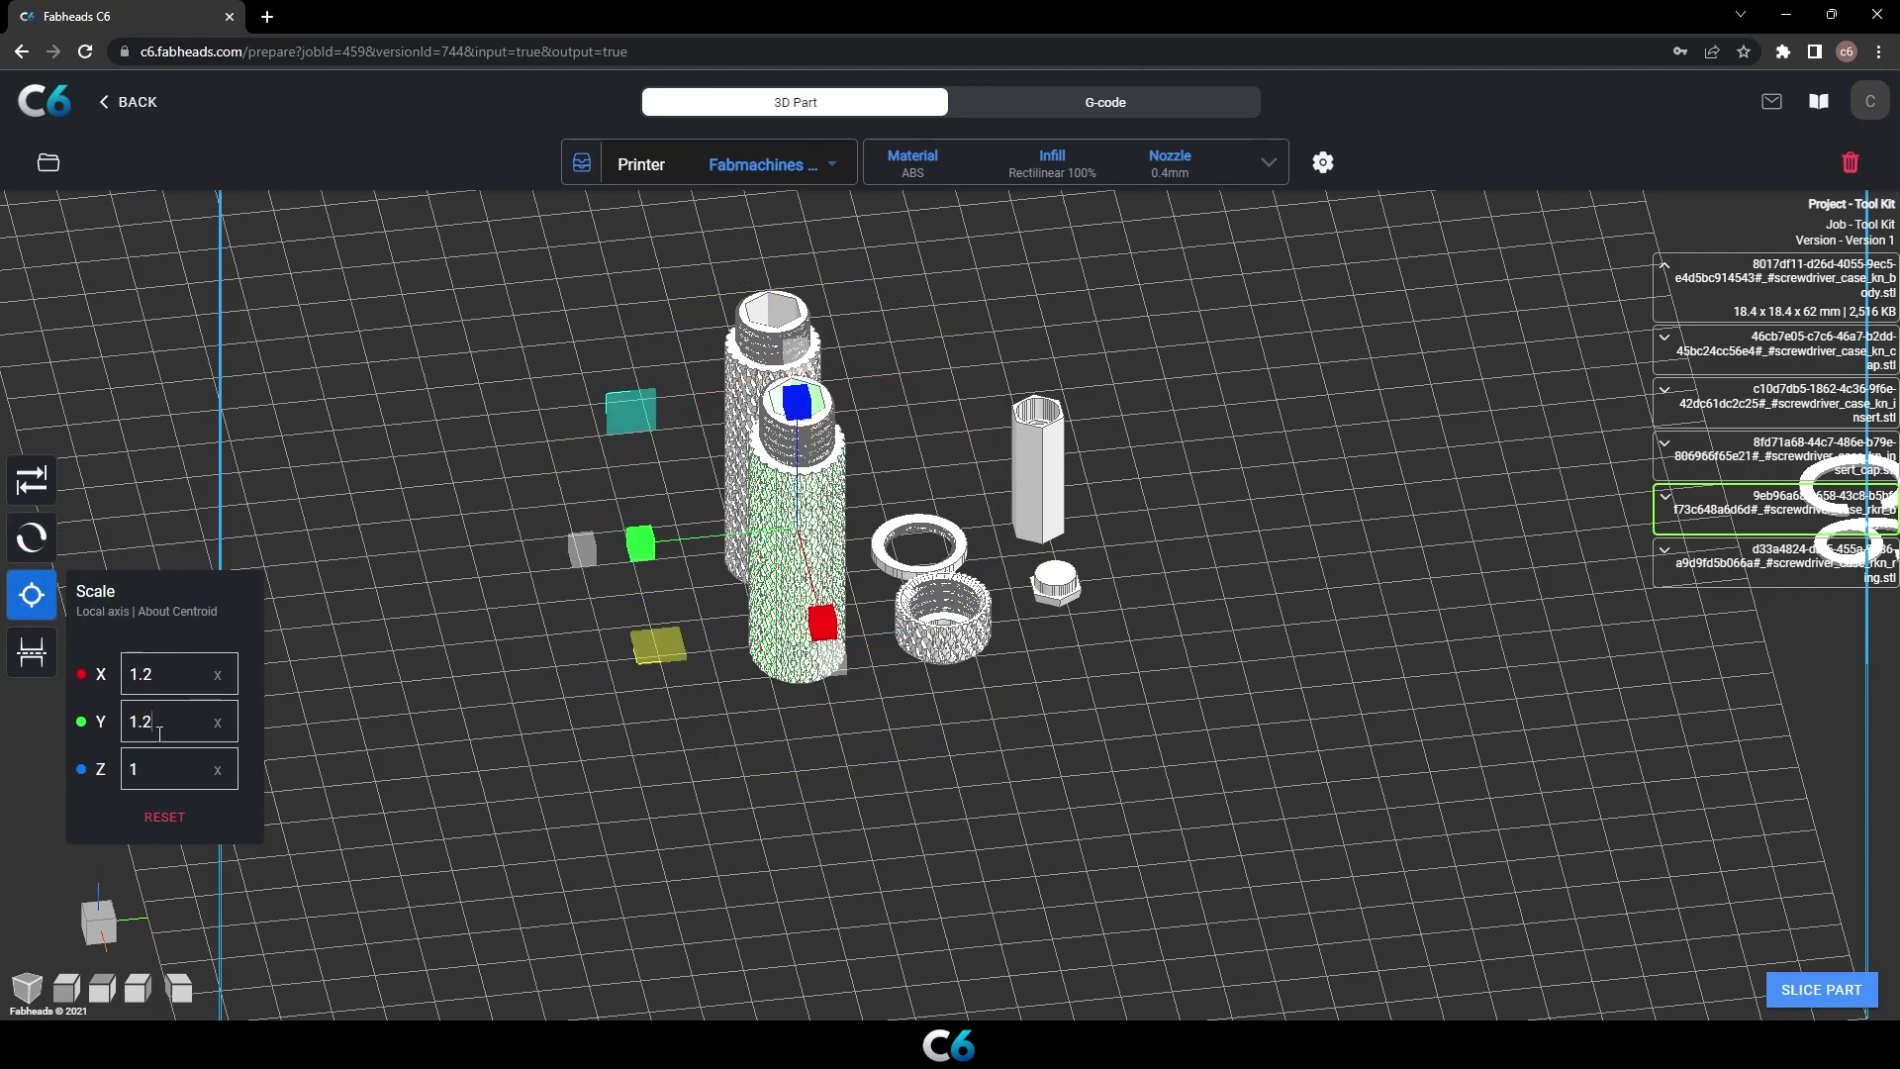
pyautogui.click(158, 759)
pyautogui.write('.2')
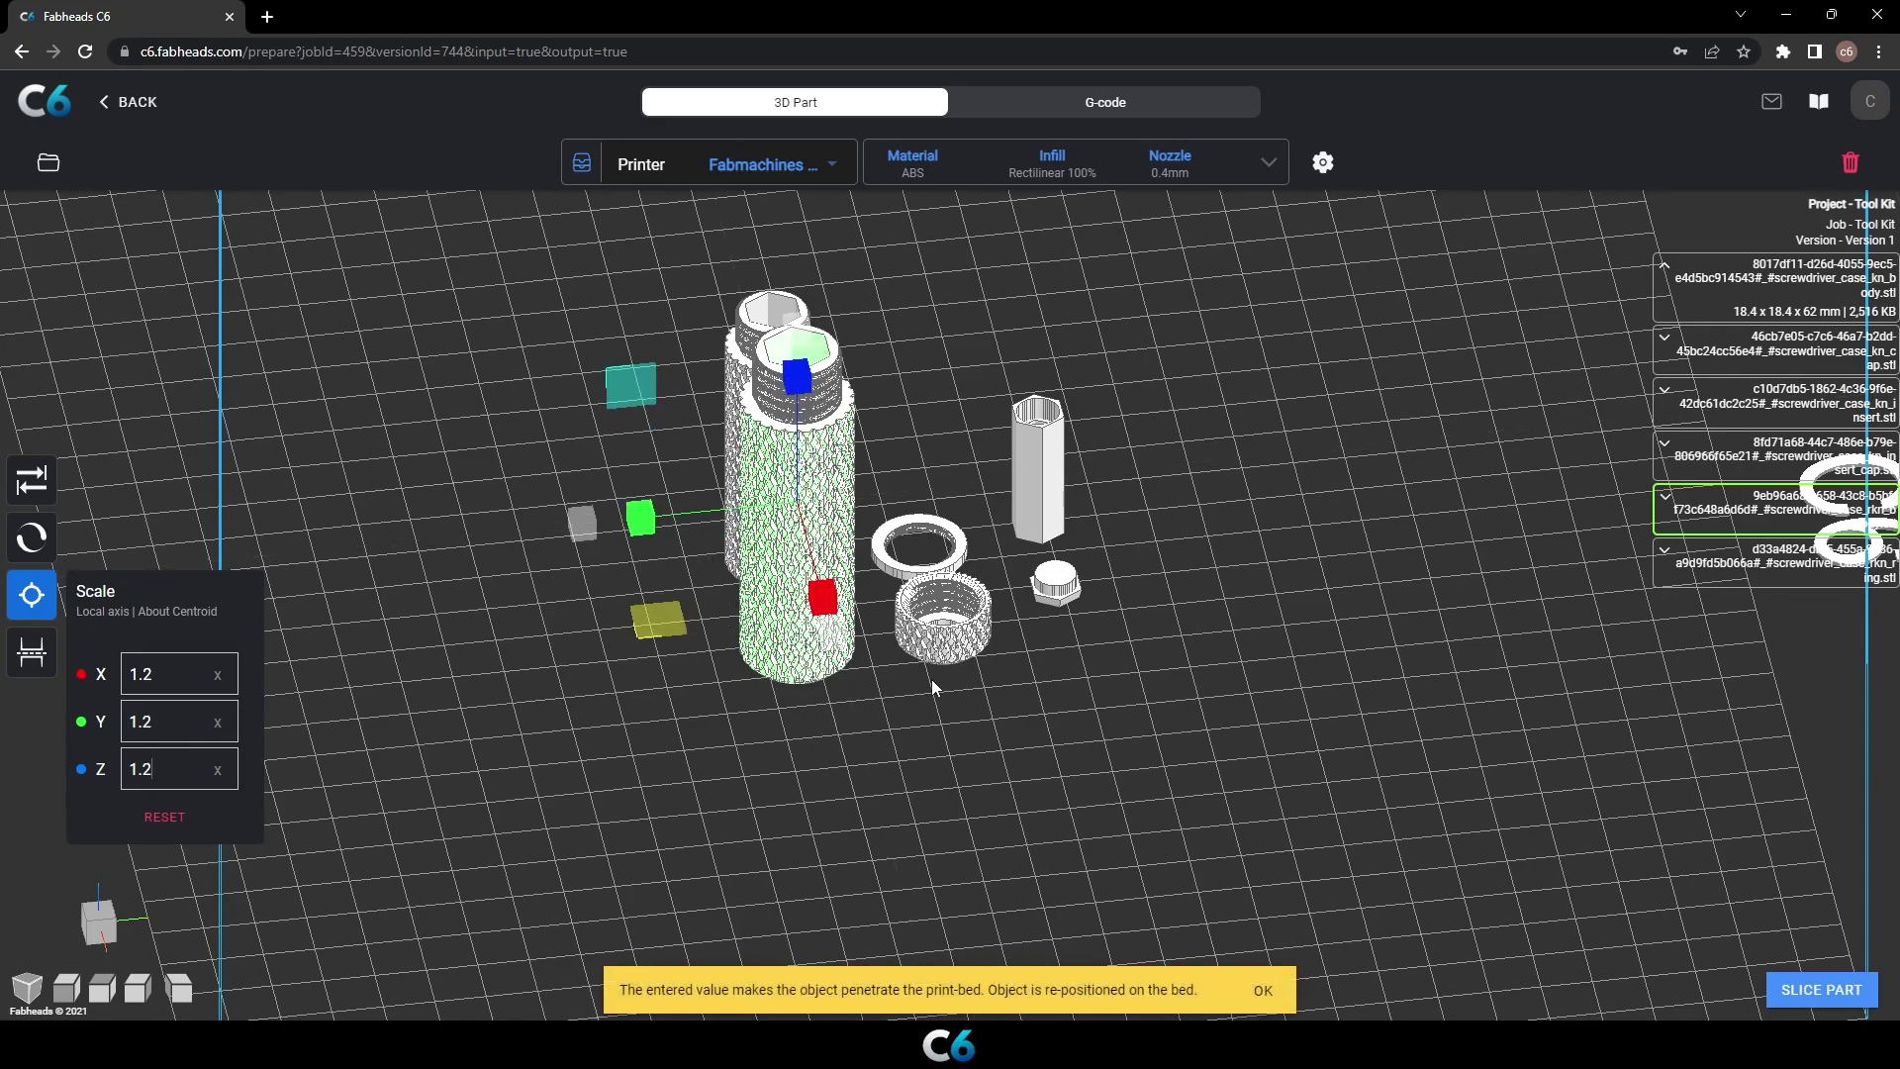
pyautogui.click(1262, 990)
# Set the infill density to 85% and slice the parts again.
pyautogui.moveTo(1112, 810); pyautogui.dragTo(1089, 693)
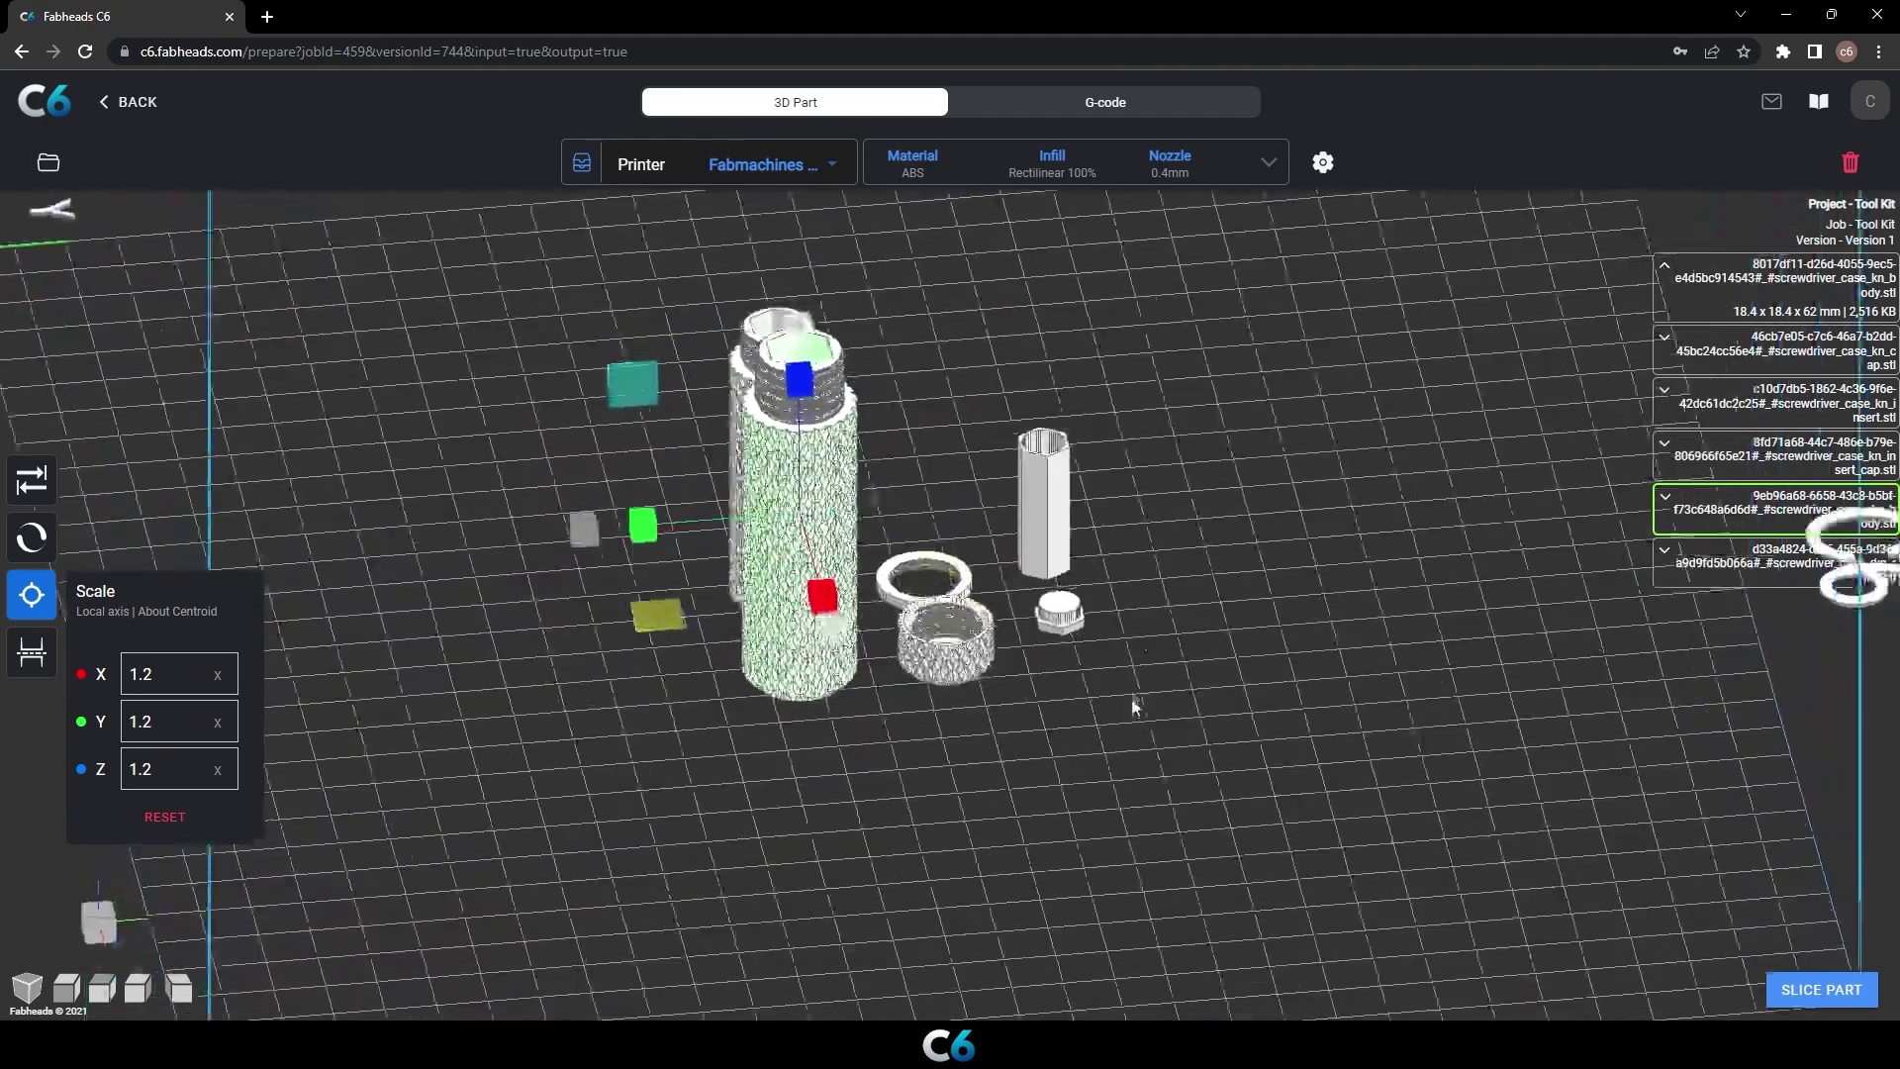
pyautogui.click(1268, 163)
pyautogui.moveTo(1272, 541); pyautogui.dragTo(1218, 541)
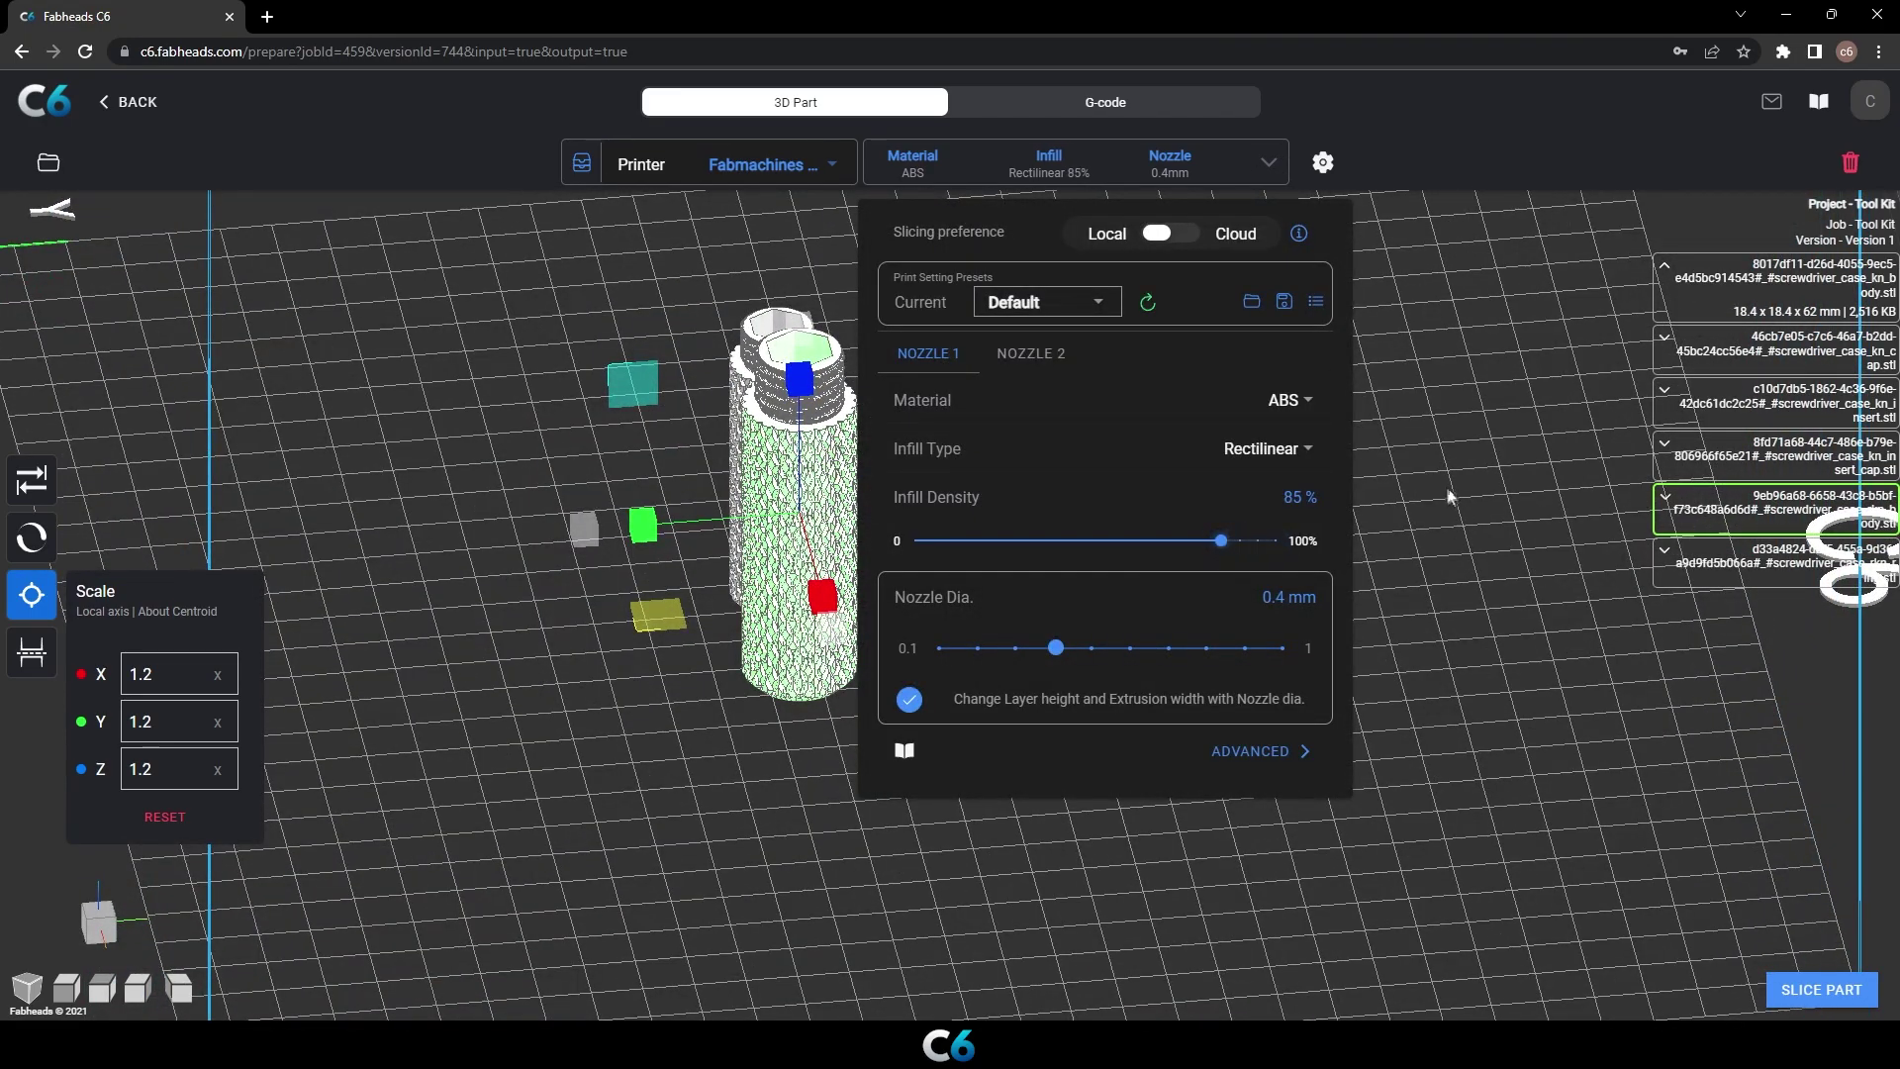
pyautogui.click(1268, 164)
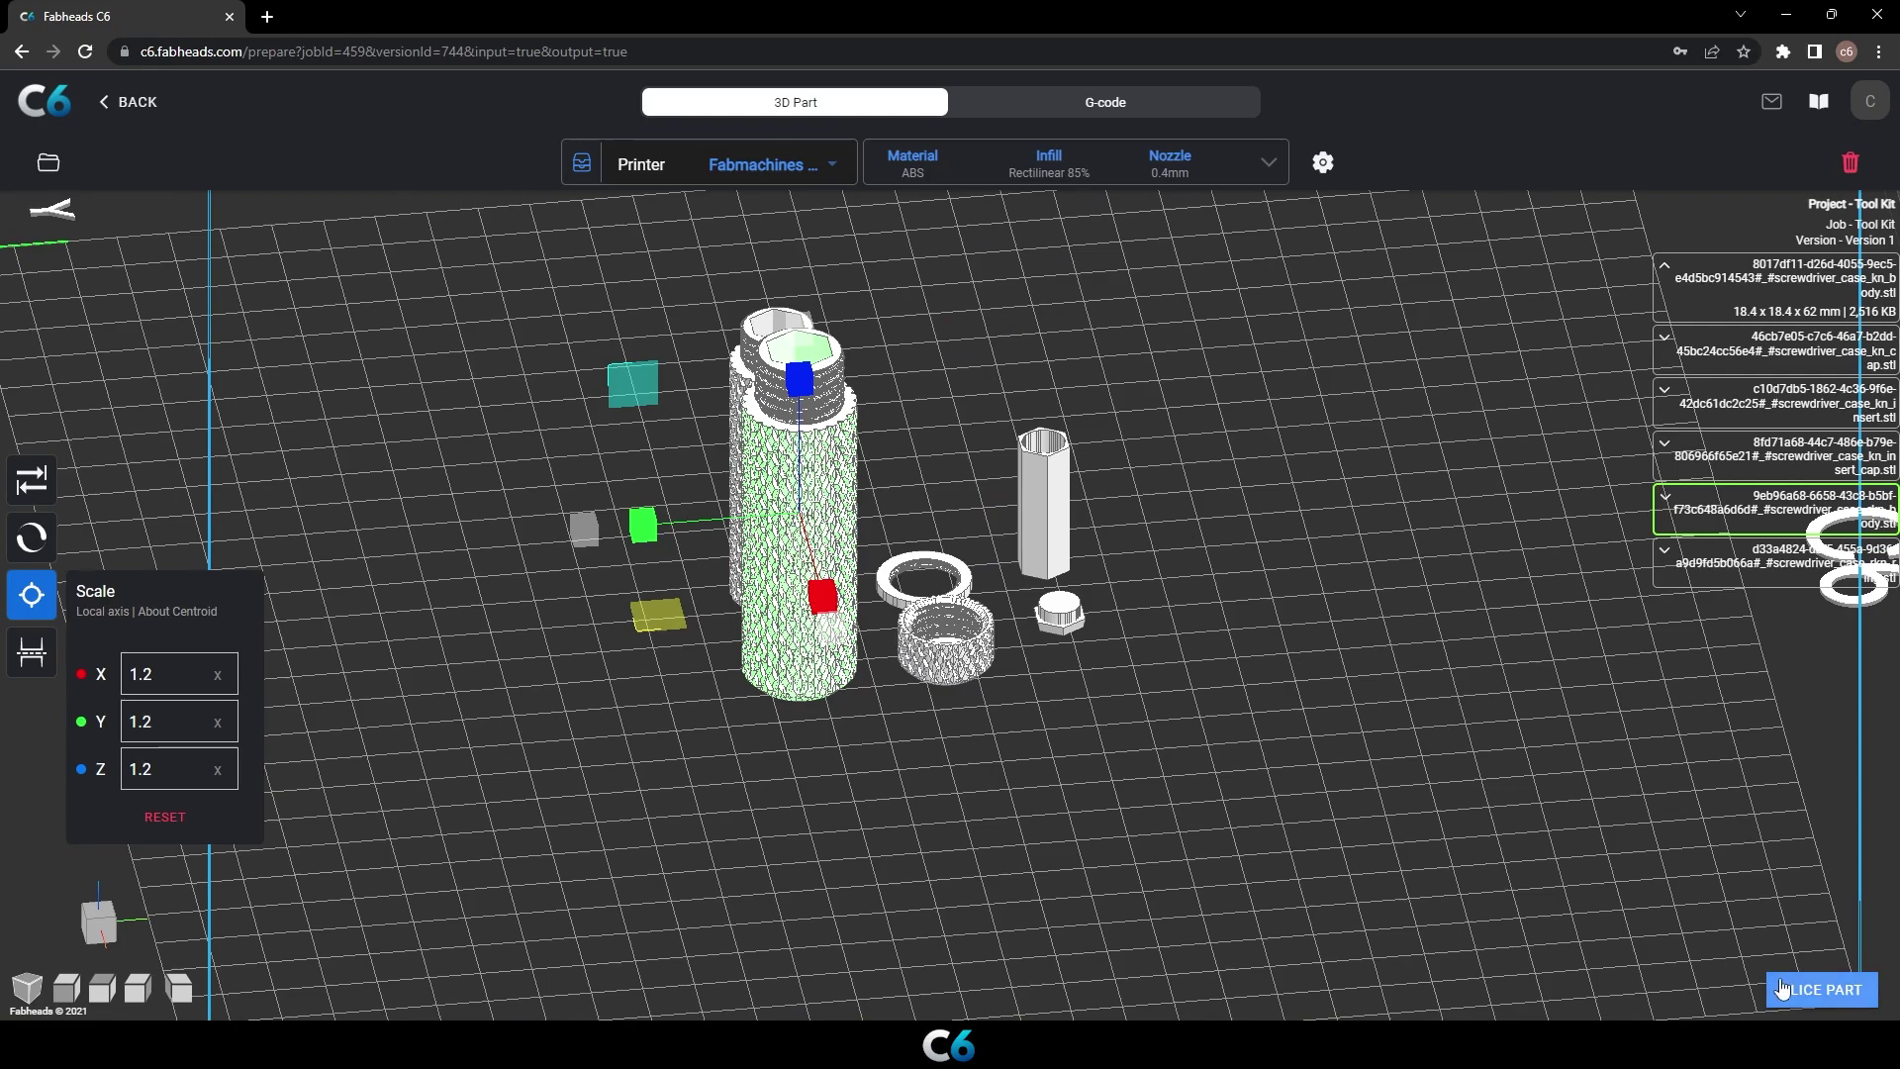
pyautogui.click(1784, 988)
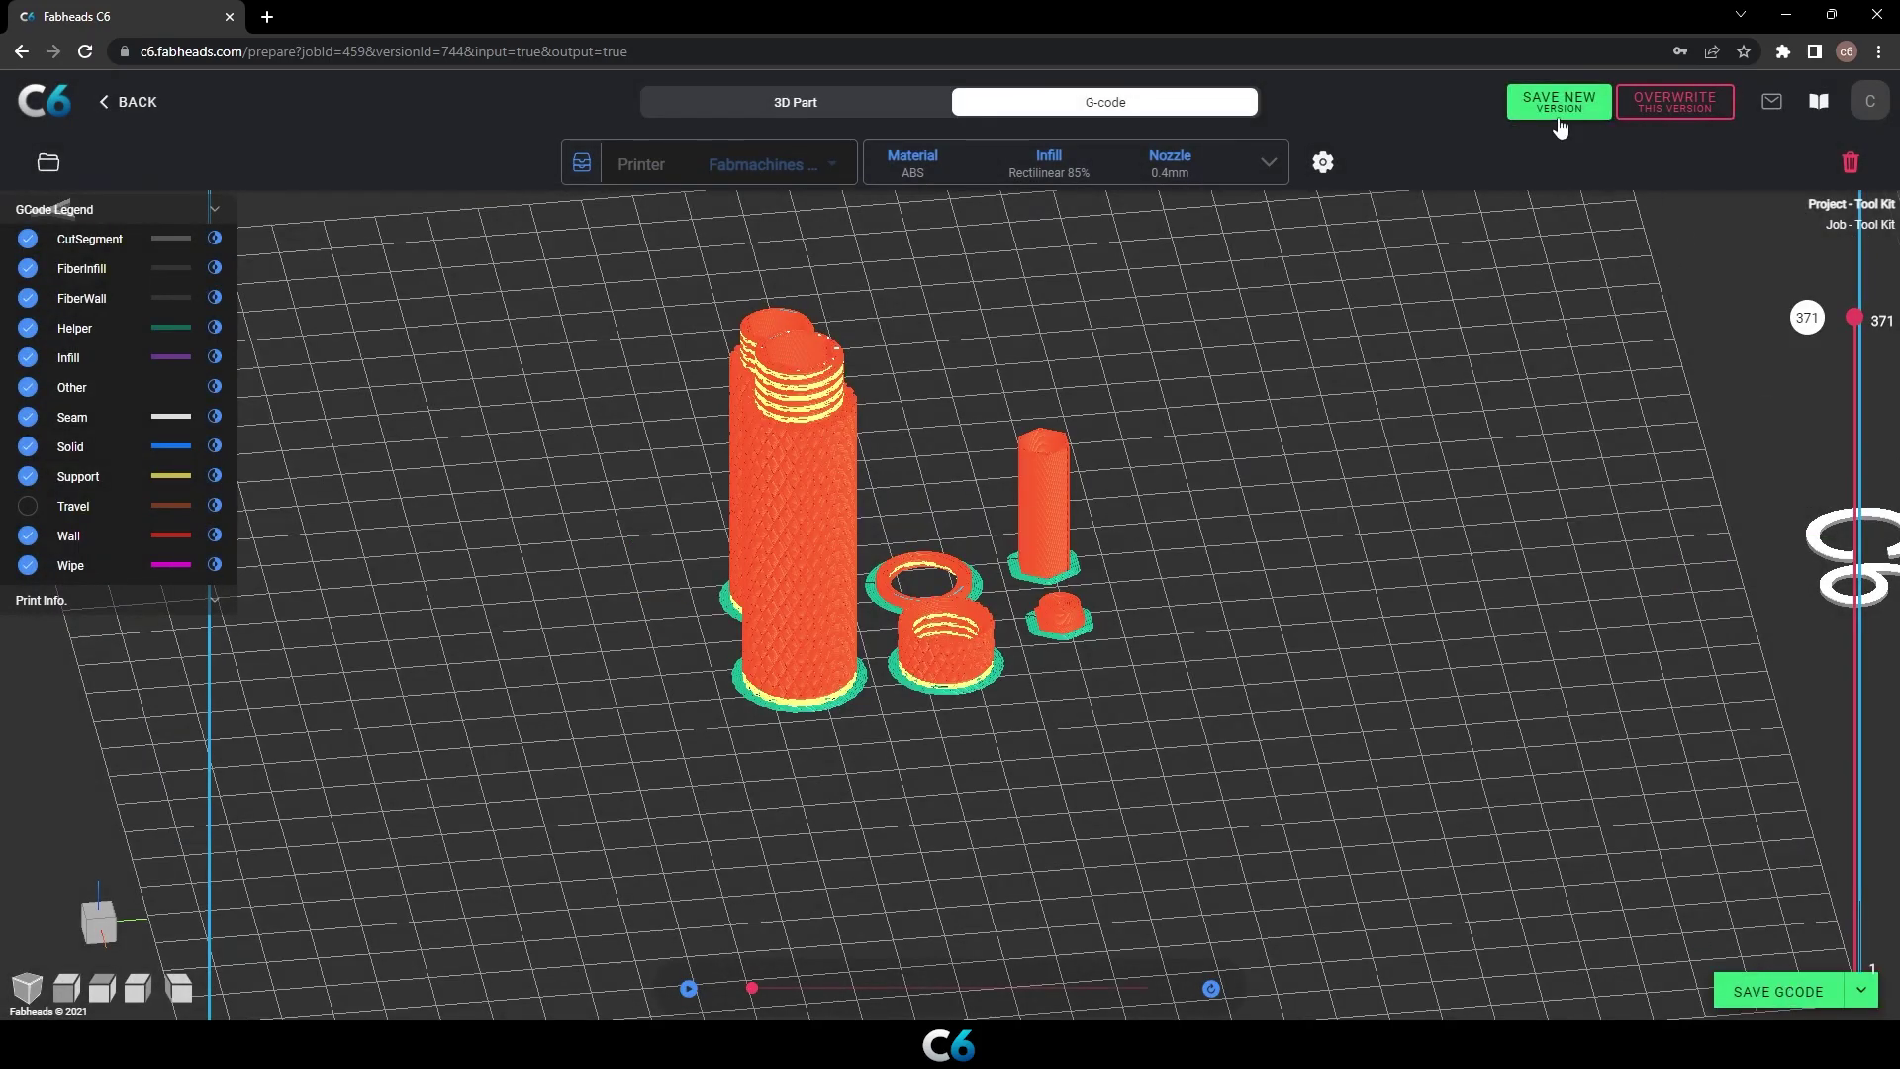
# Save the sliced result as a new version named "Version 2 Scaled 1.2 & Infill To 80%".
pyautogui.click(1558, 120)
pyautogui.click(1556, 113)
pyautogui.click(967, 582)
pyautogui.write('Version 2 Scaled 1.2 &')
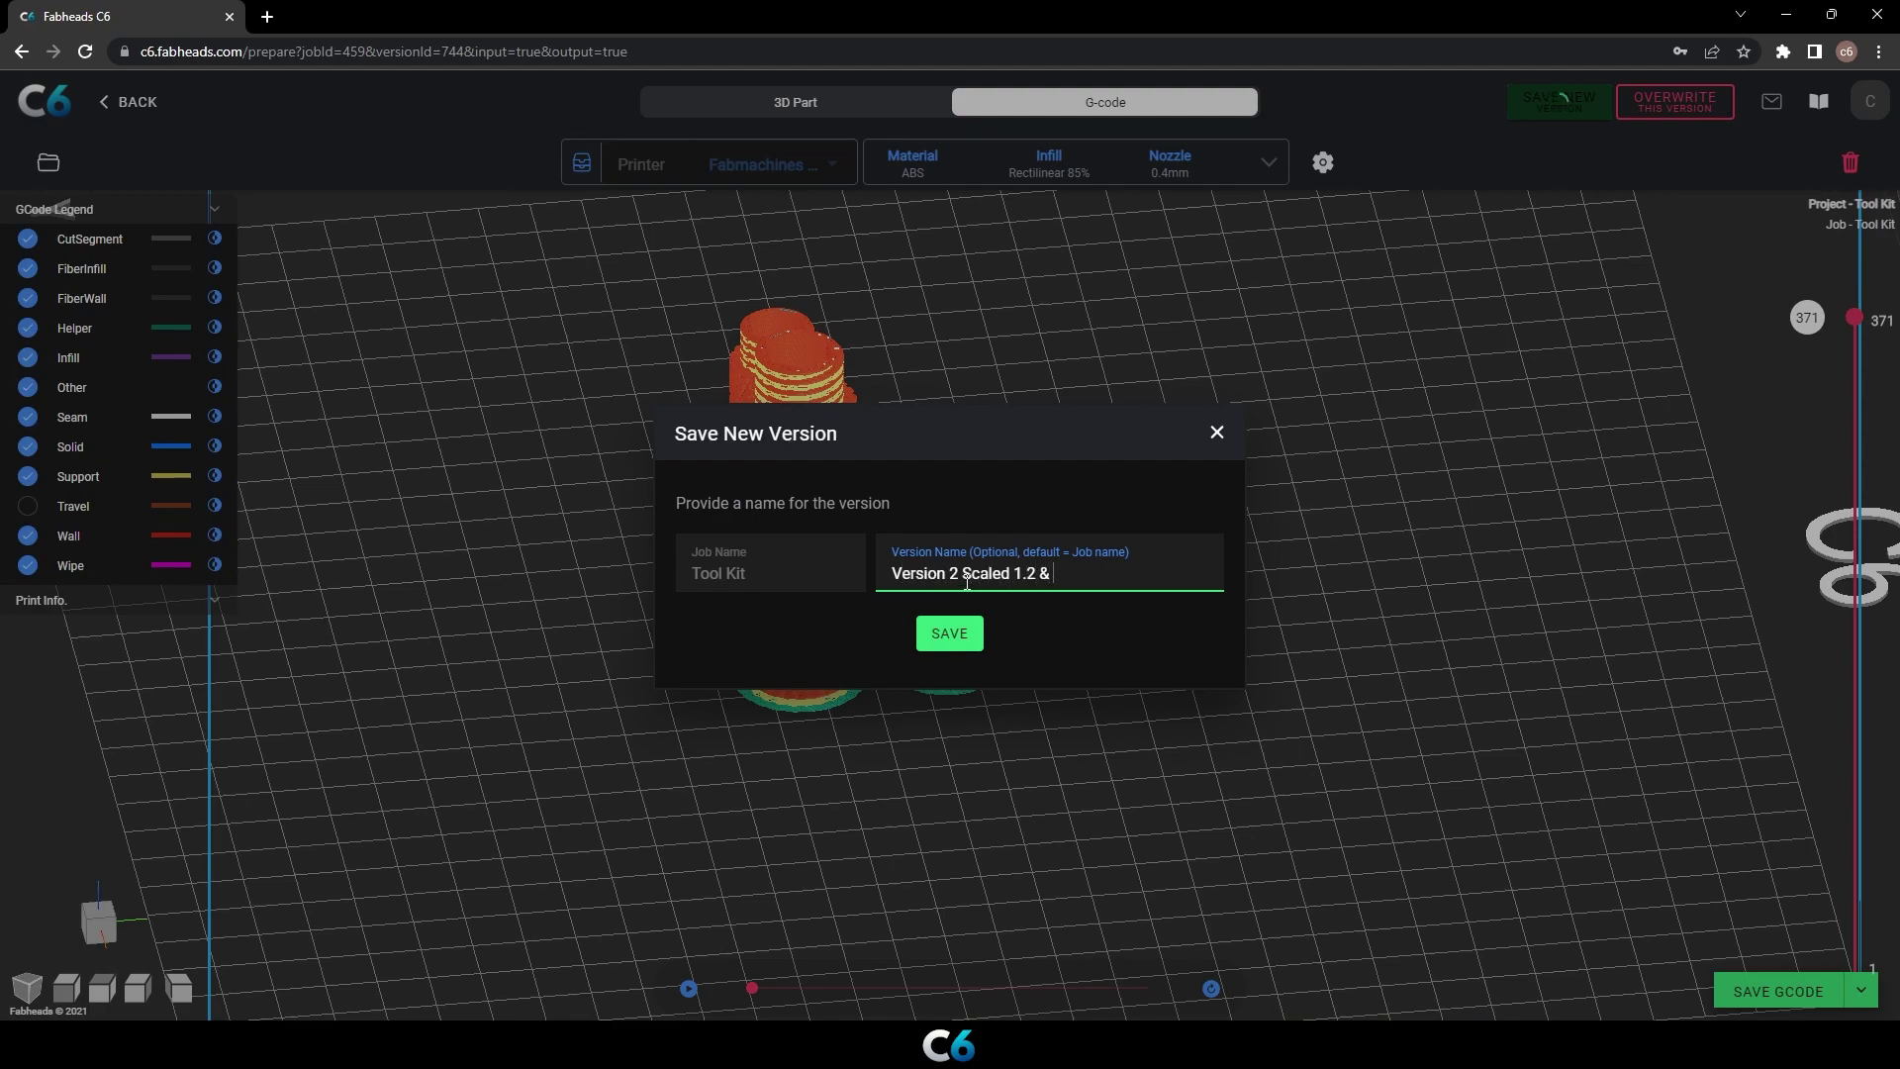
pyautogui.write(' Infill To 80%')
pyautogui.click(958, 641)
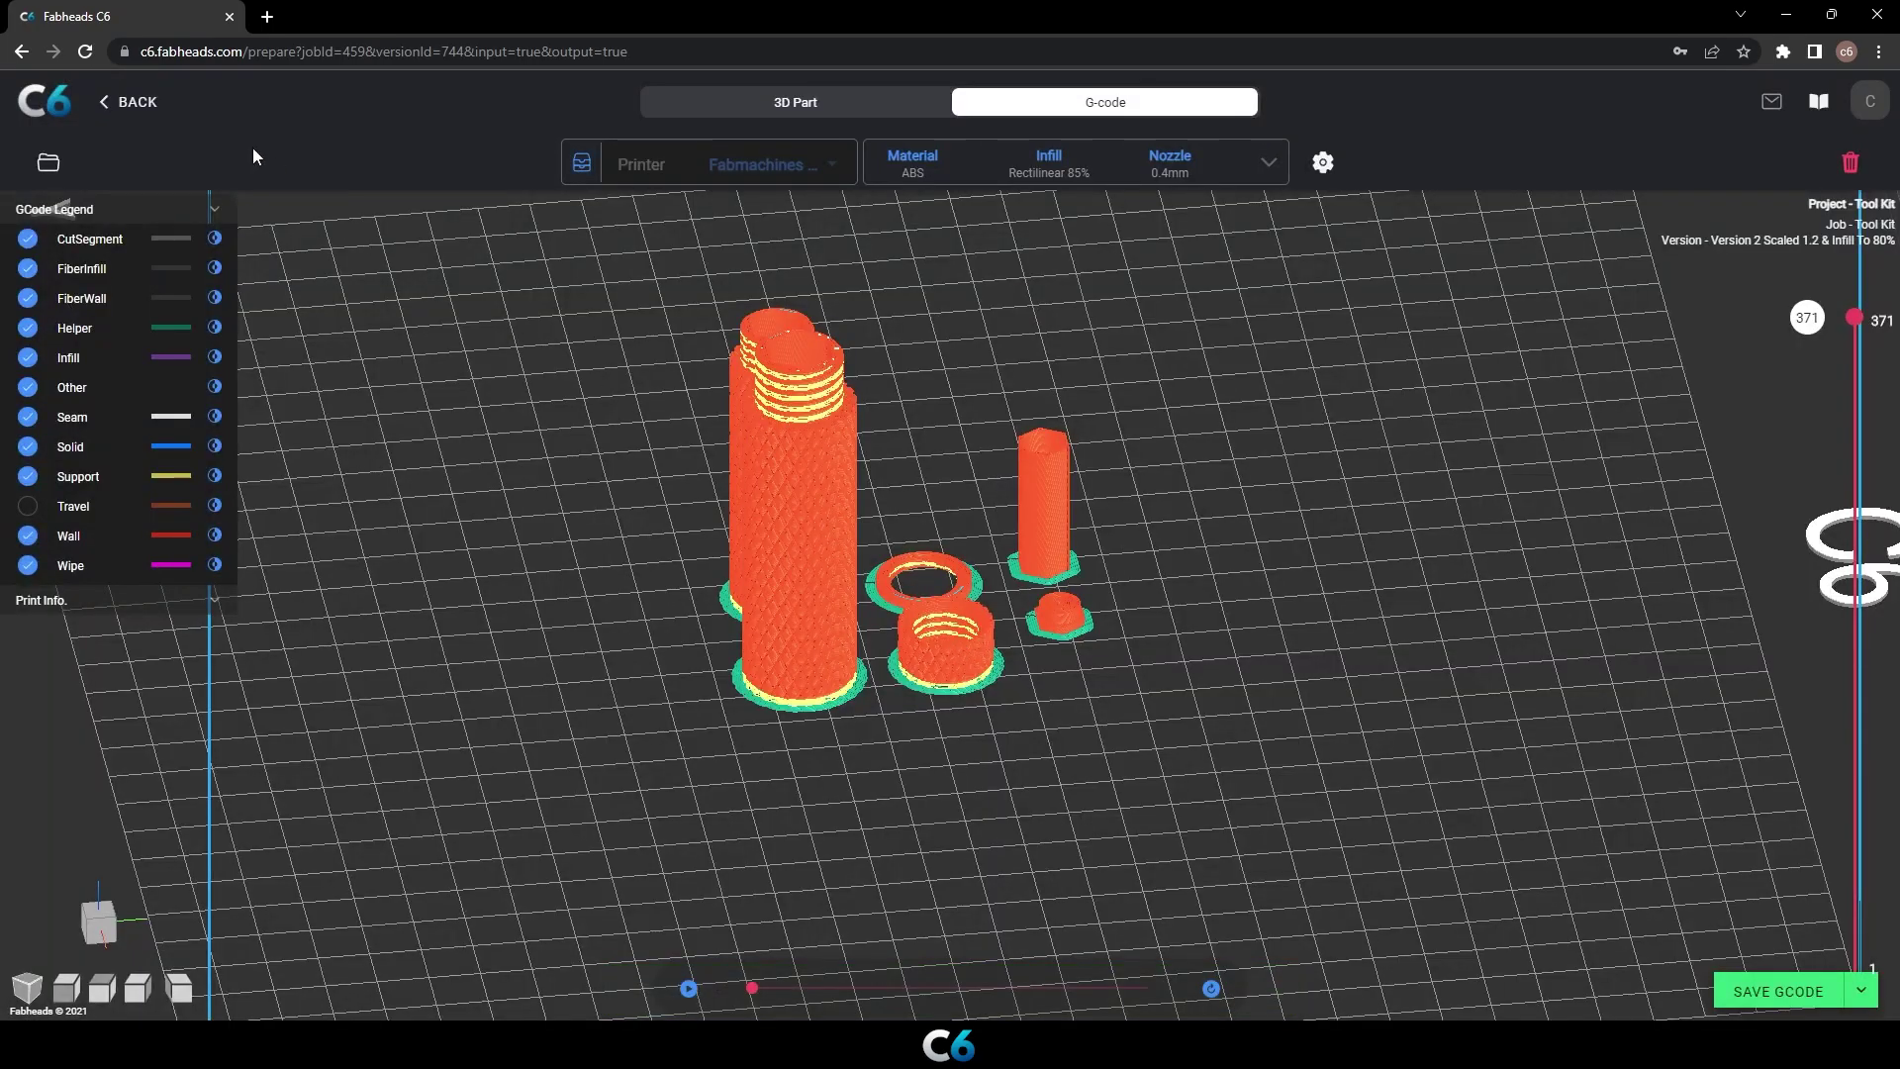
# Return to the Tool Kit project and rename its job as "Tool Kit G3 Pro".
pyautogui.click(139, 99)
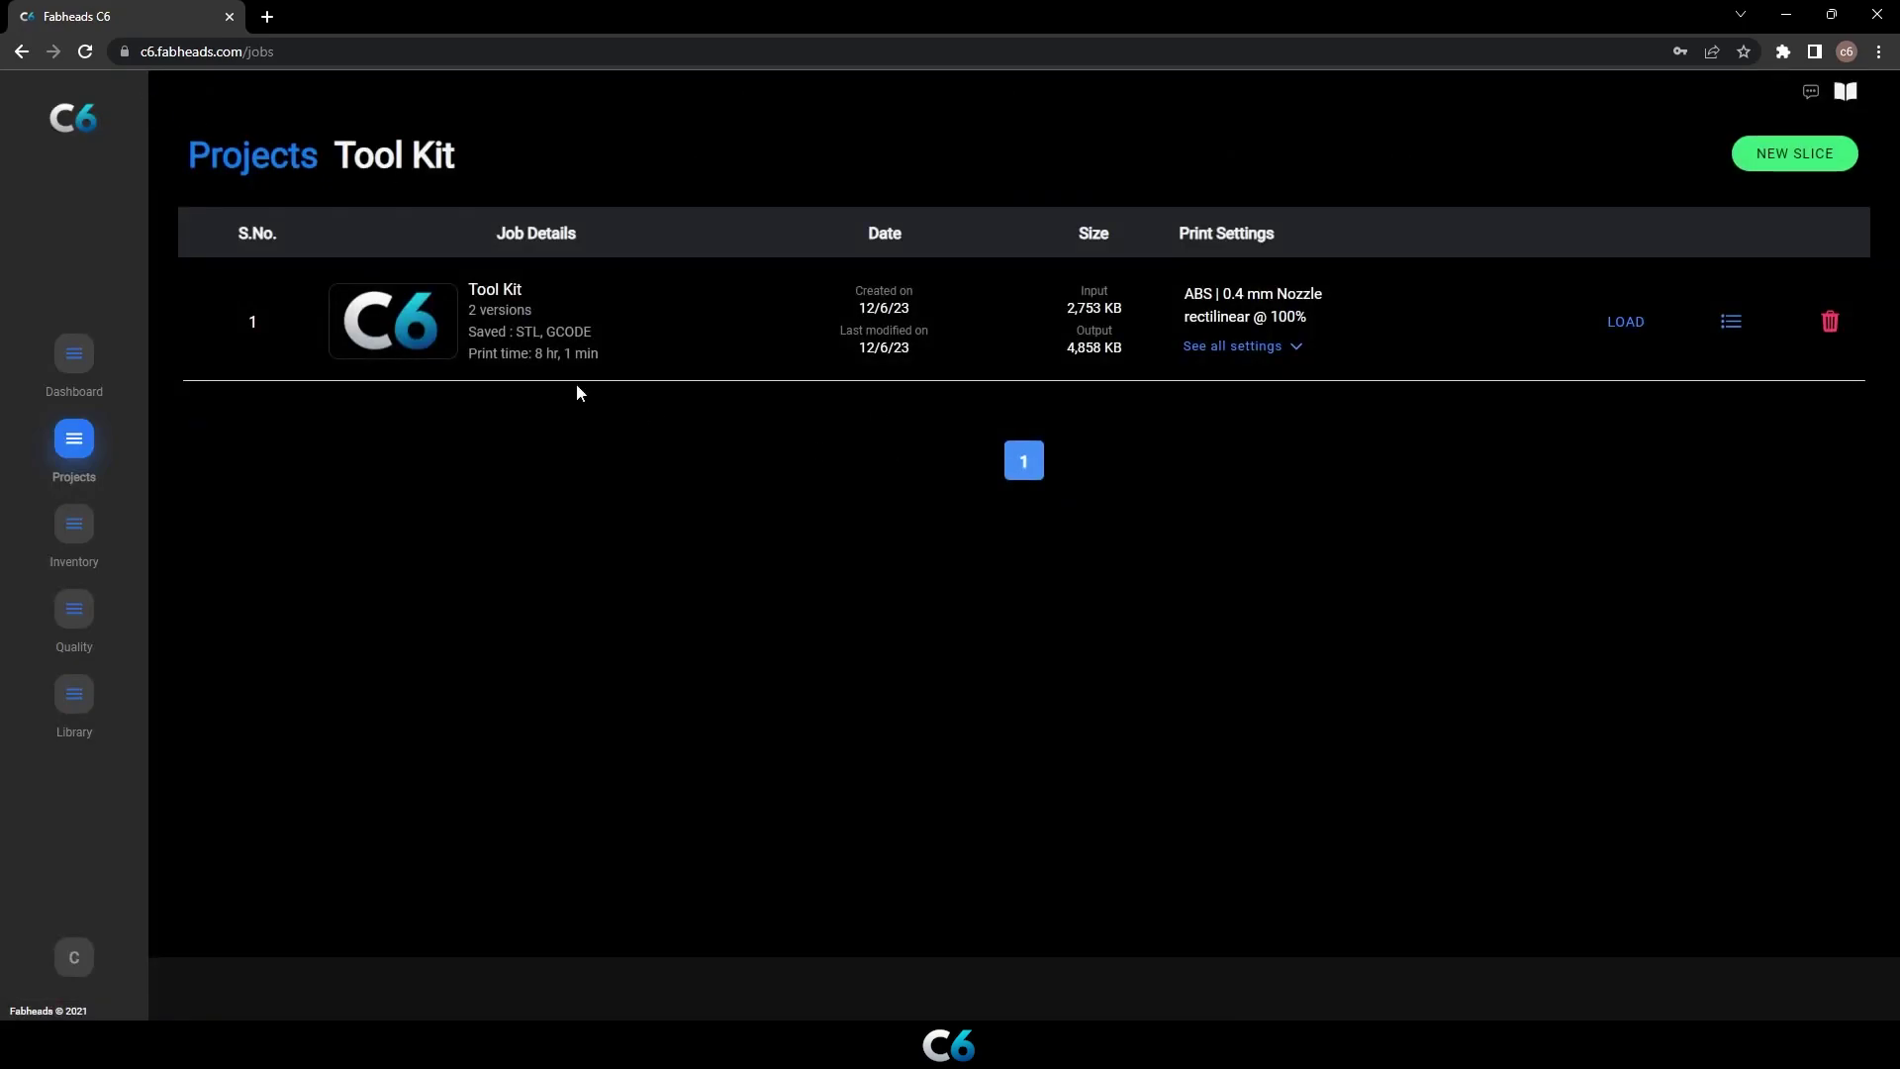
pyautogui.click(541, 289)
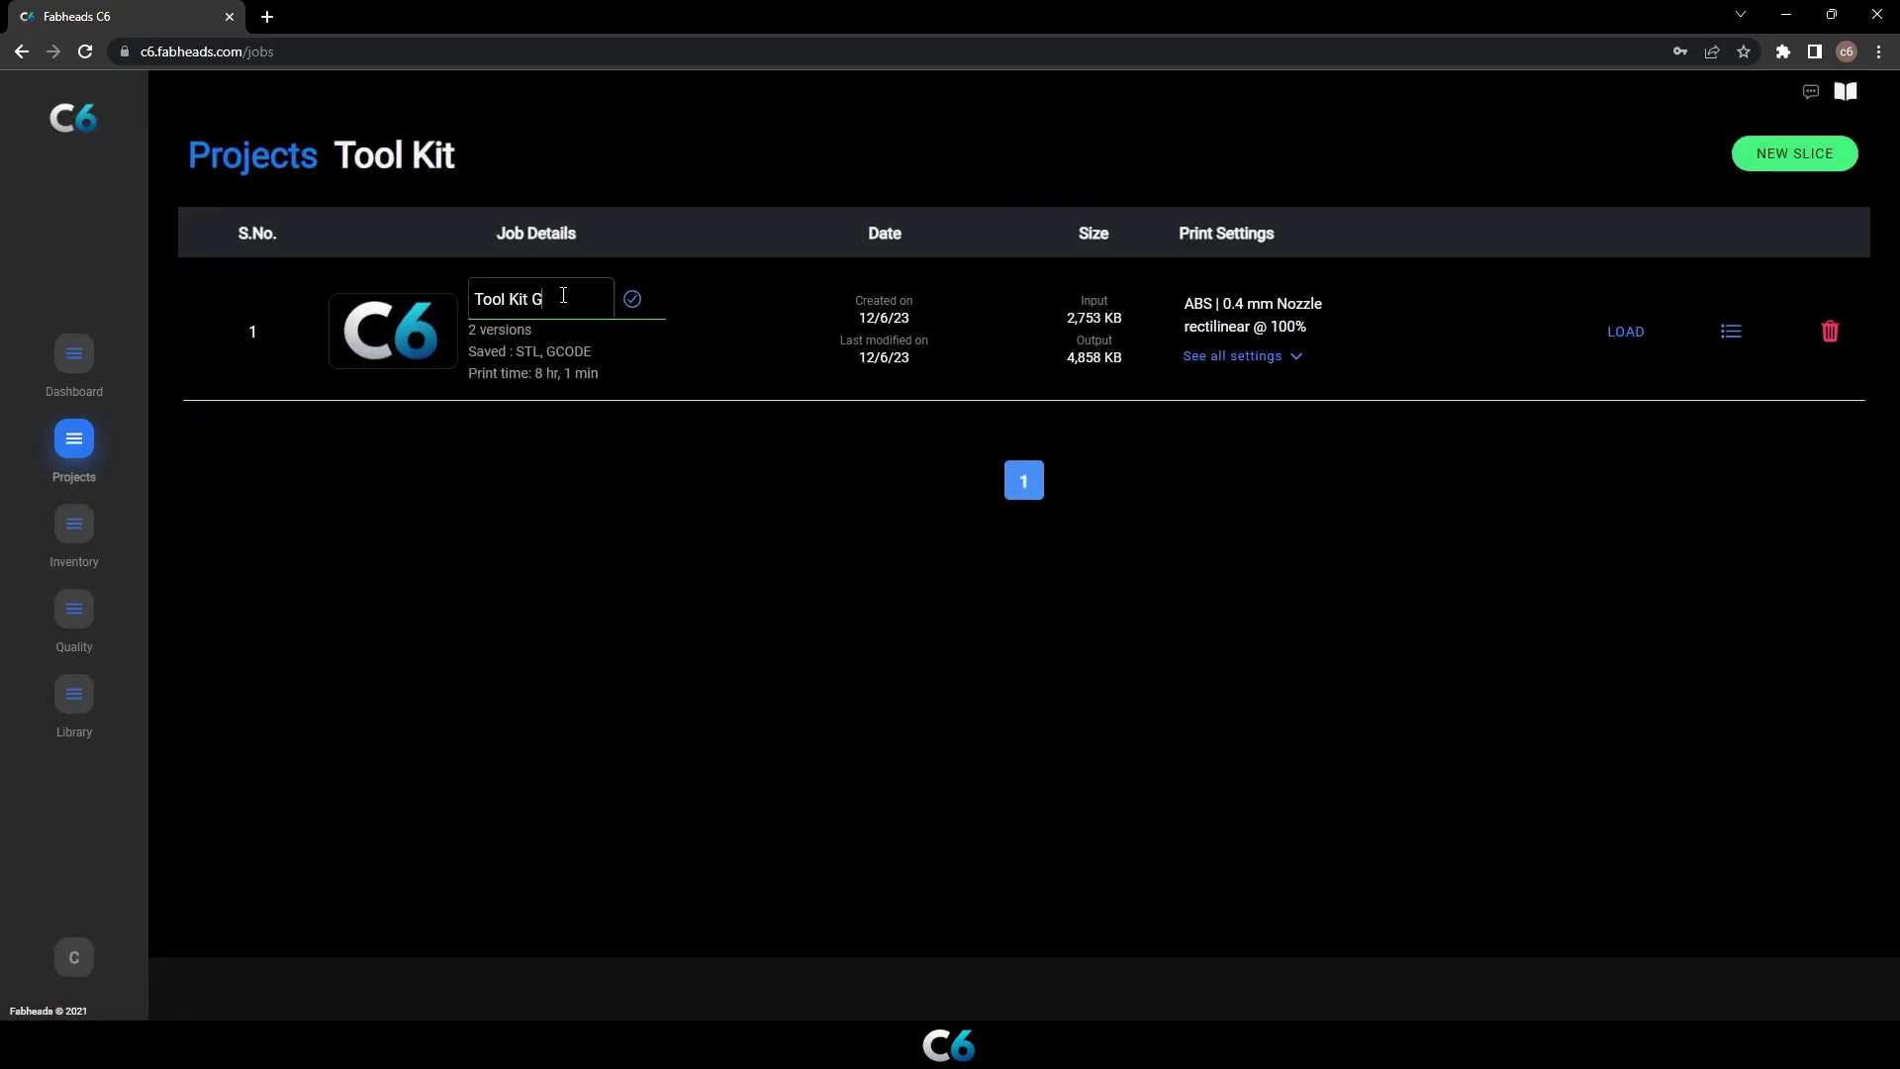
pyautogui.click(632, 299)
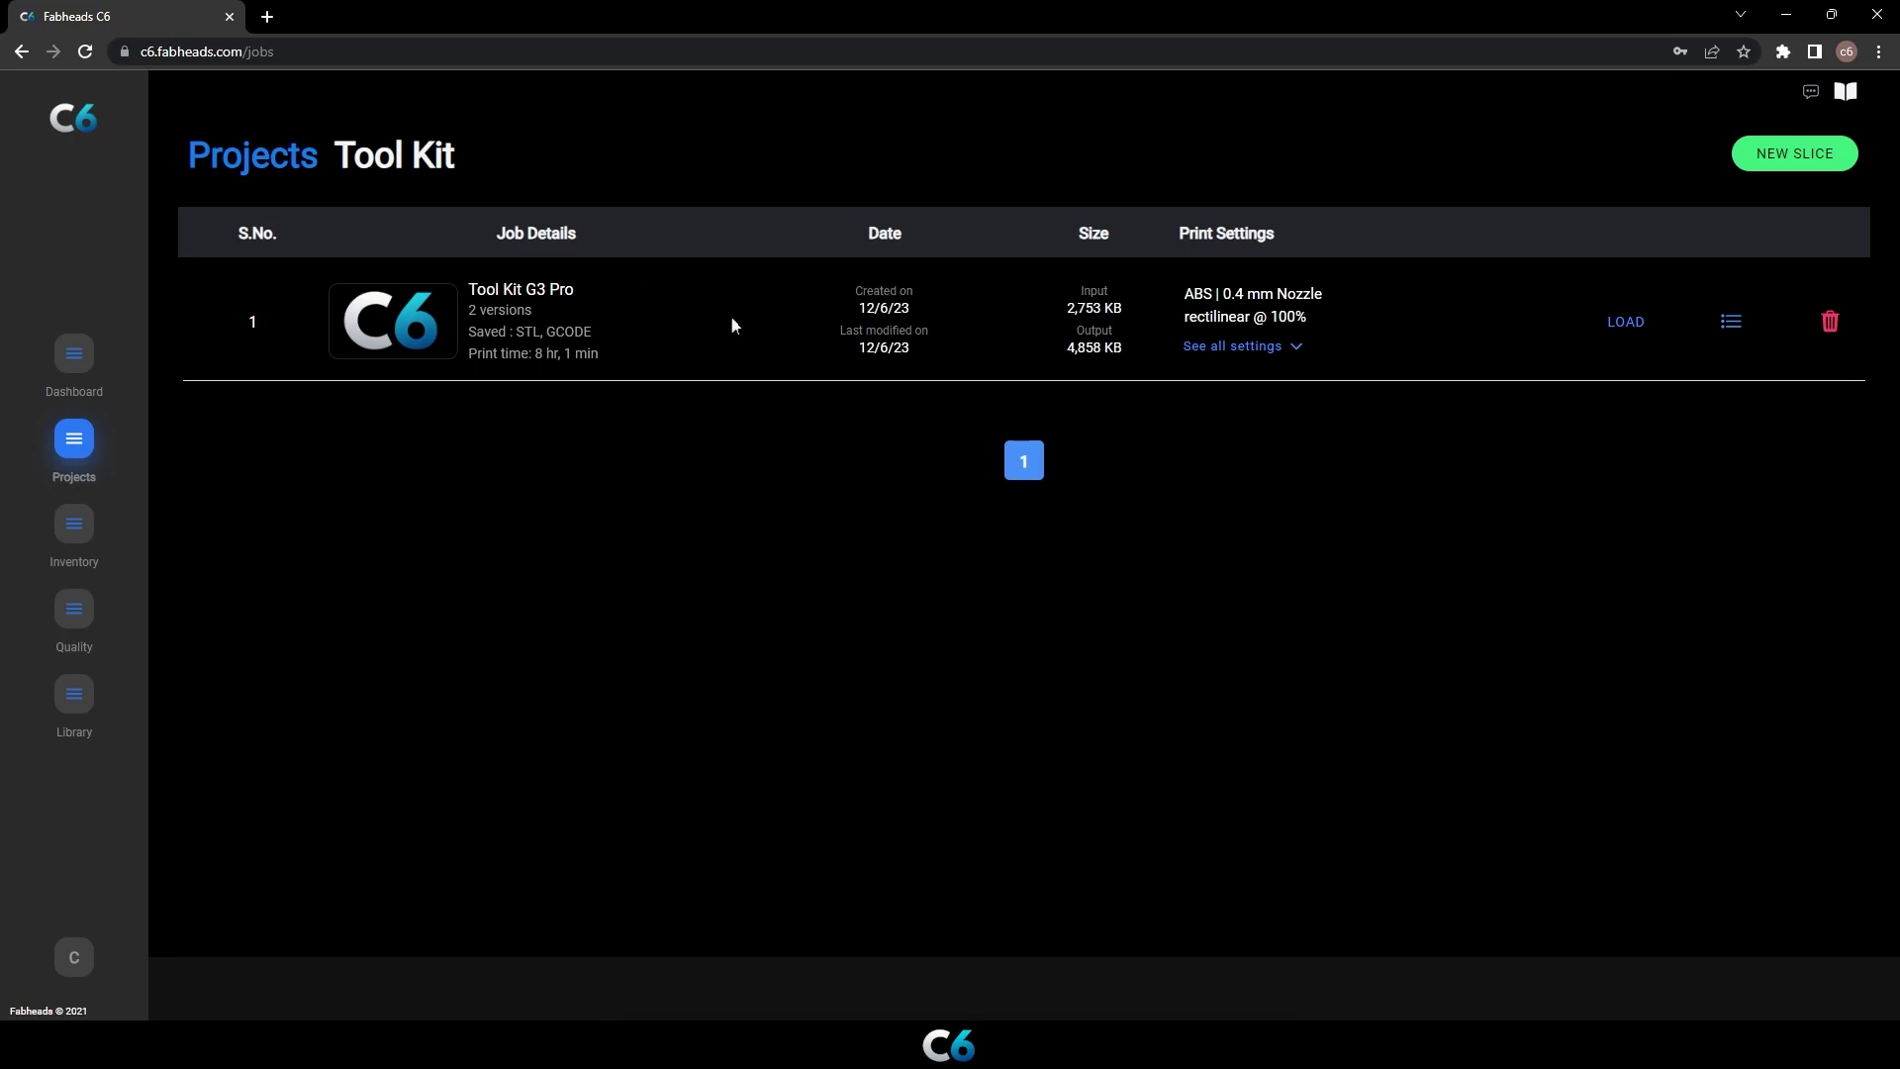
# Delete Version 1 from the job details of Tool Kit G3 Pro.
pyautogui.click(1731, 321)
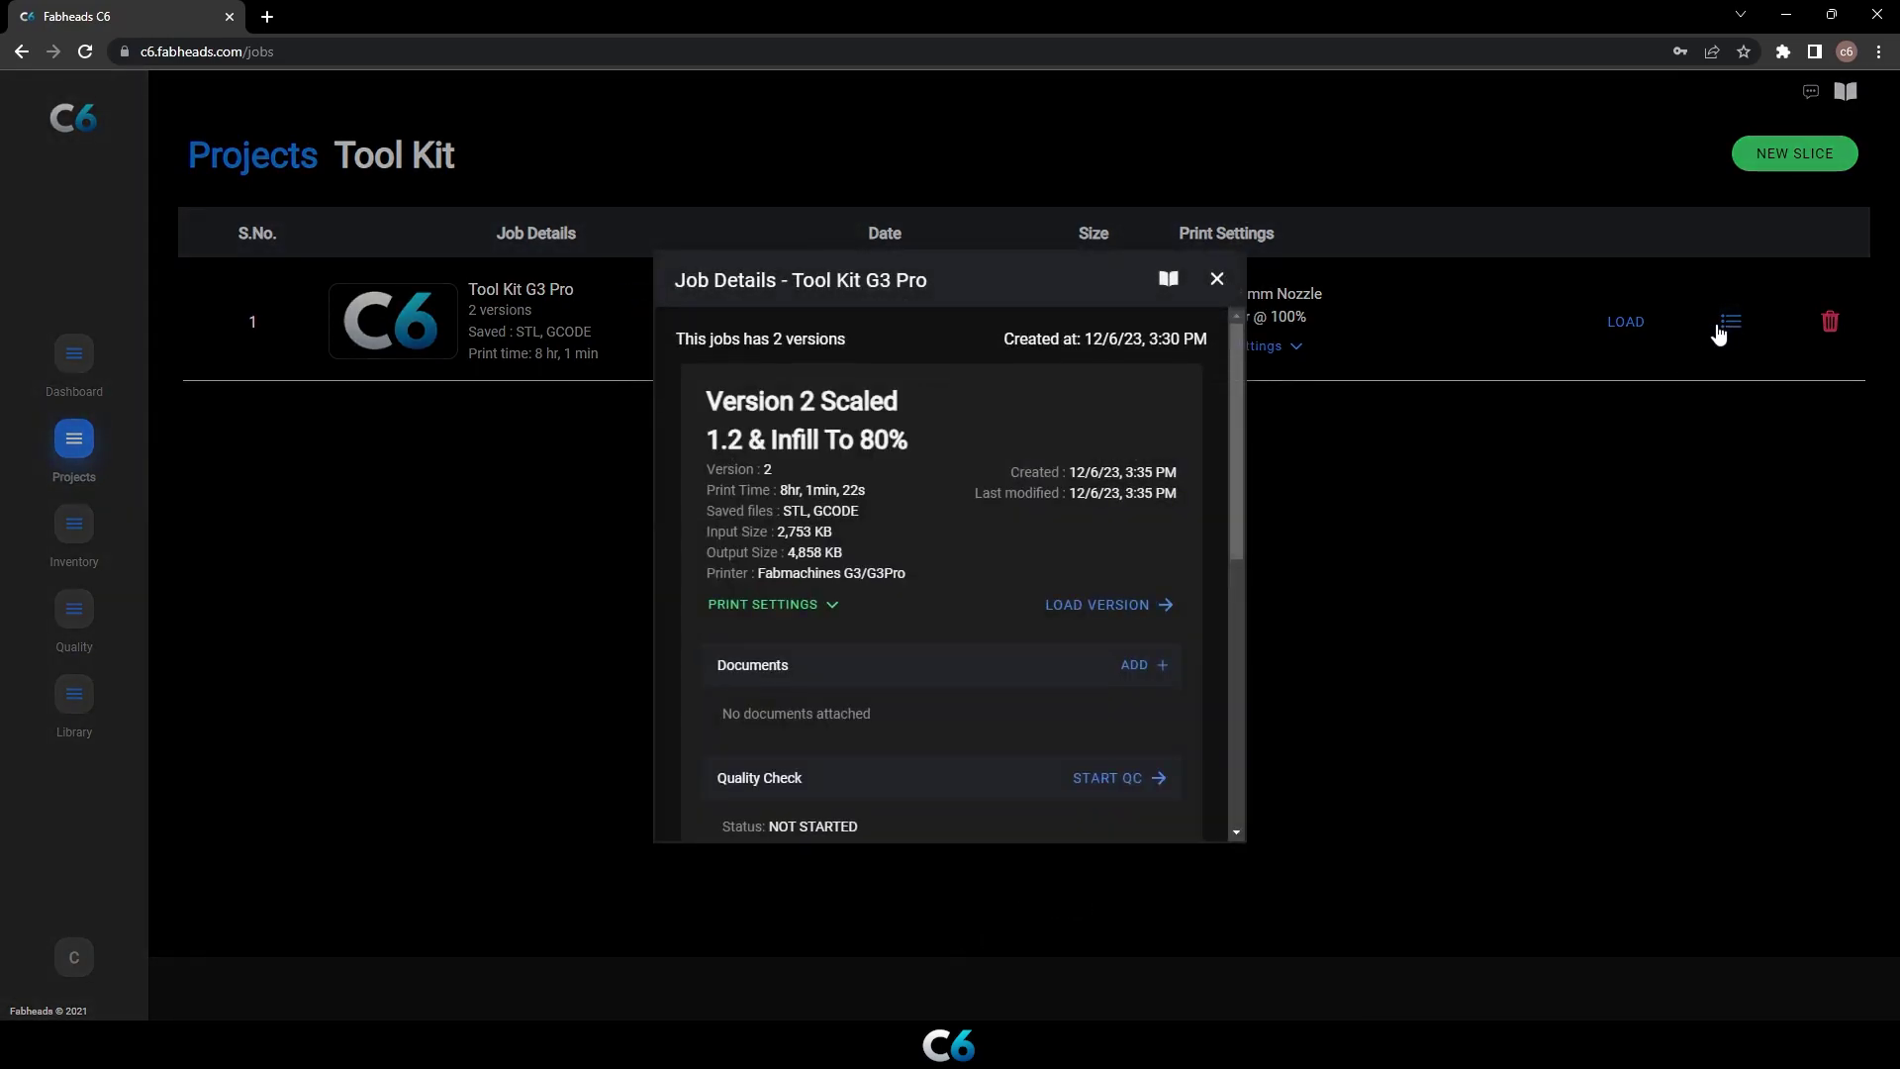
pyautogui.moveTo(1242, 398); pyautogui.dragTo(1243, 720)
pyautogui.click(980, 785)
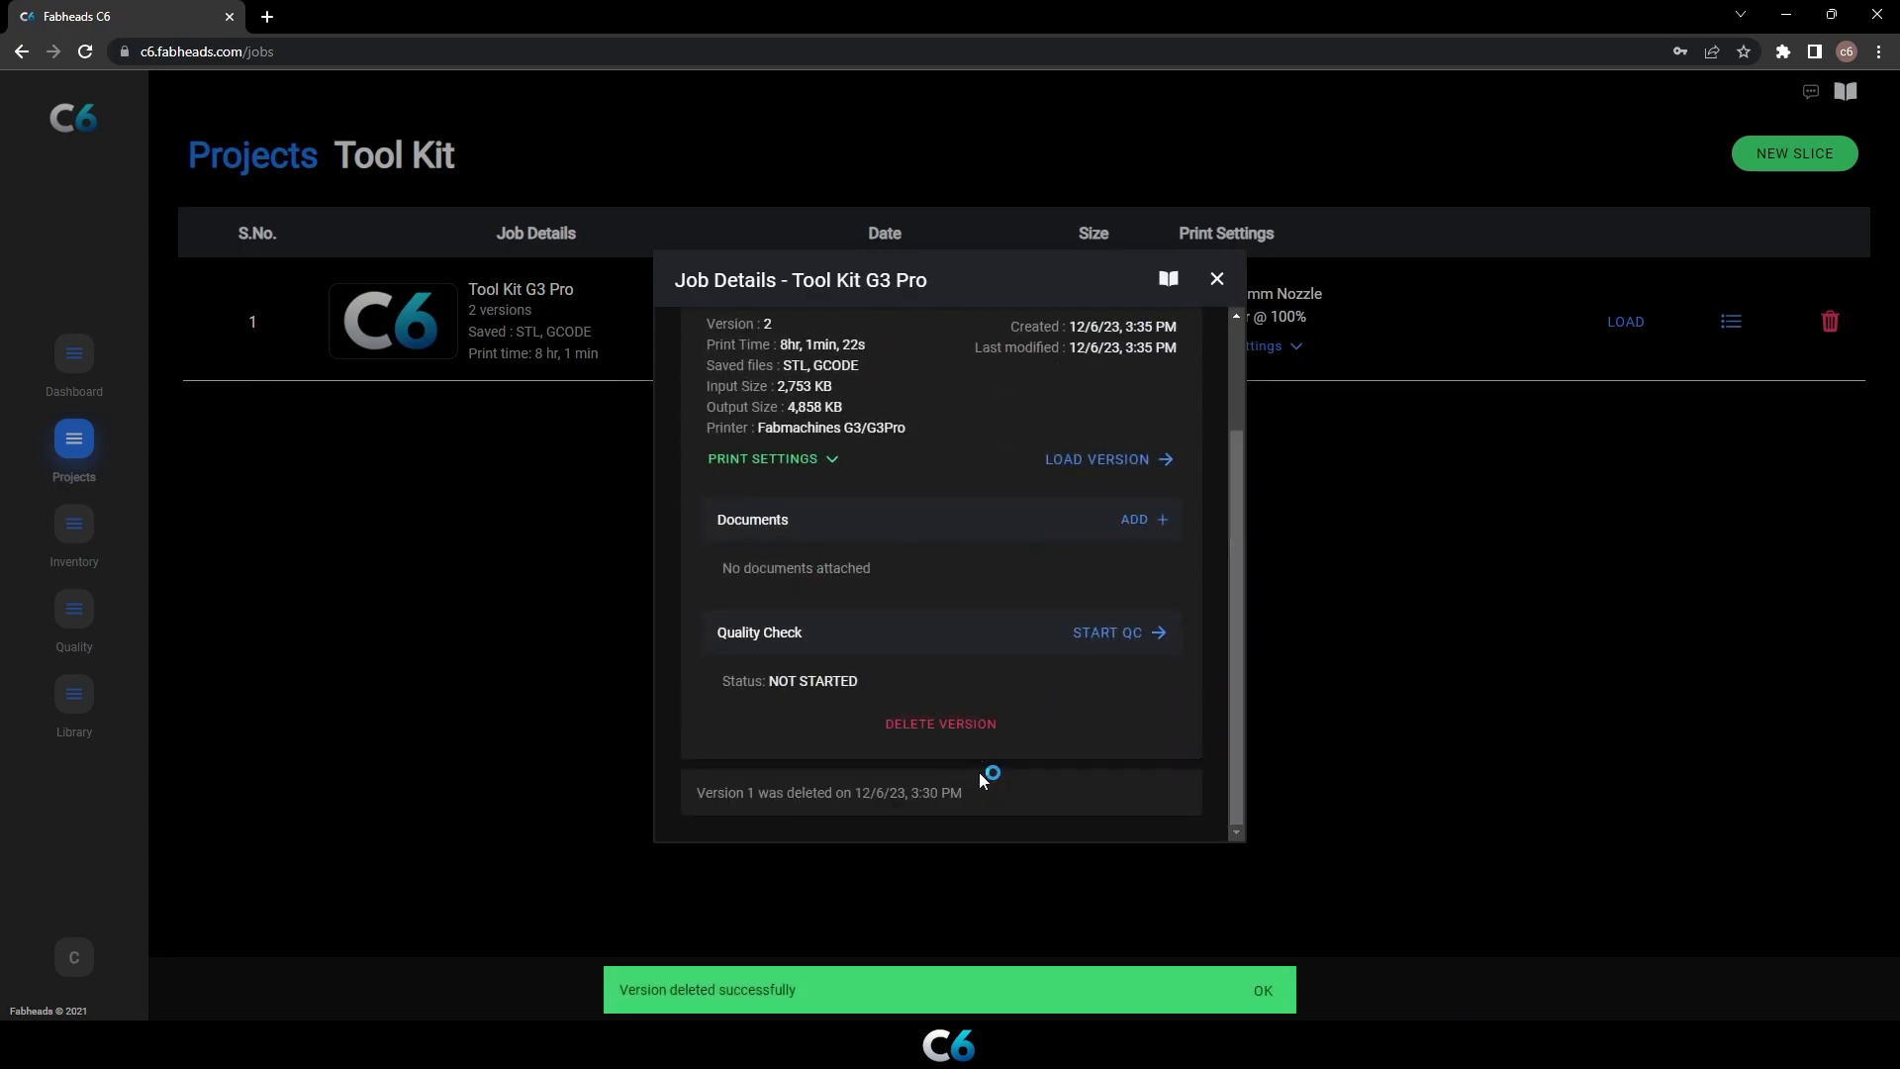
# Review the full print settings of the job's Version 2, from the primary settings through the advanced ones.
pyautogui.moveTo(1234, 705); pyautogui.dragTo(1232, 636)
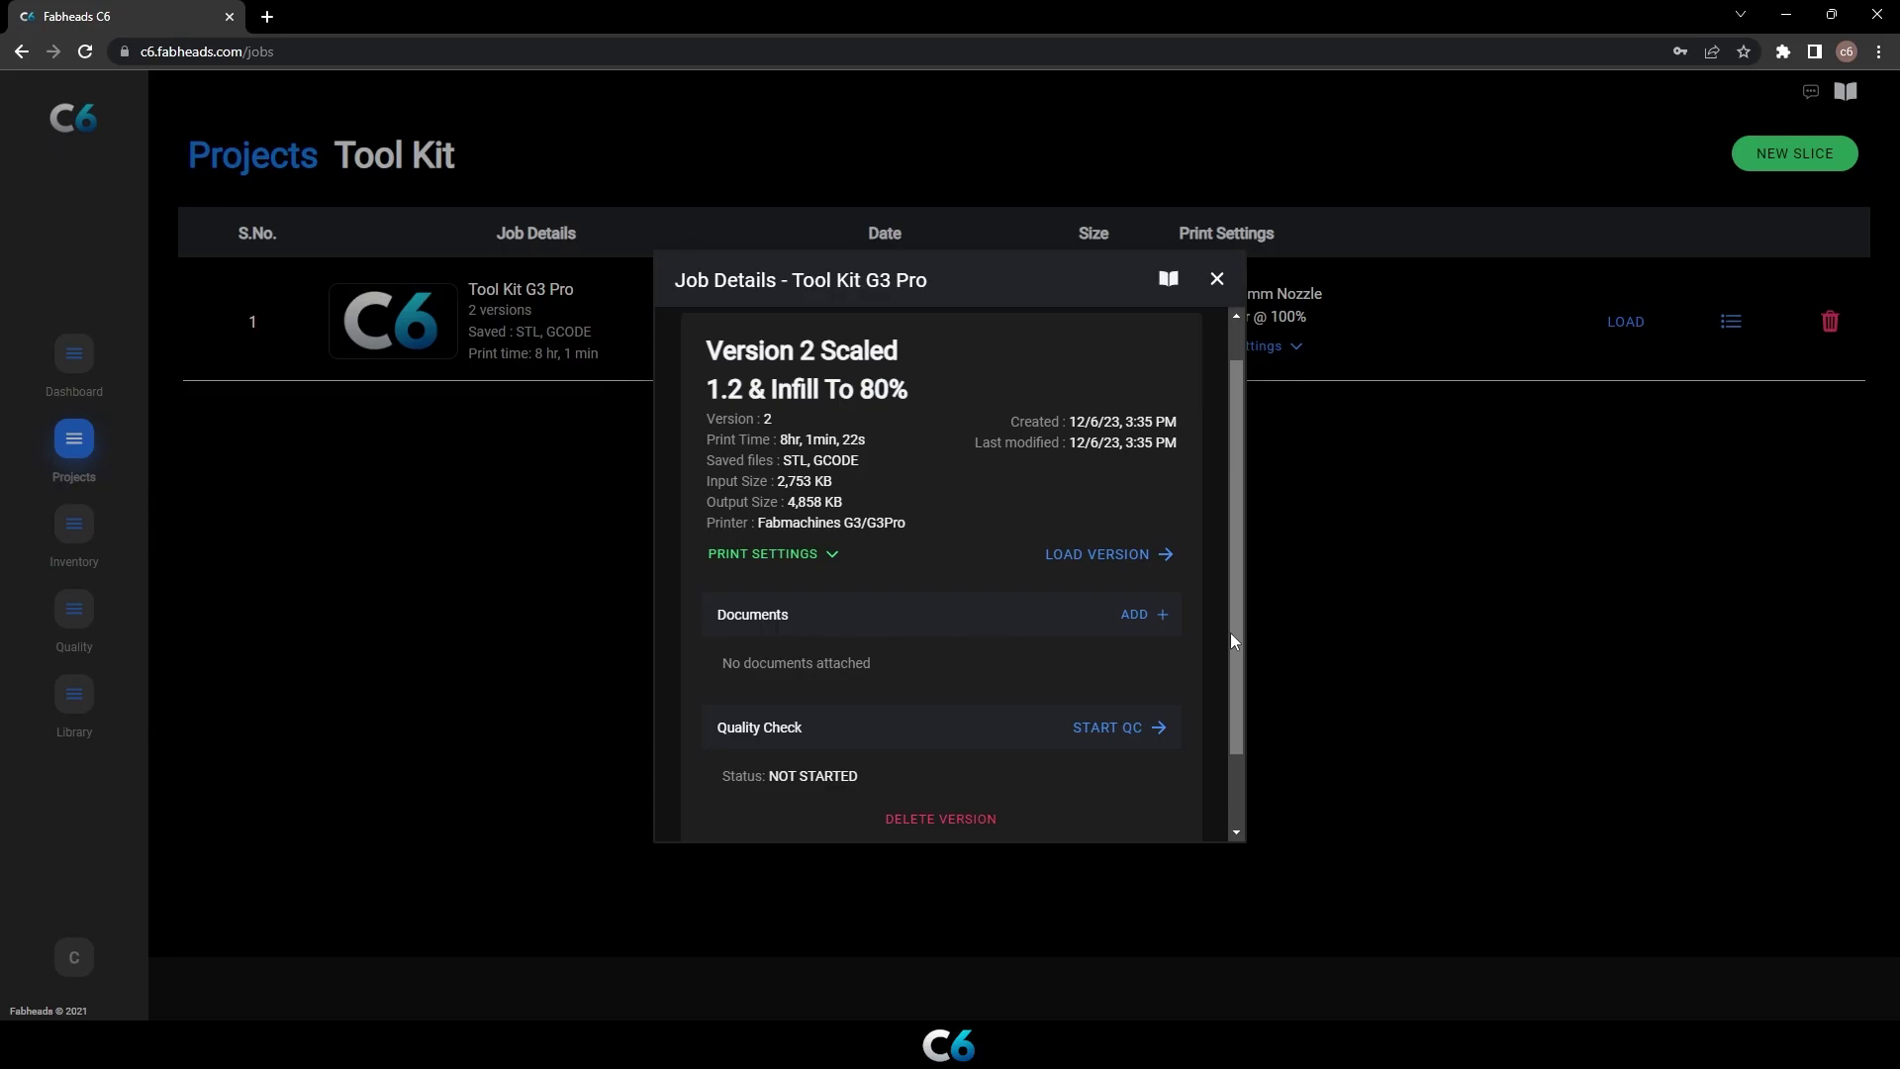
pyautogui.click(837, 559)
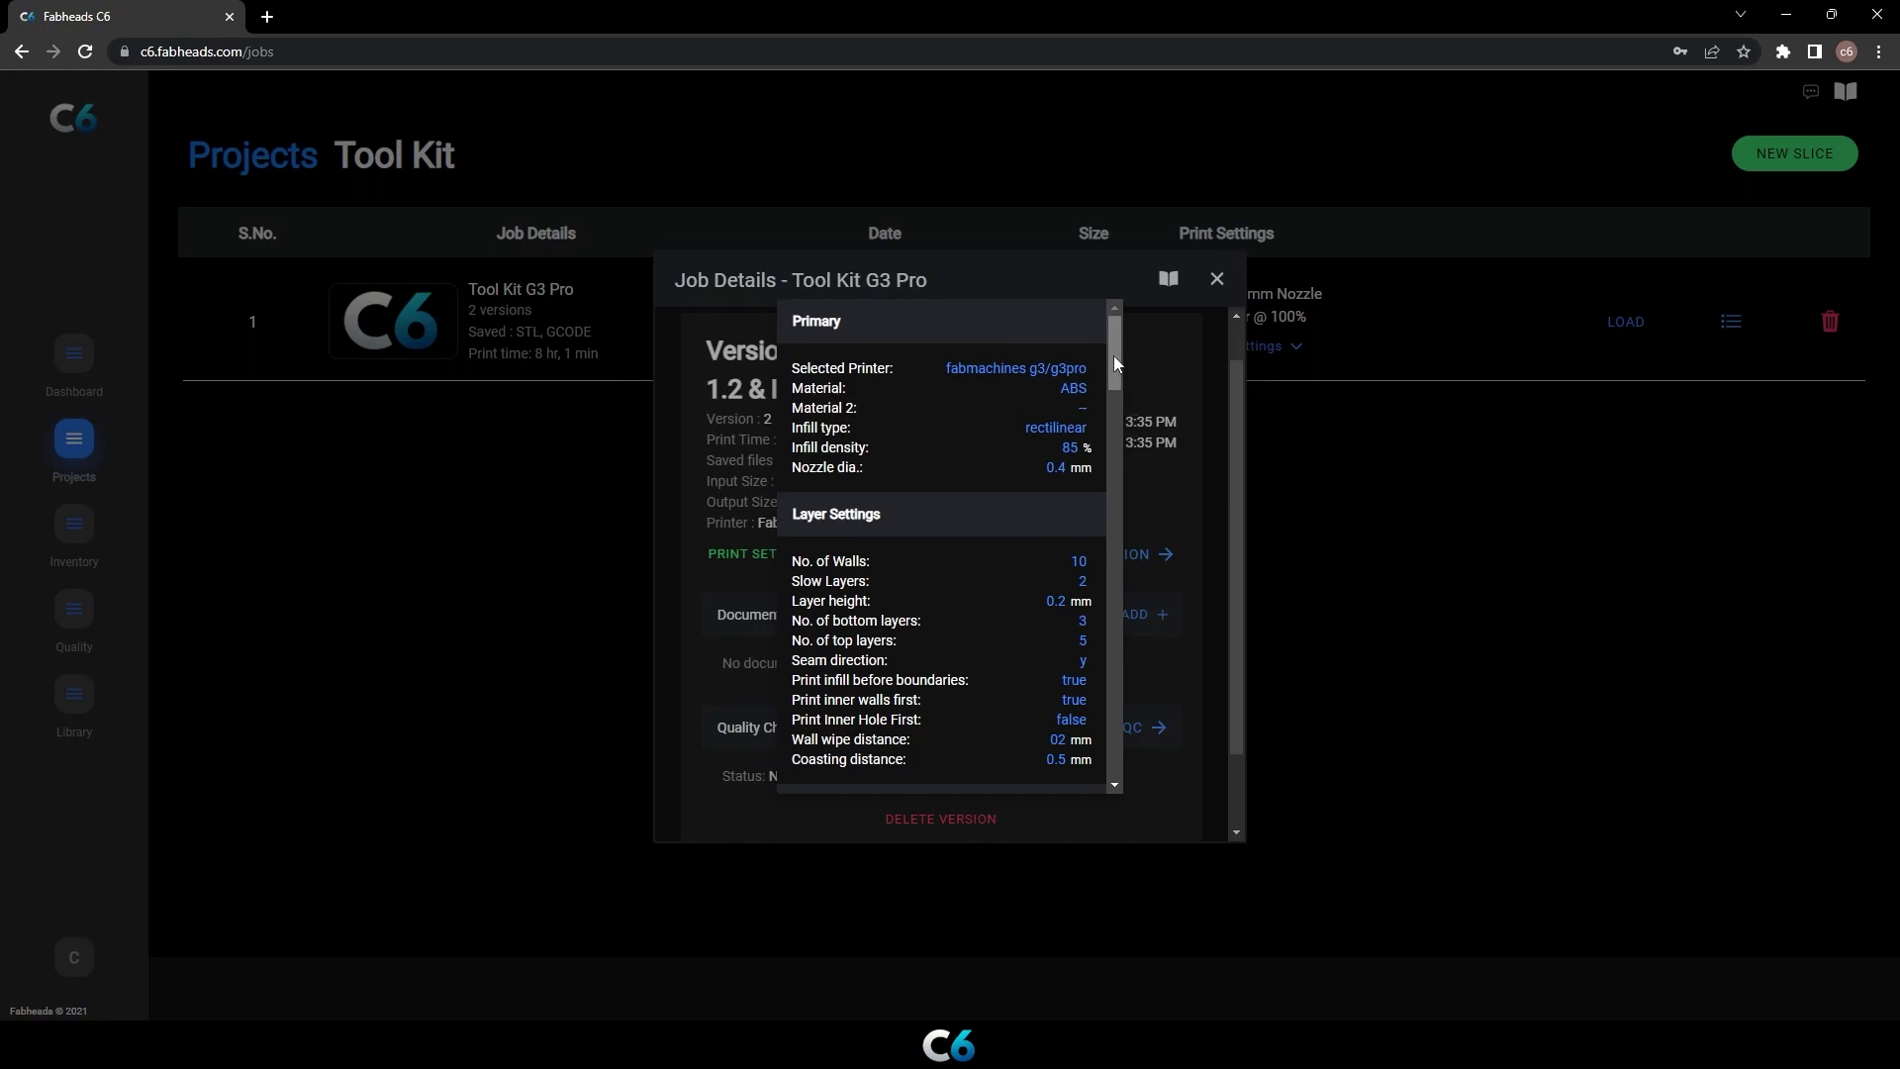
pyautogui.moveTo(1115, 354); pyautogui.dragTo(1108, 775)
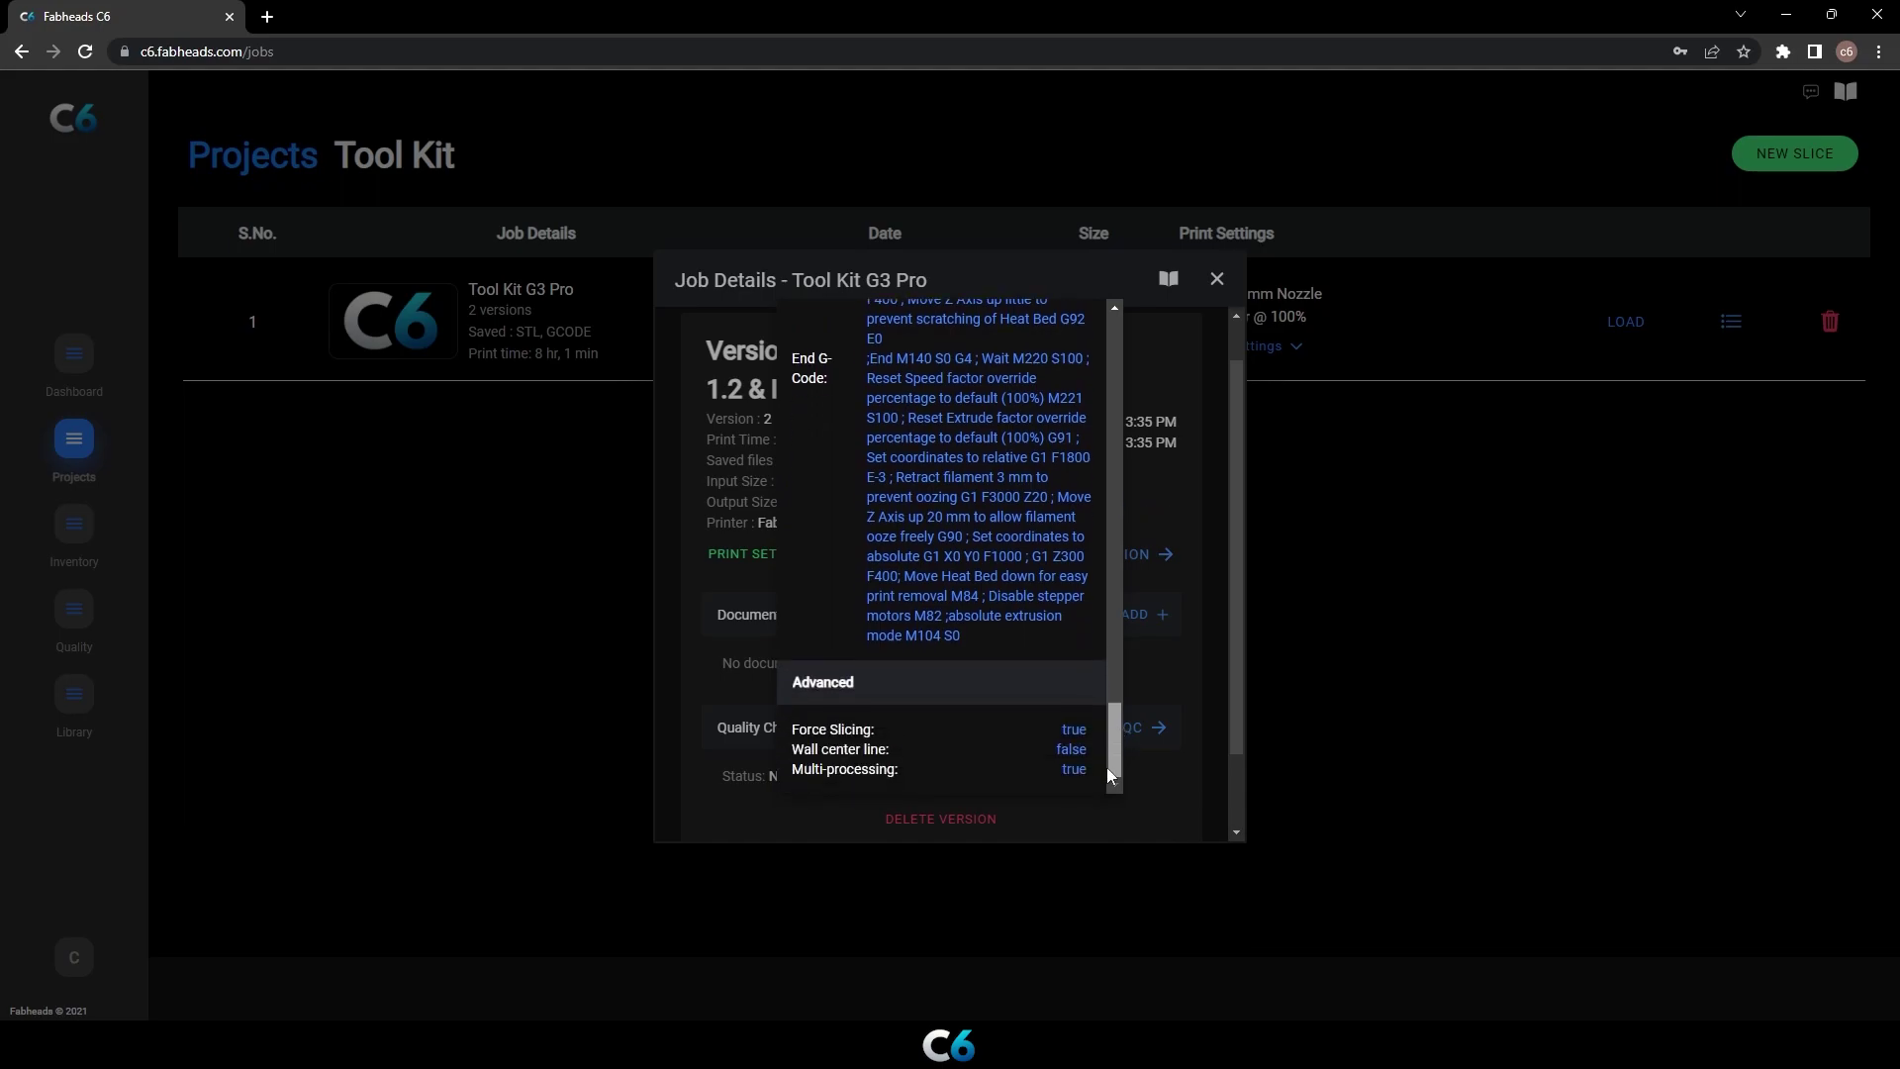